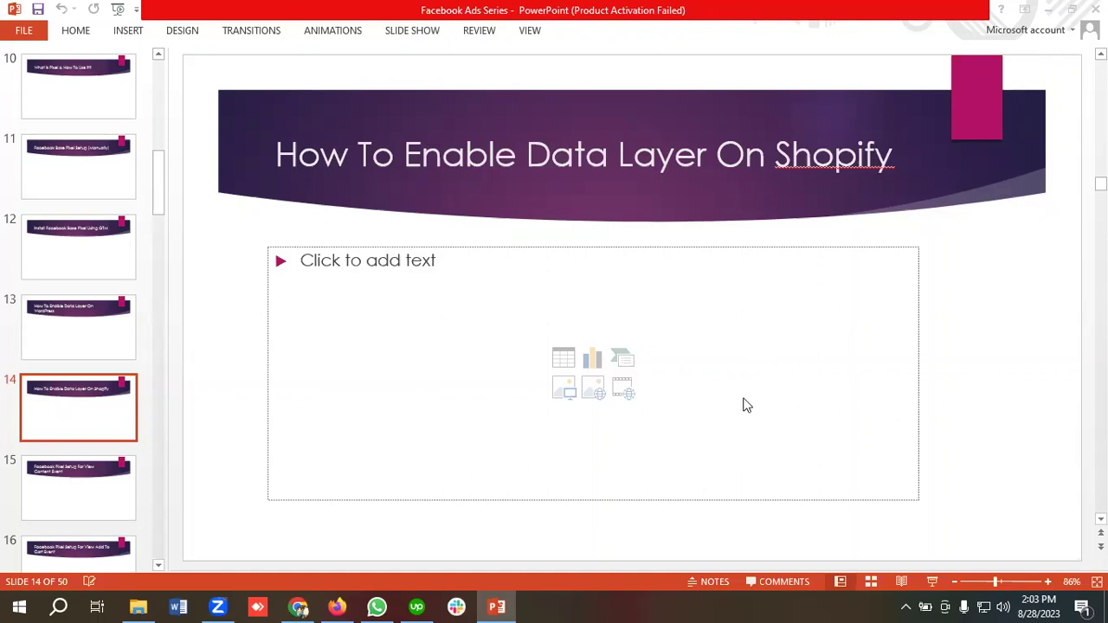
Switch to Firefox, search Google for Shopify Data Layer, and open the TechnicalWebAnalytics/dataLayer-shopify repository on GitHub
click(336, 606)
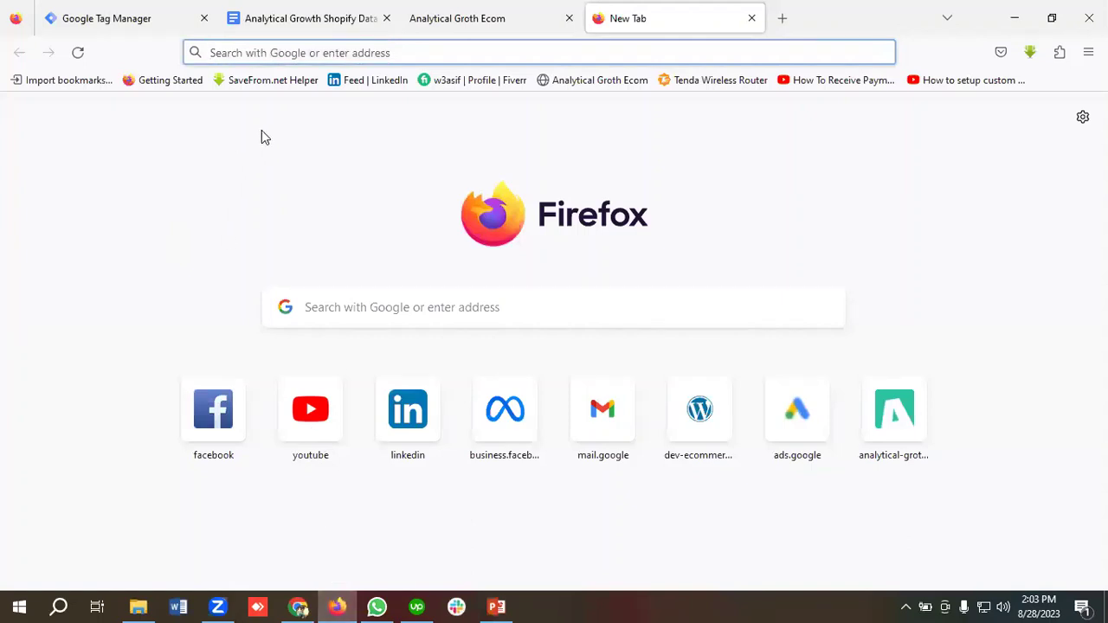
text(Sh)
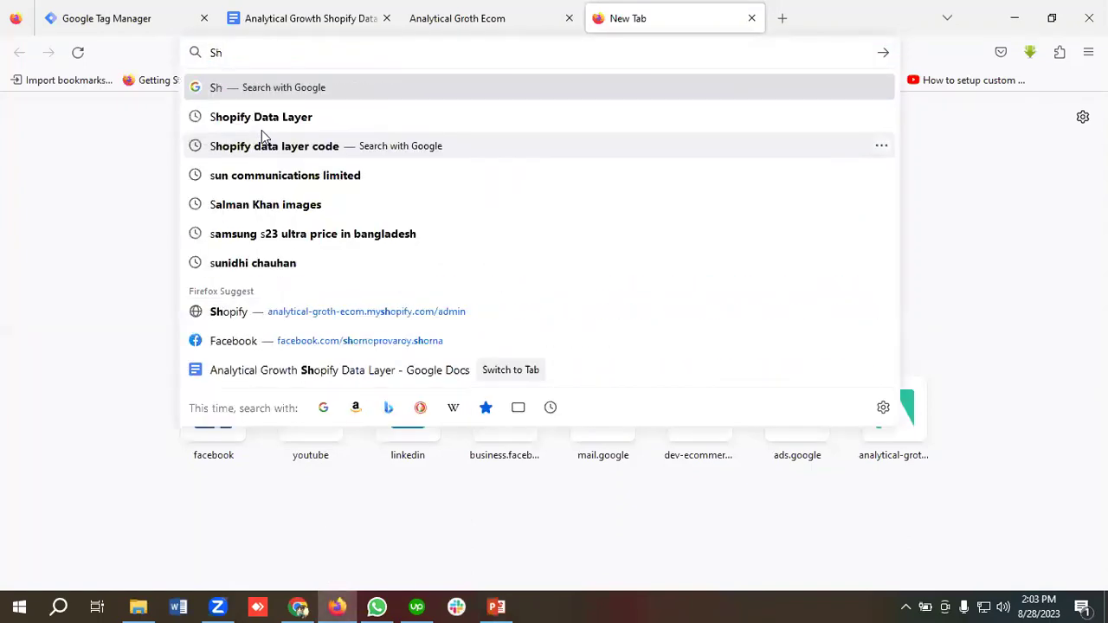
click(295, 126)
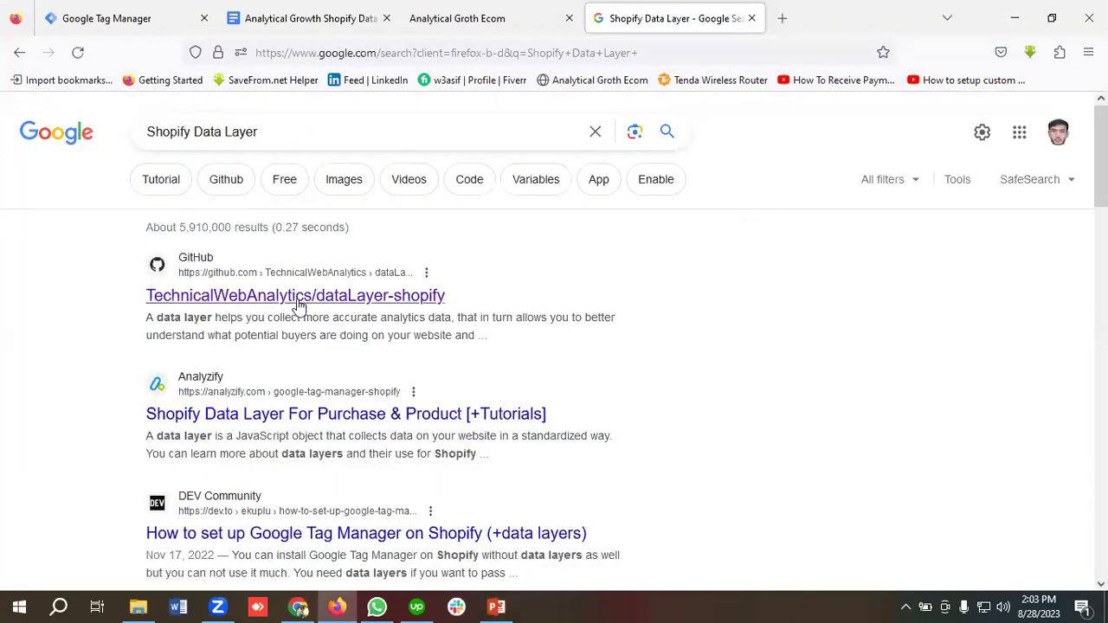
click(260, 303)
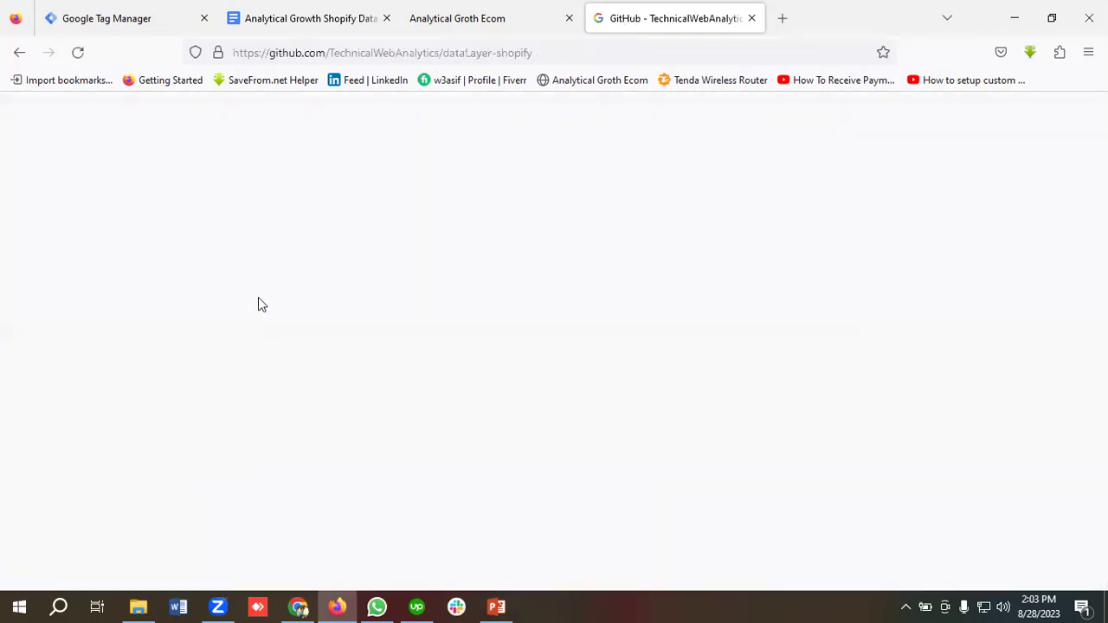
Read through the repository's README, from the file list and definition to the Installation Option 1 instructions for Google Tag Manager and the snippet
scroll(376, 334, down, 1)
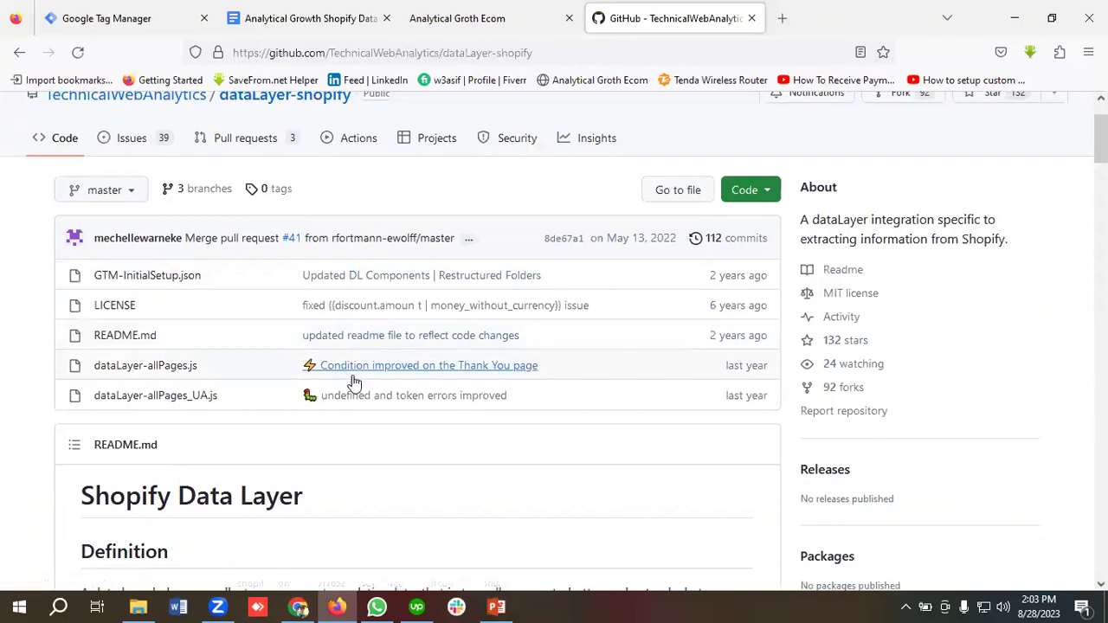
scroll(351, 379, up, 1)
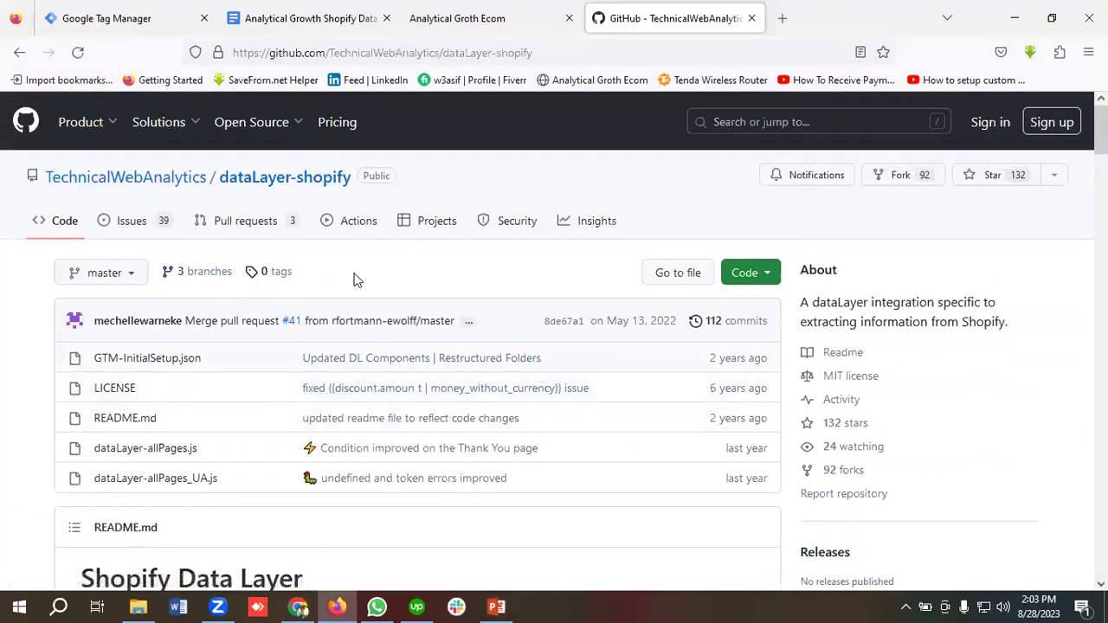
scroll(398, 286, down, 5)
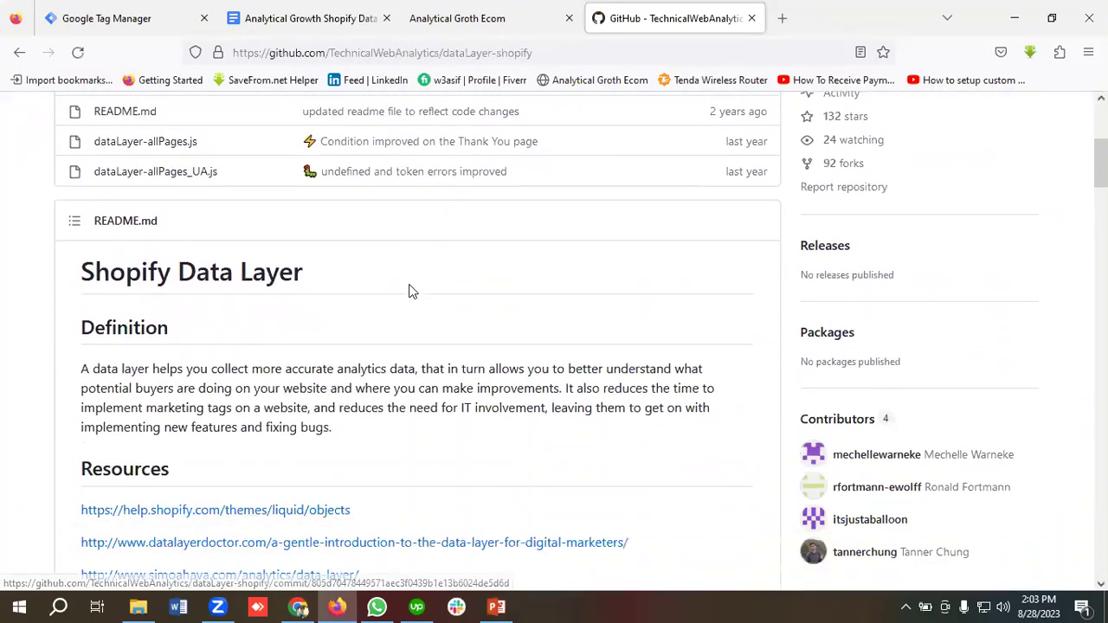
scroll(297, 325, down, 4)
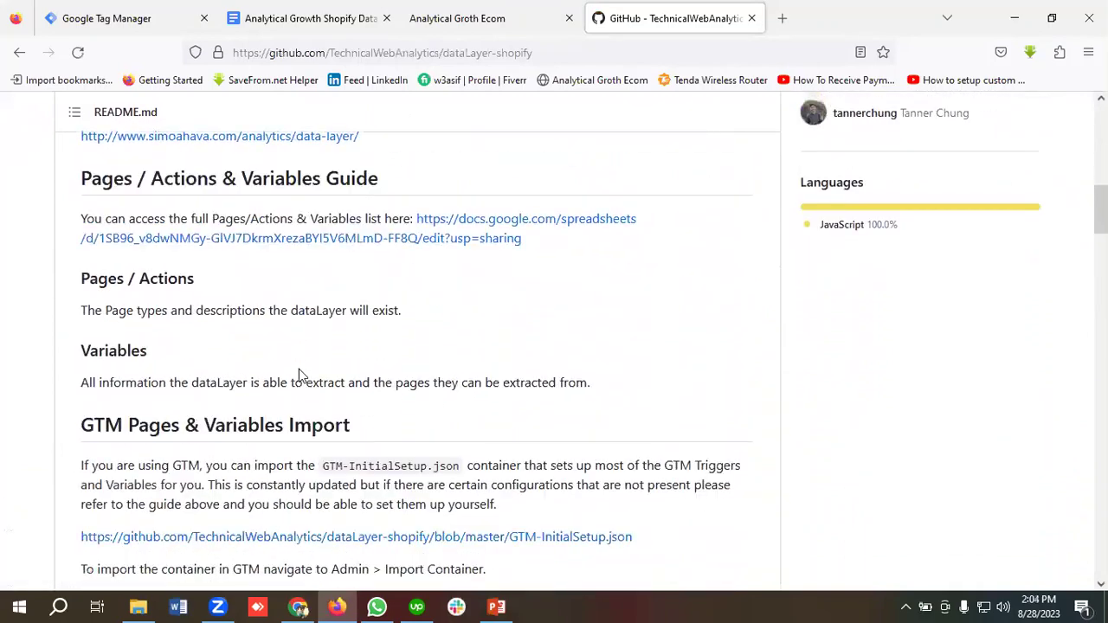
scroll(338, 297, down, 5)
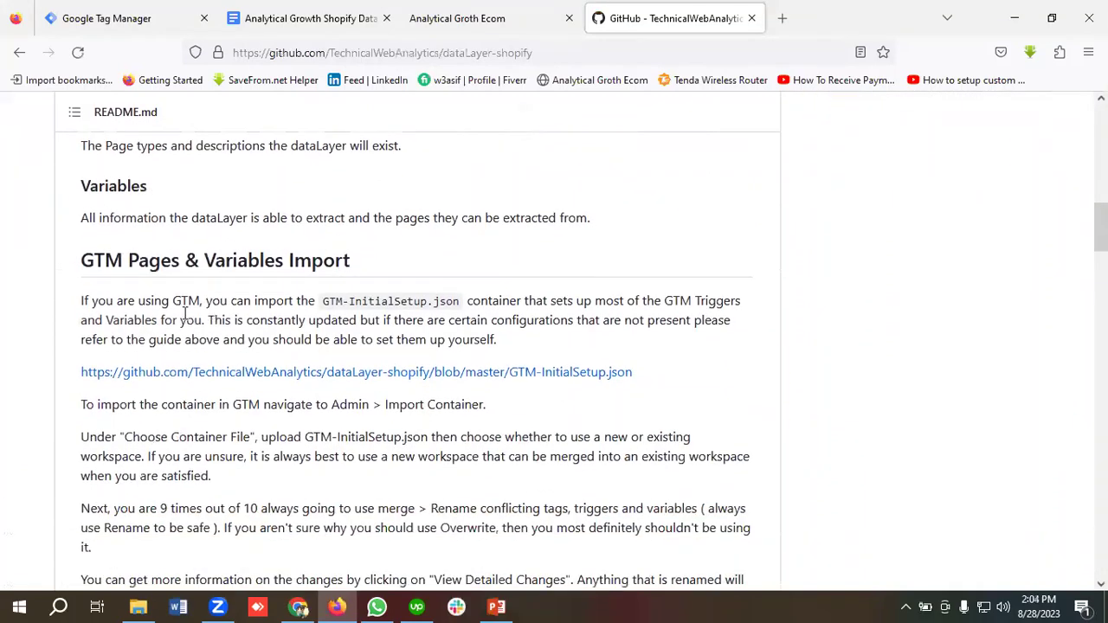
scroll(130, 299, down, 5)
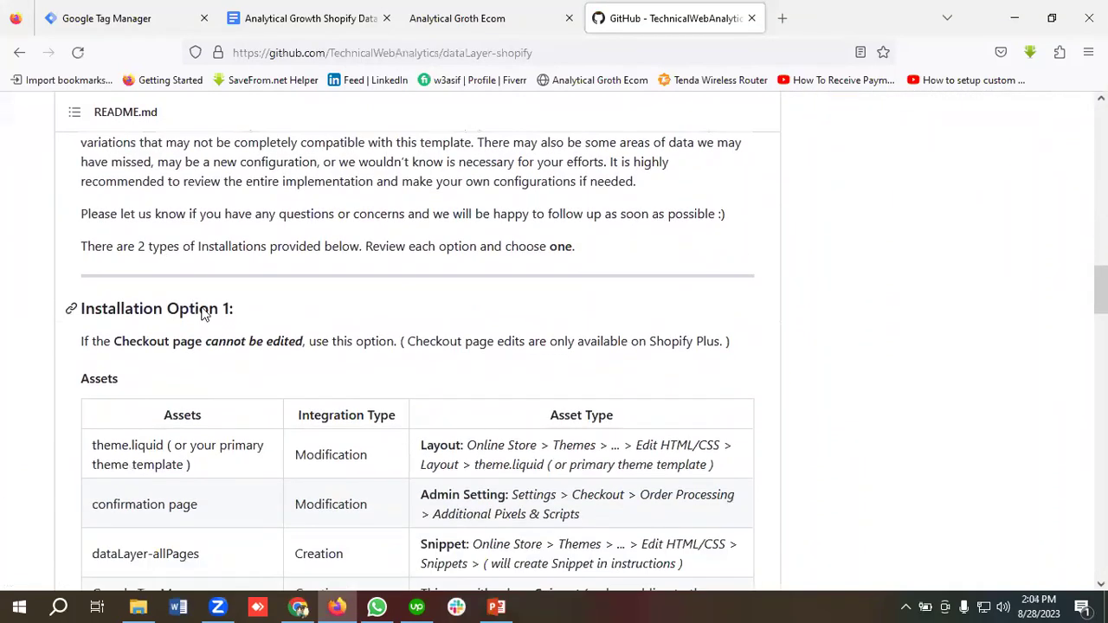
scroll(346, 350, up, 2)
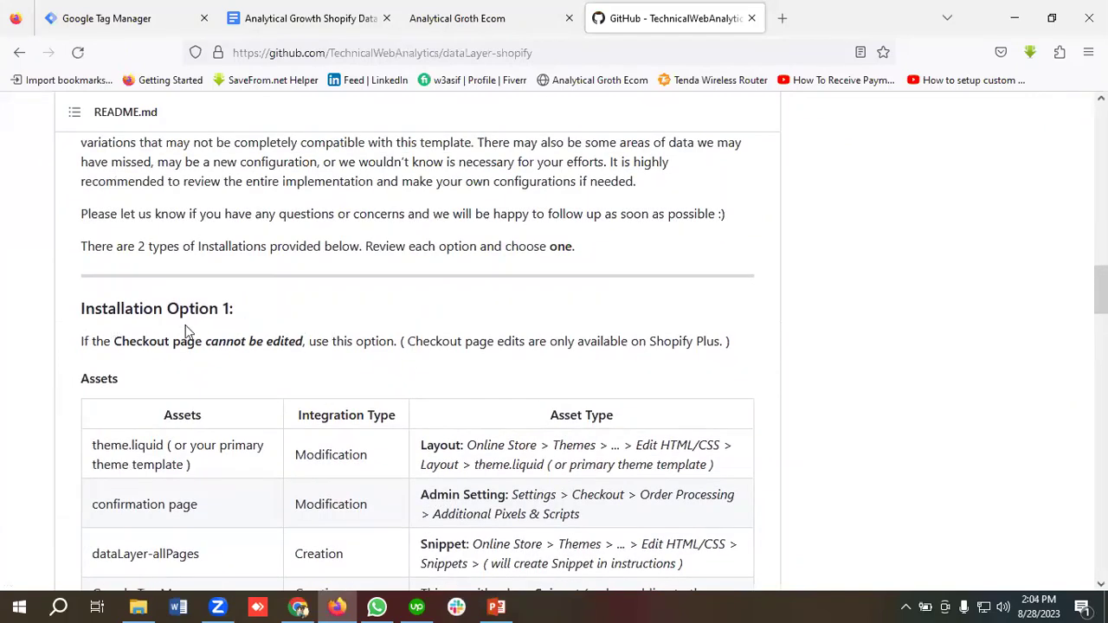
scroll(147, 342, down, 4)
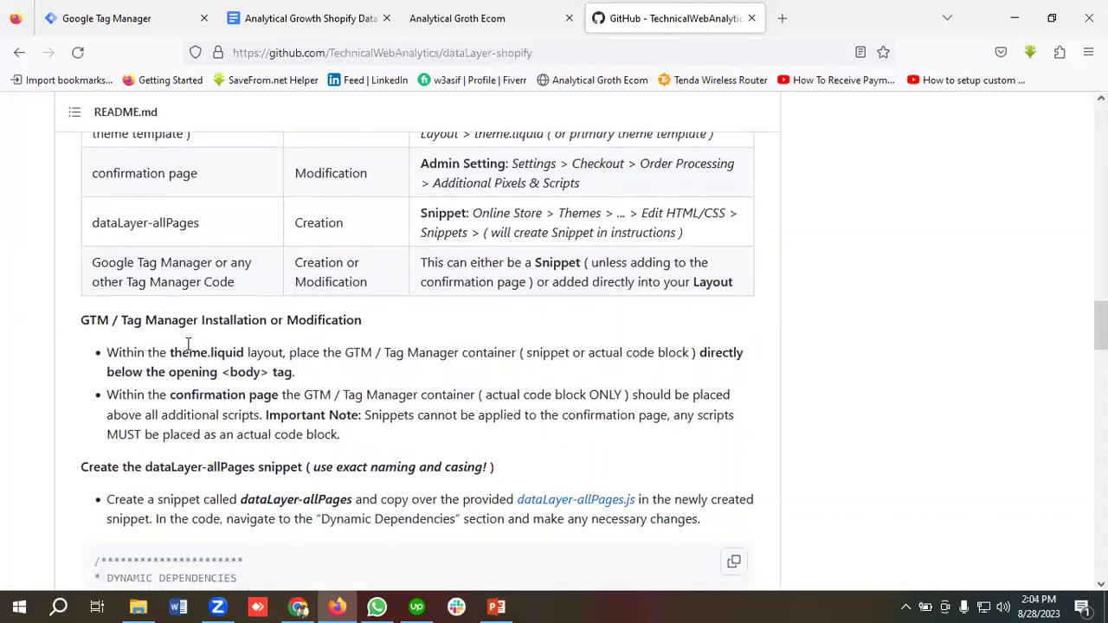
scroll(126, 338, down, 1)
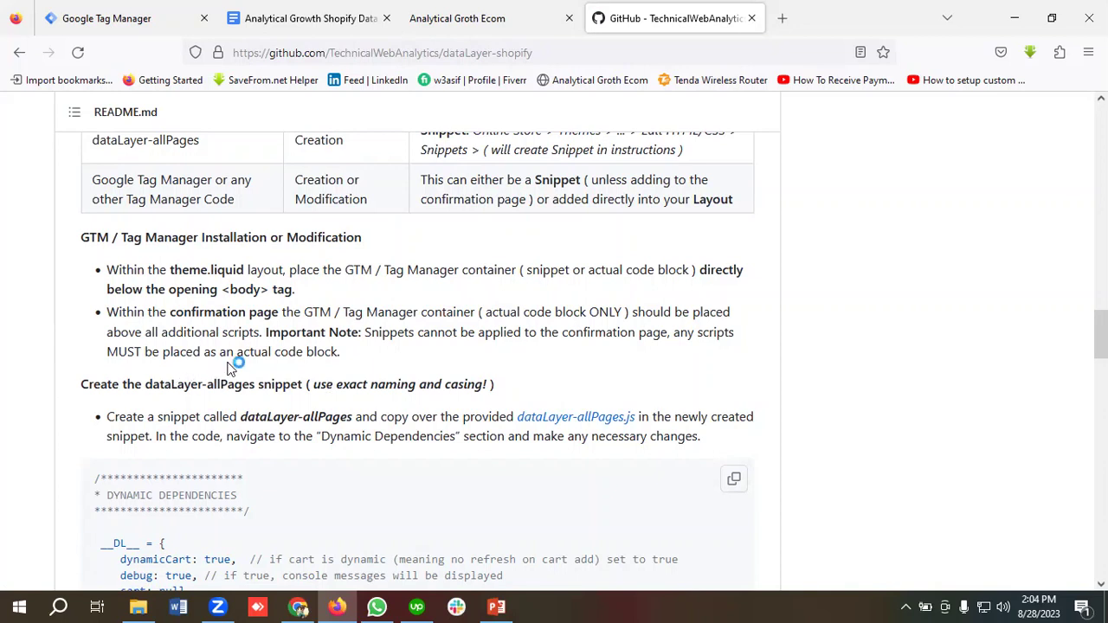
scroll(309, 376, down, 2)
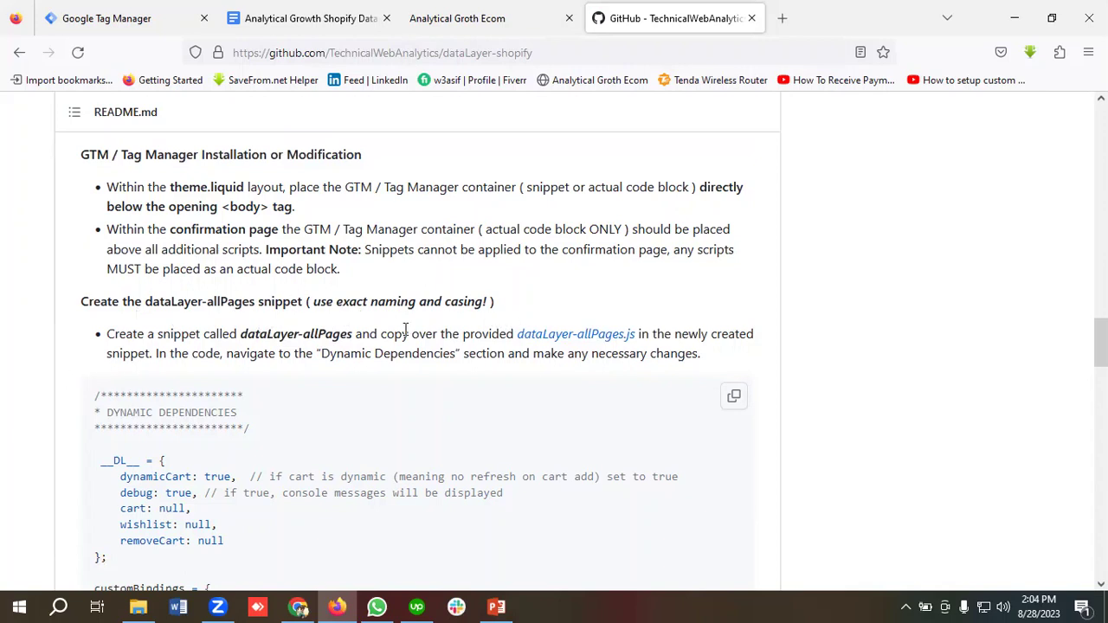
Highlight the required snippet name dataLayer-allPages in the README's snippet creation instructions
drag(242, 338, 354, 338)
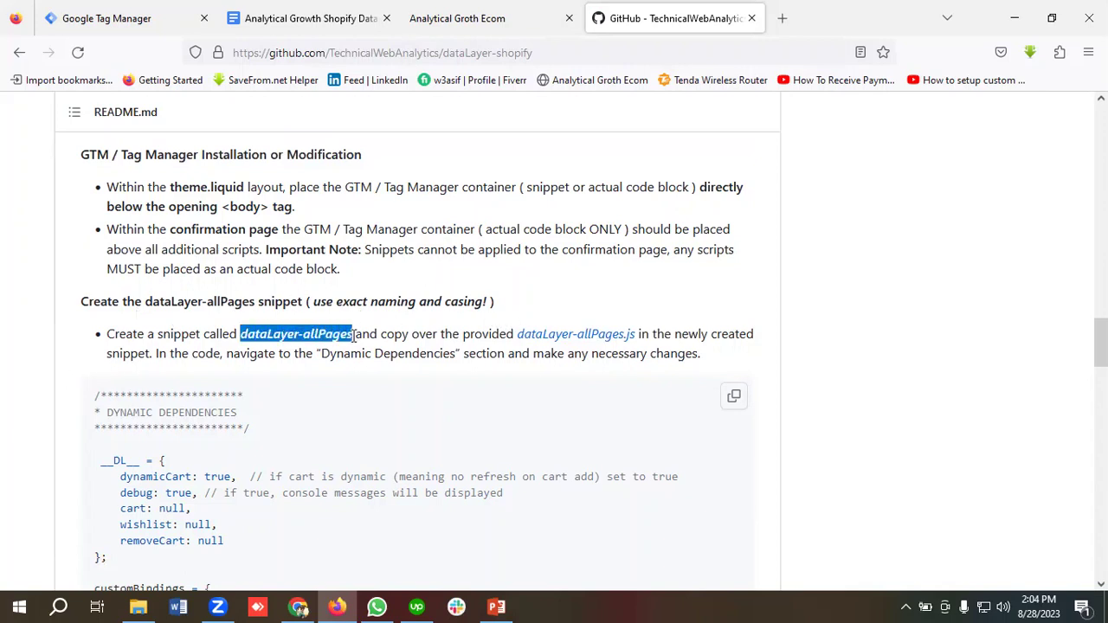
click(276, 336)
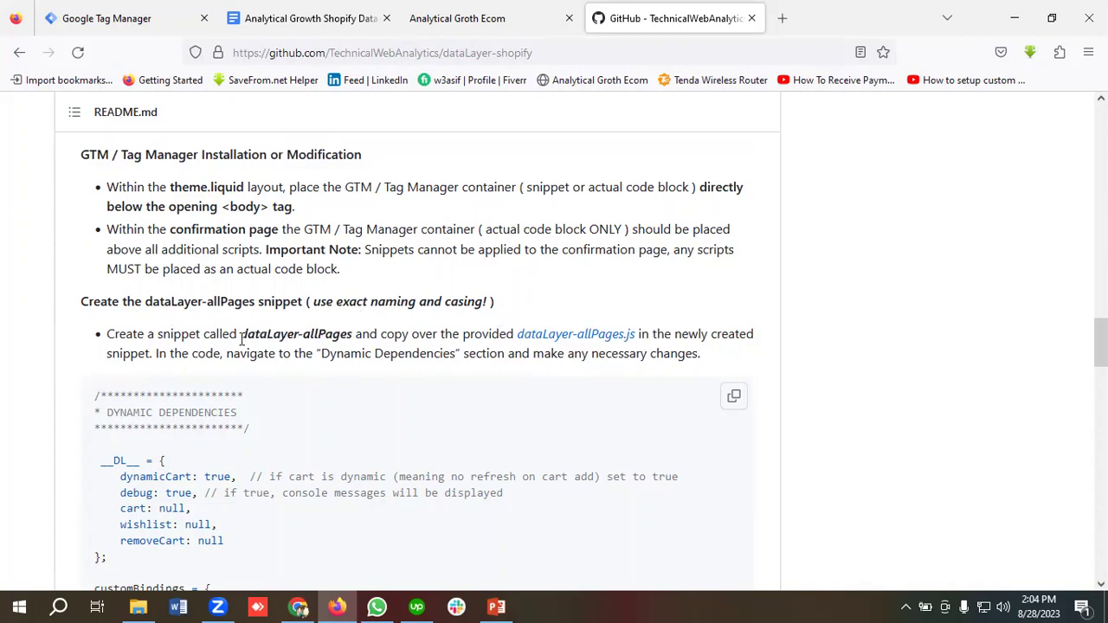
drag(239, 338, 355, 339)
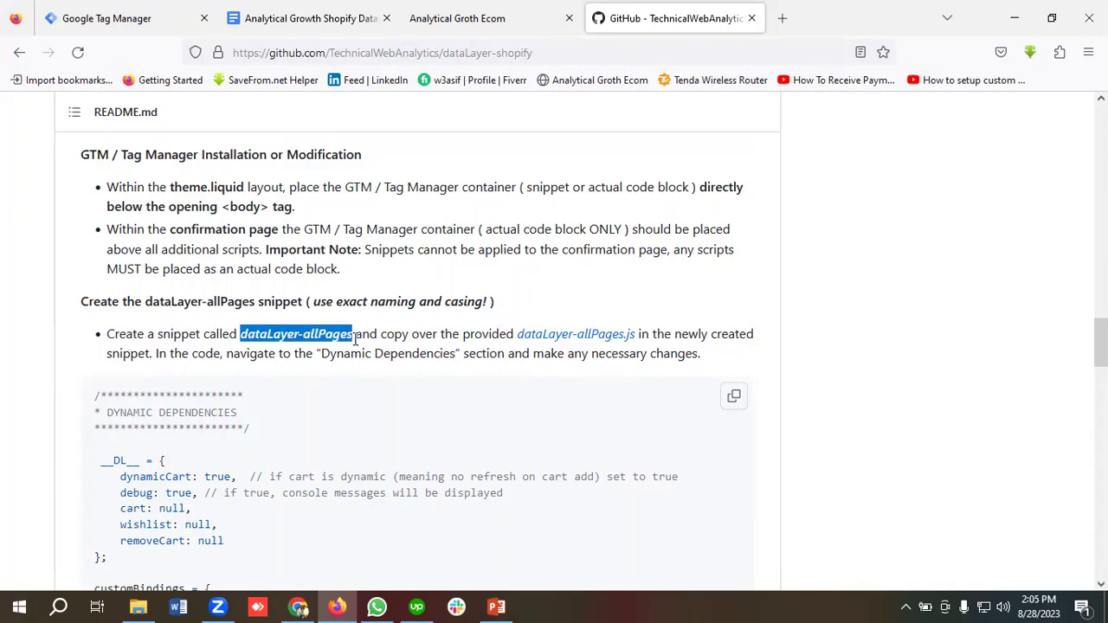
Open the linked dataLayer-allPages.js file in a new browser tab and look through its code
right_click(559, 342)
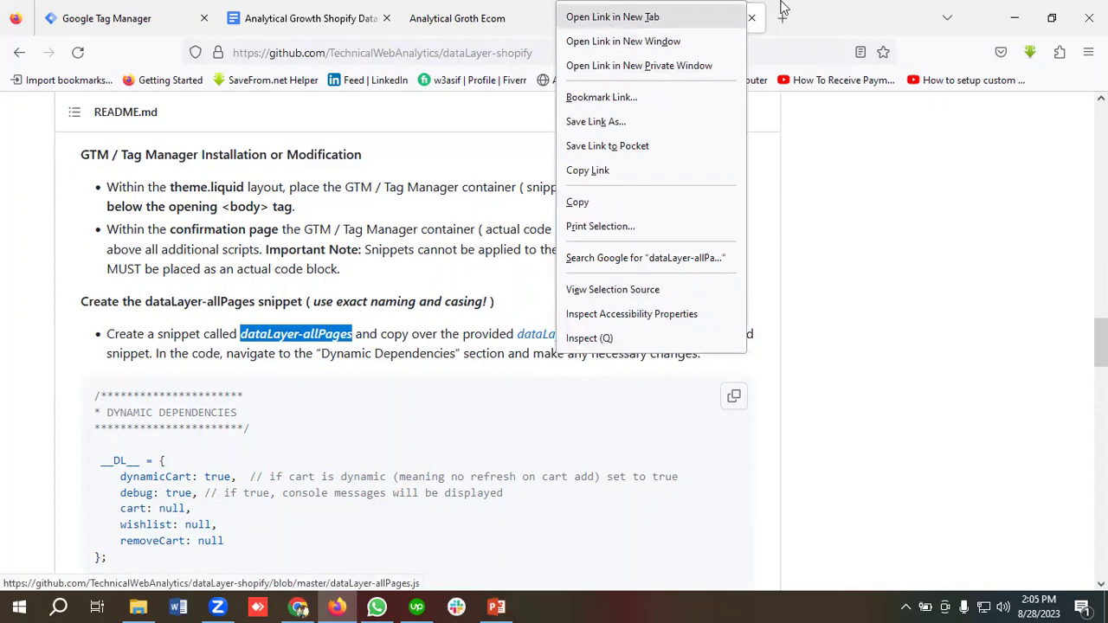
key(t)
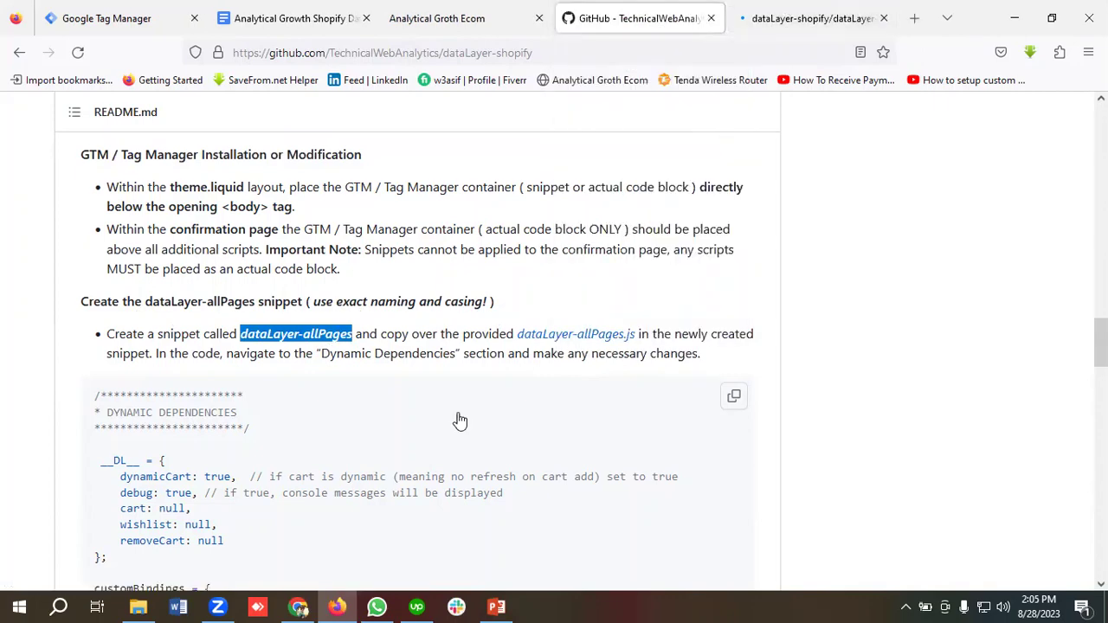
click(810, 18)
scroll(320, 440, down, 3)
scroll(320, 440, down, 3)
scroll(319, 440, up, 6)
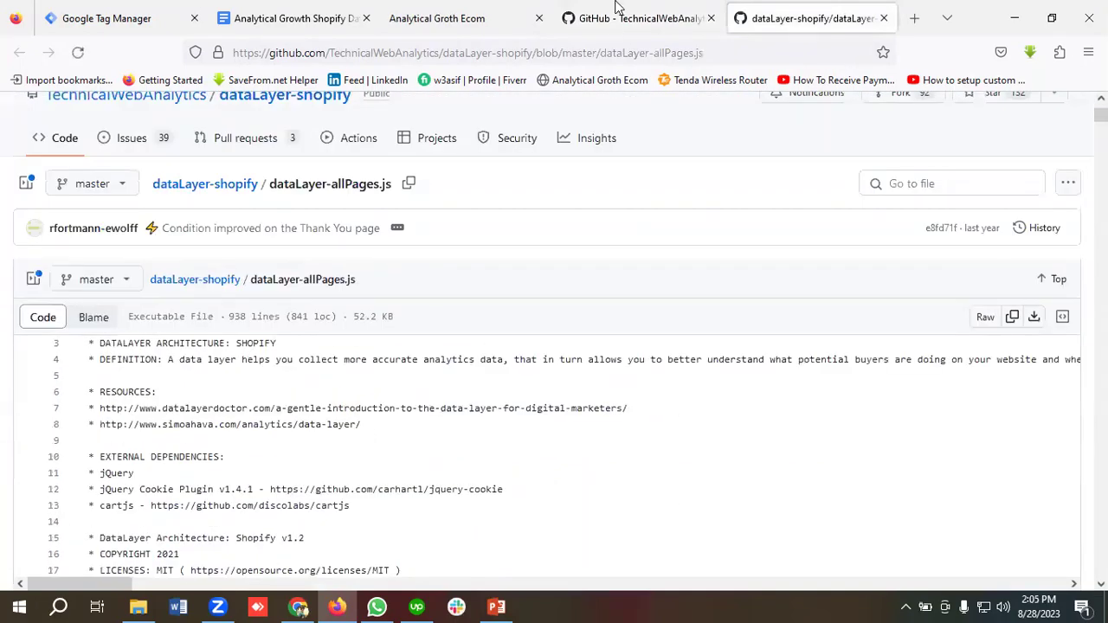
Return to the README and highlight the start of the theme.liquid include snippet under "Add the code to the layouts"
key(ctrl+shift+Tab)
scroll(264, 423, down, 8)
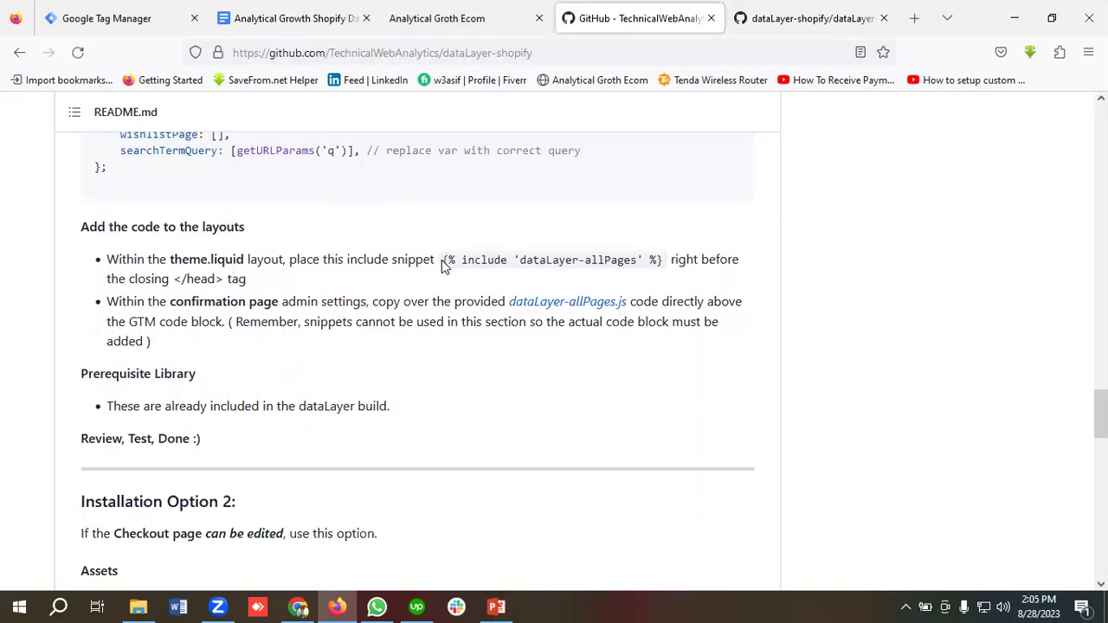
drag(447, 260, 703, 260)
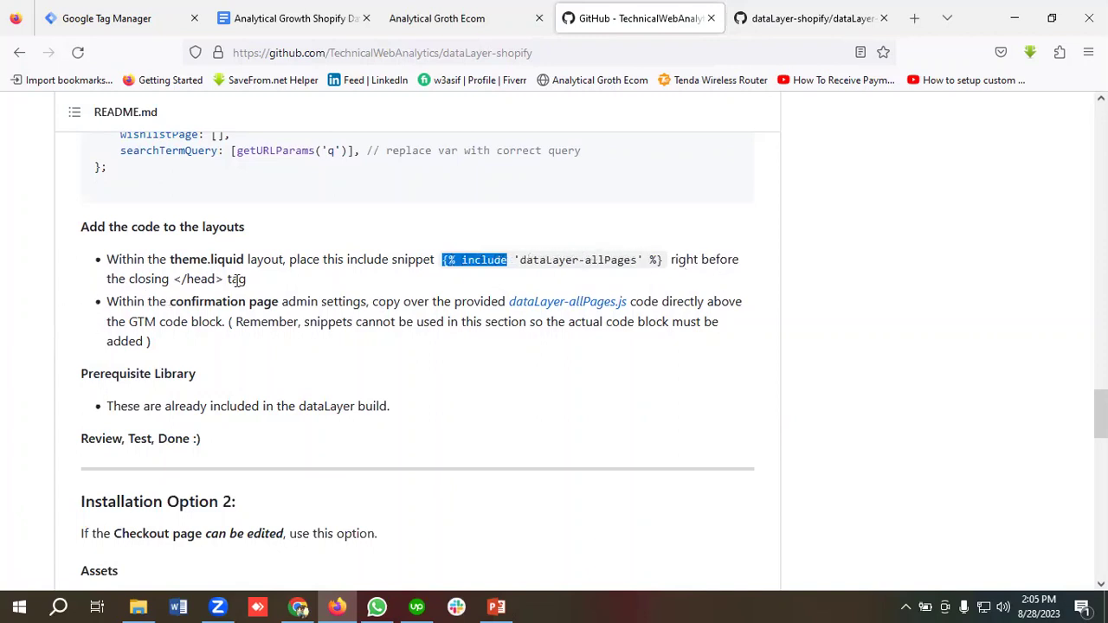
scroll(174, 394, up, 2)
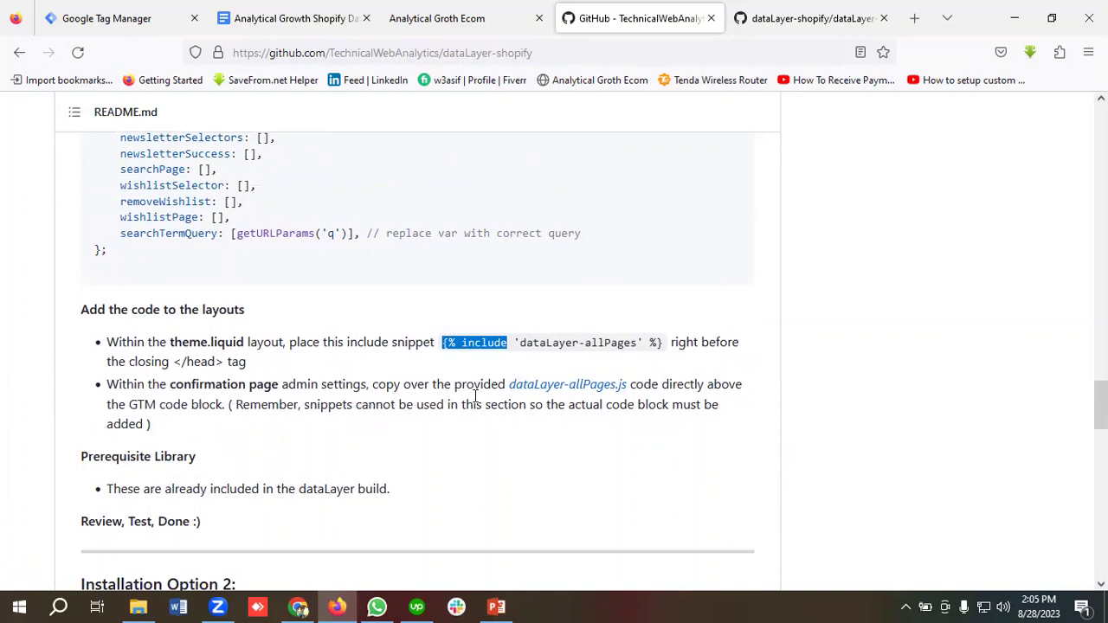
Revisit the dataLayer-allPages.js file and the README, and highlight the GitHub repository's web address
click(798, 11)
click(655, 12)
scroll(185, 430, down, 2)
scroll(197, 493, up, 15)
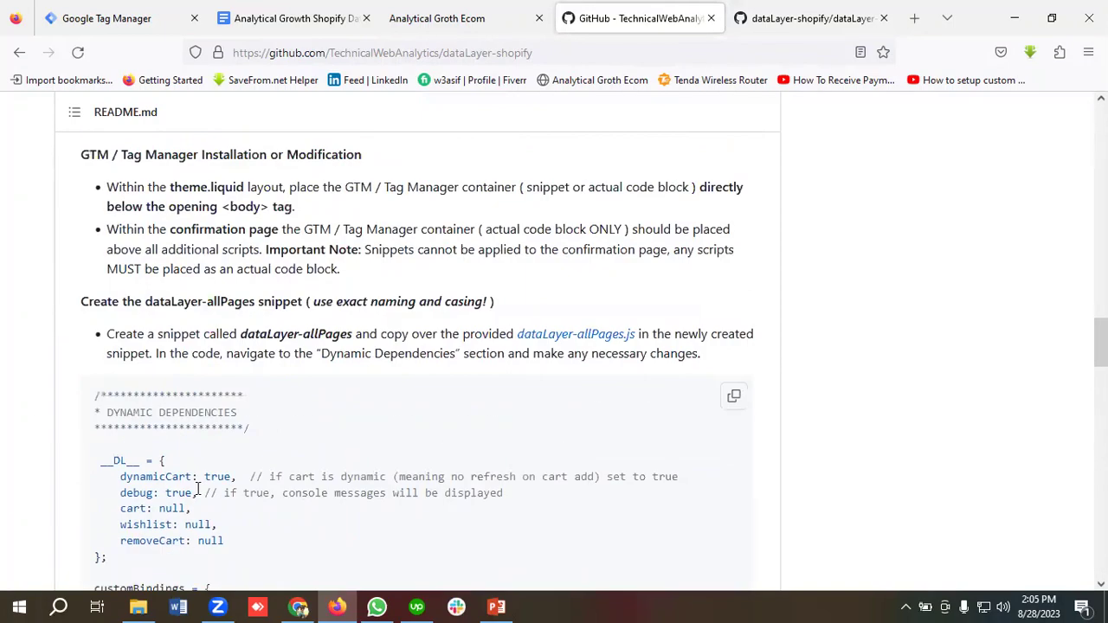
scroll(197, 490, up, 10)
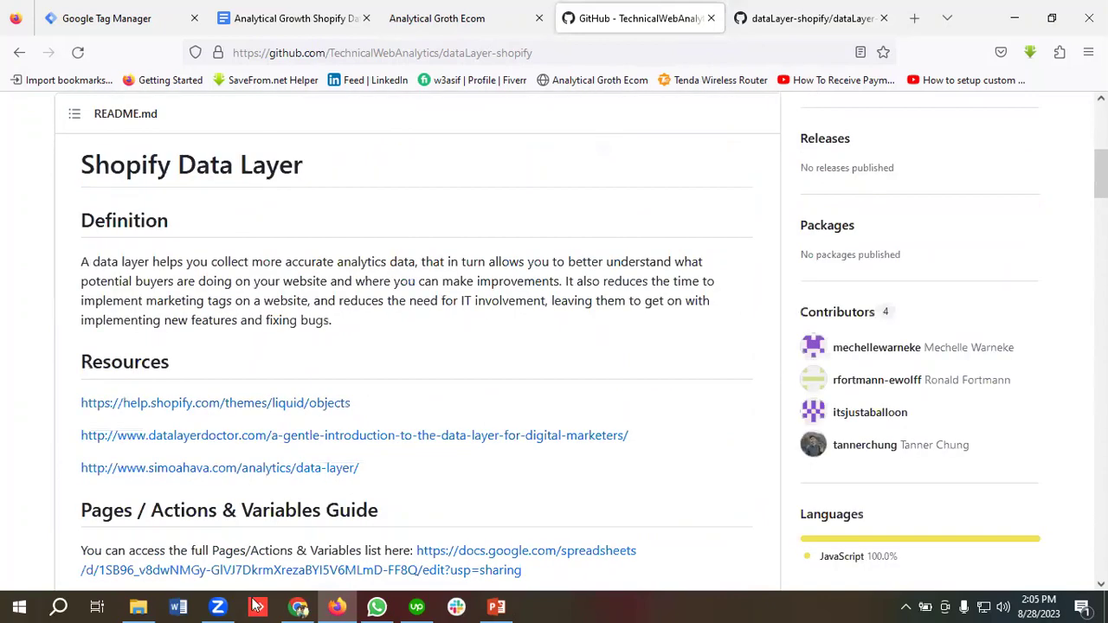
click(281, 54)
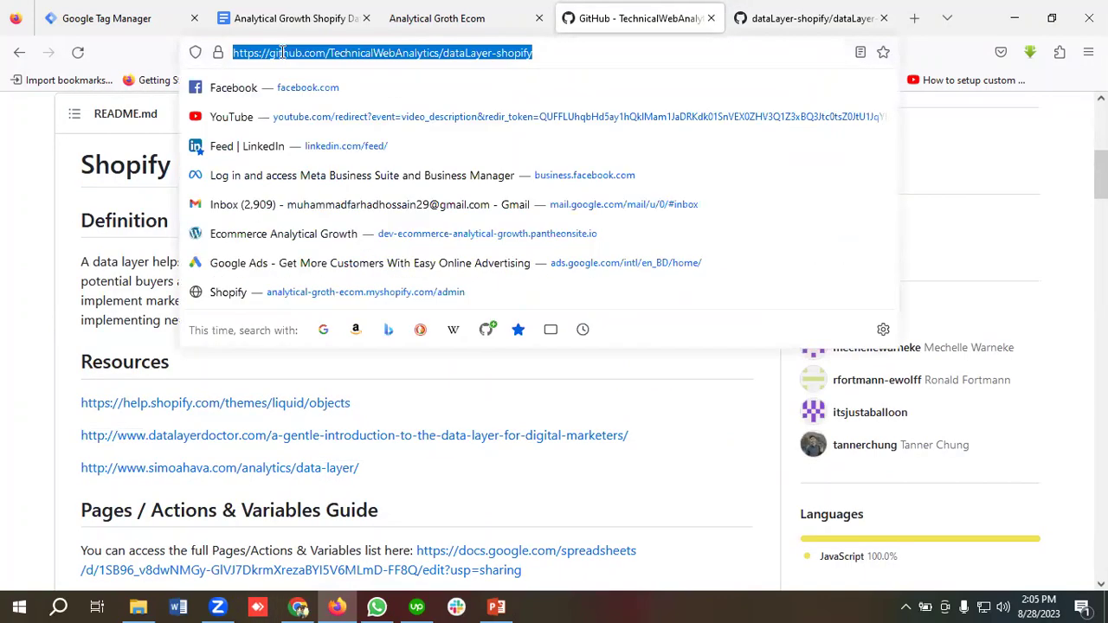
scroll(32, 223, up, 5)
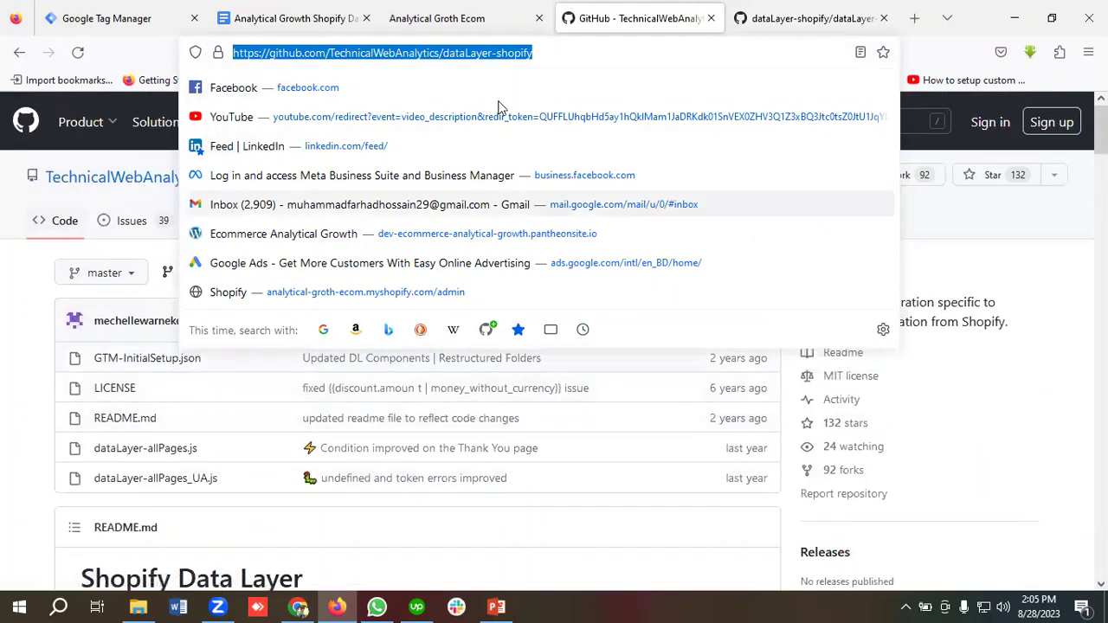
Look over the Analytical Groth Ecom storefront's home page, including its banner and featured T Shirt product
click(457, 19)
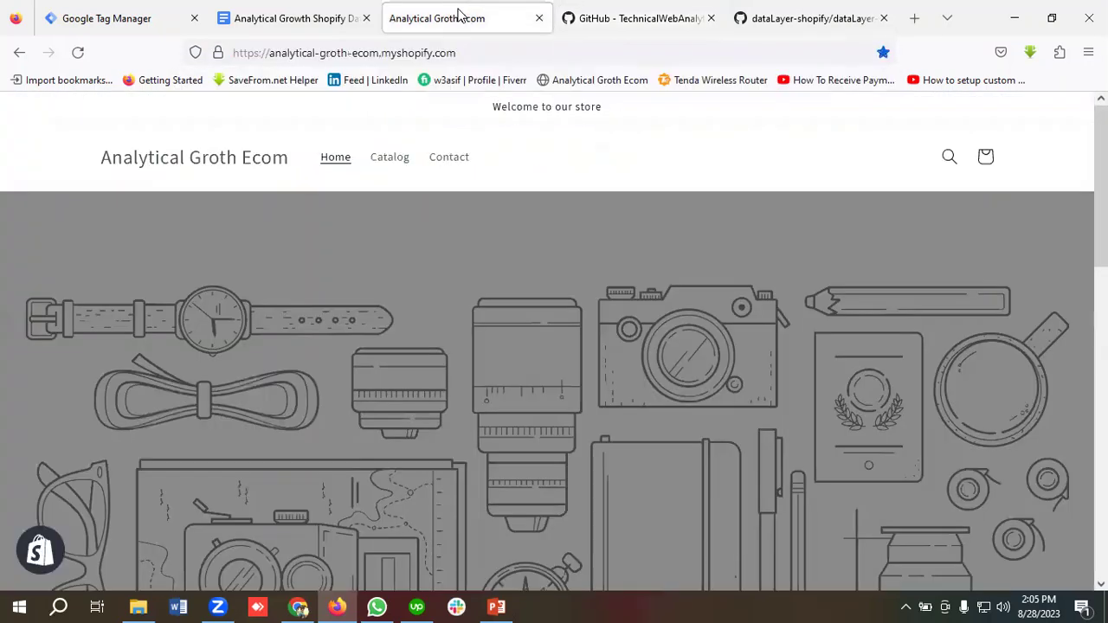
scroll(306, 315, down, 15)
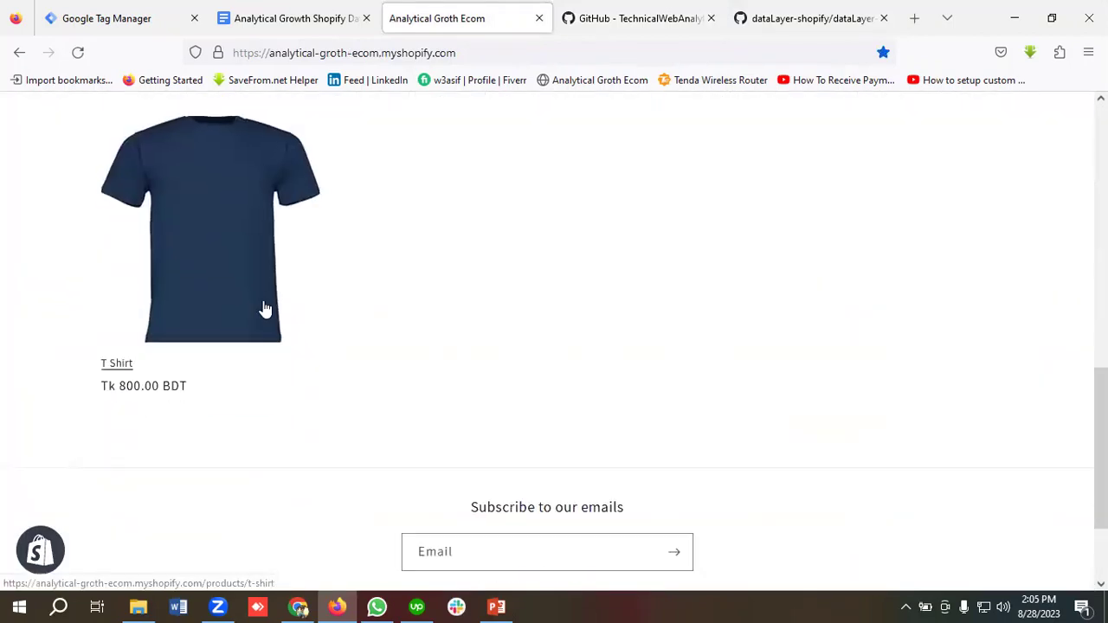
scroll(269, 309, up, 15)
scroll(270, 306, down, 6)
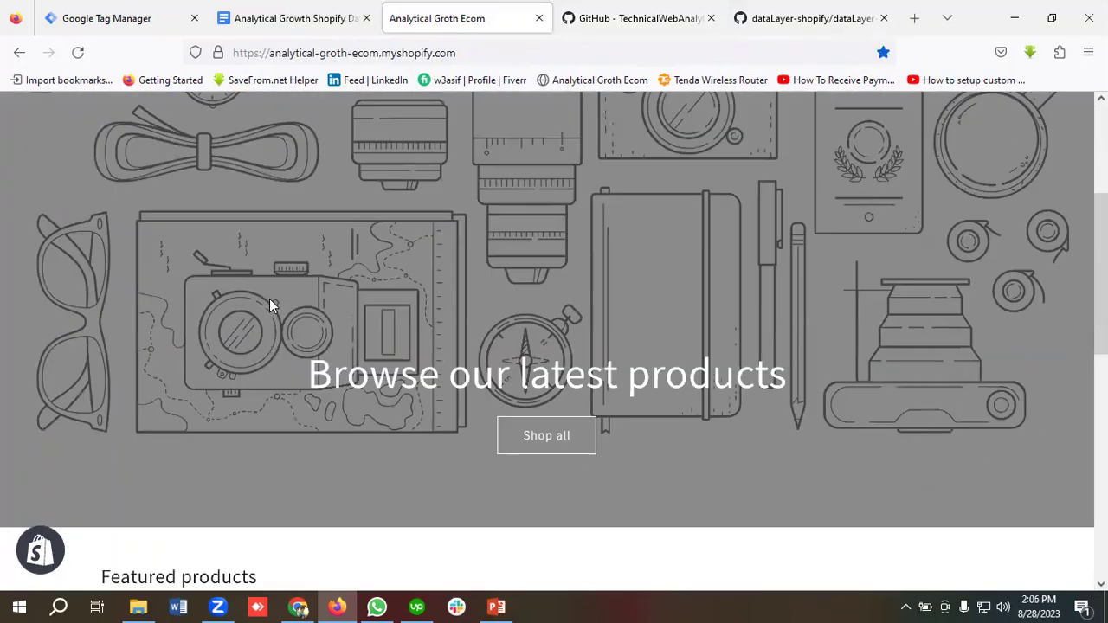
scroll(269, 305, down, 5)
scroll(272, 306, up, 8)
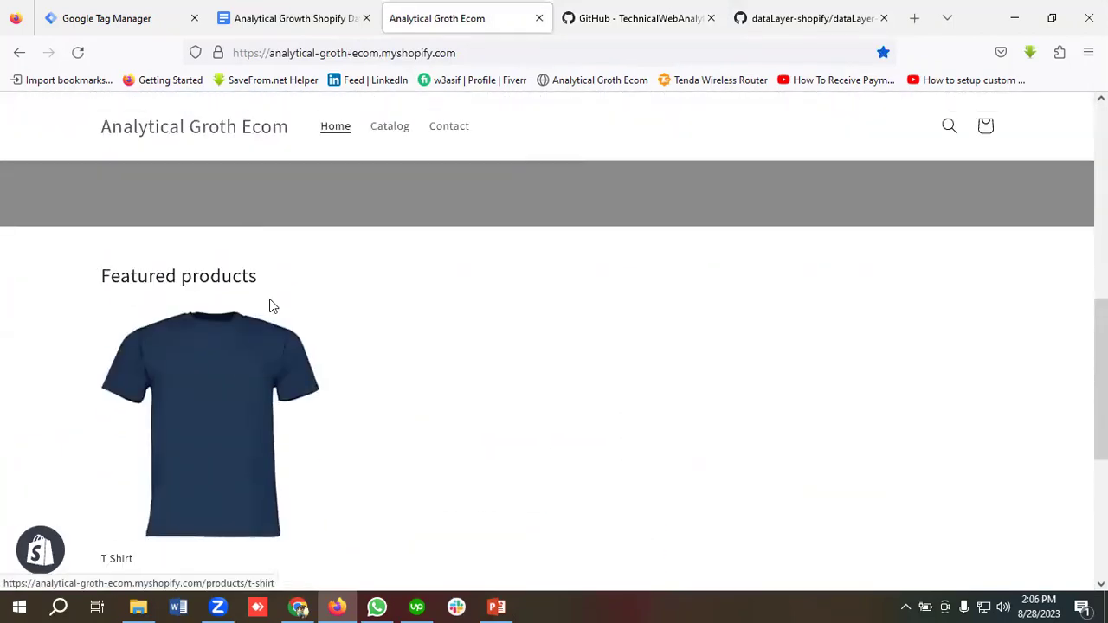
Check the Tag Manager workspace and the GTM code instructions in the Analytical Growth Shopify Data Layer document, and return to the storefront
click(148, 7)
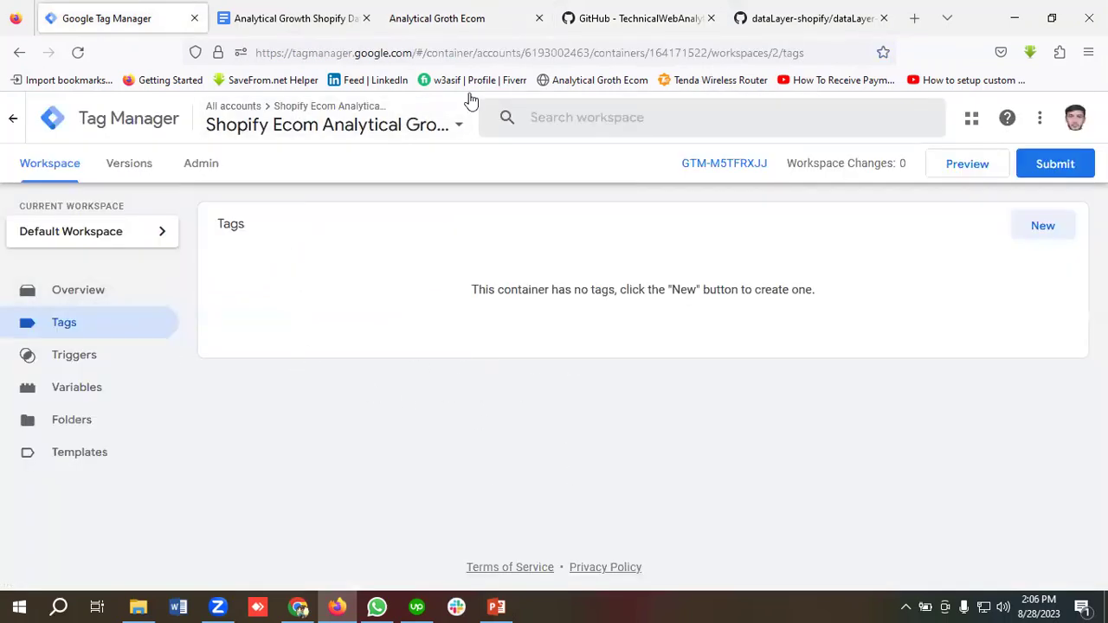
click(277, 10)
scroll(574, 268, down, 1)
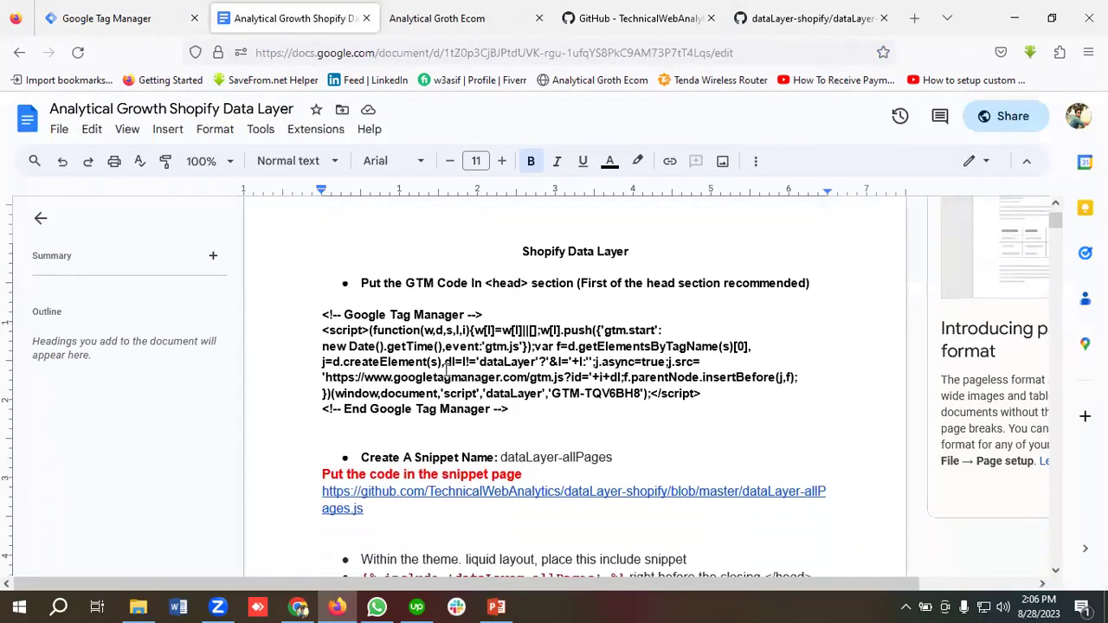
scroll(574, 259, up, 1)
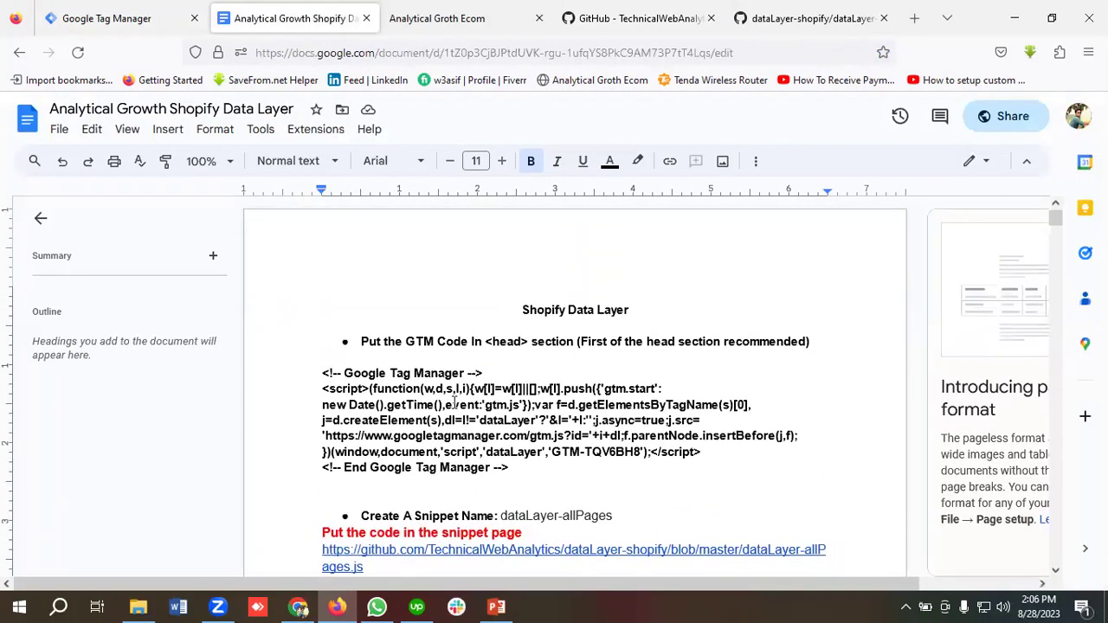
click(466, 8)
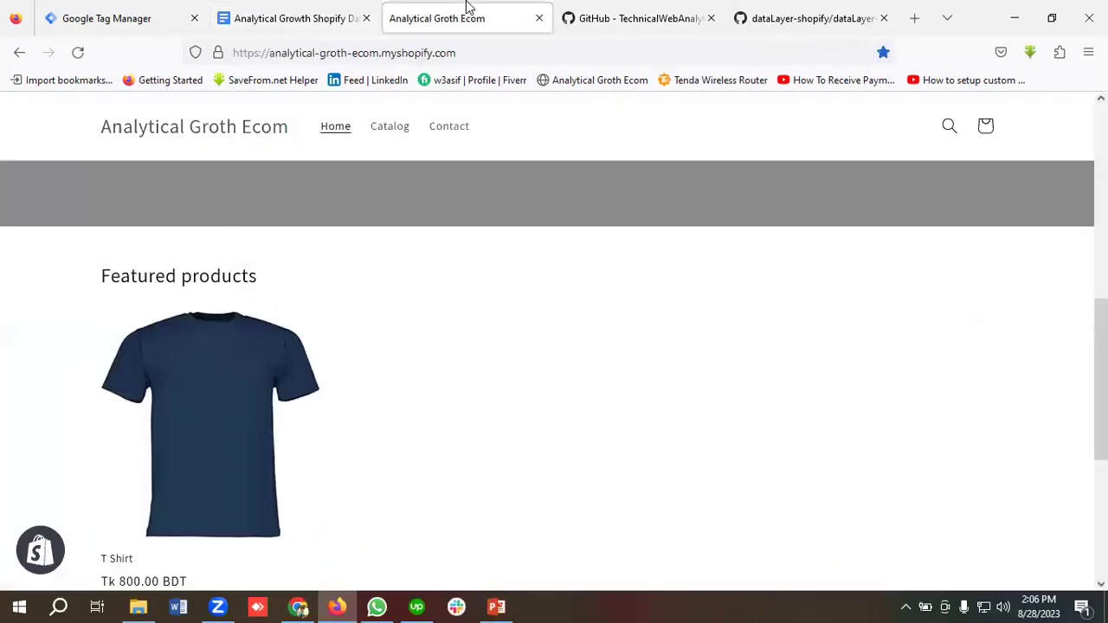
Open the store's Shopify admin by adding /admin to the storefront's web address
scroll(386, 316, up, 5)
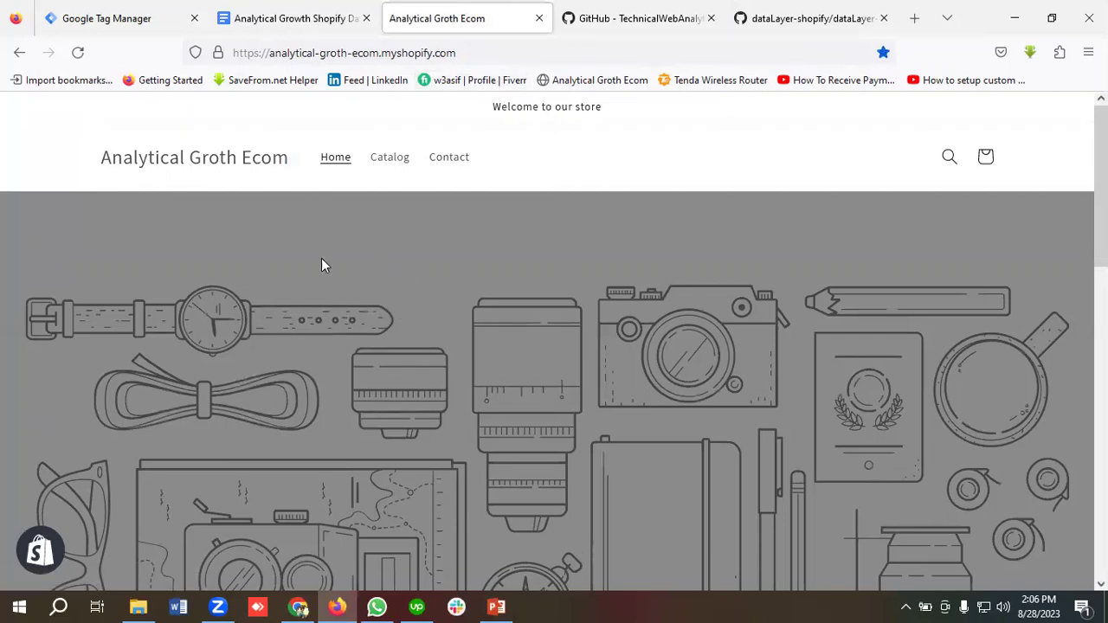
click(490, 52)
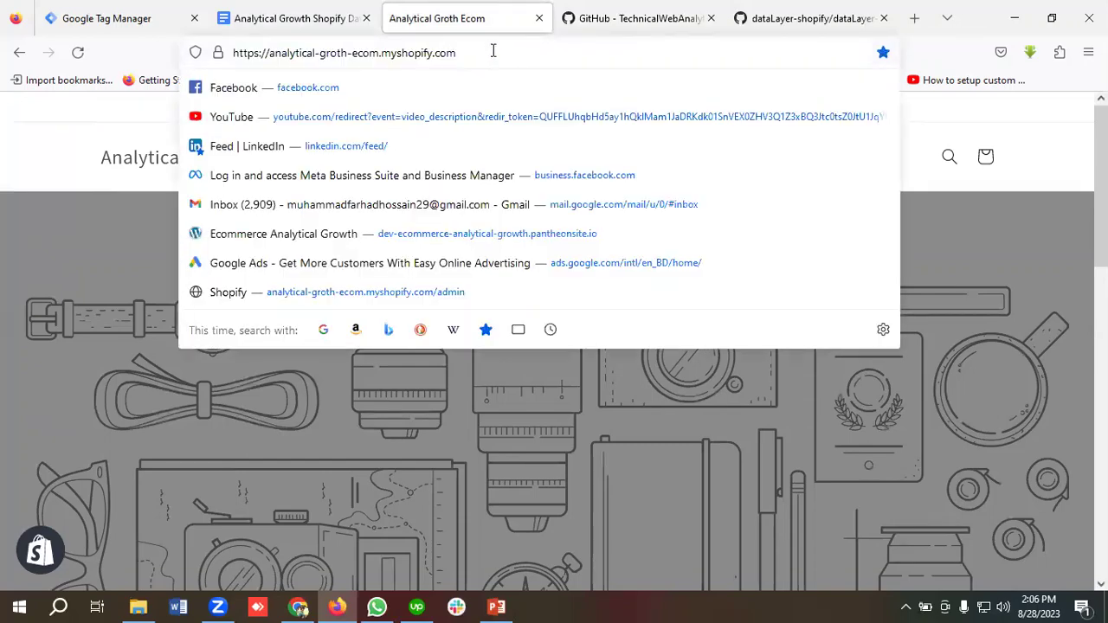
text(/ad)
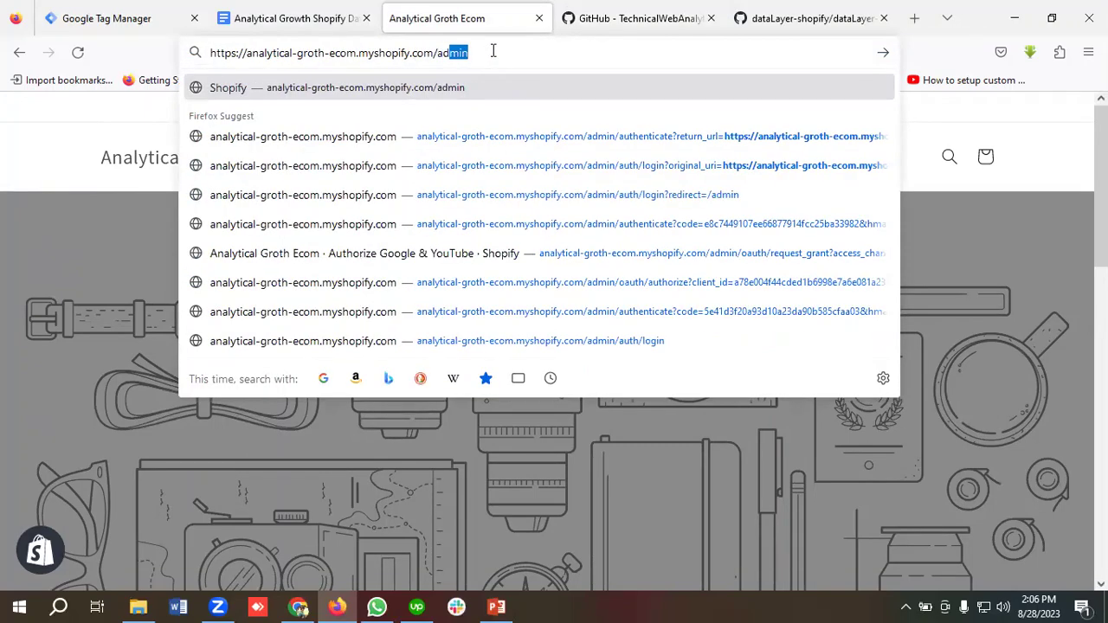
key(Return)
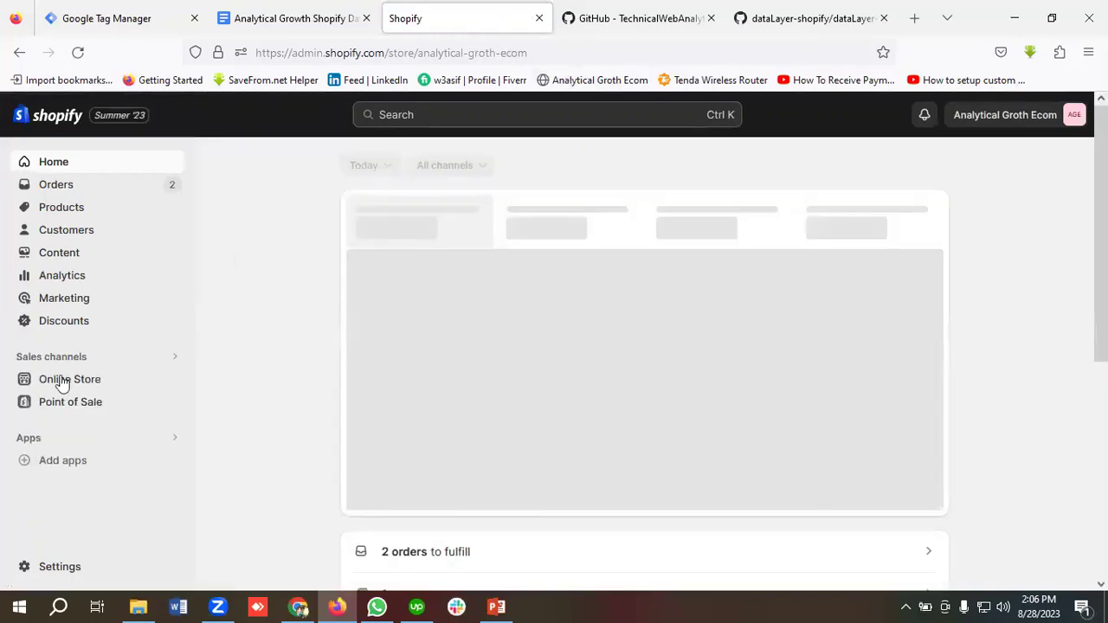
Open the code of the online store's current theme, Dawn, and go to the opening <head> tag in theme.liquid
click(82, 384)
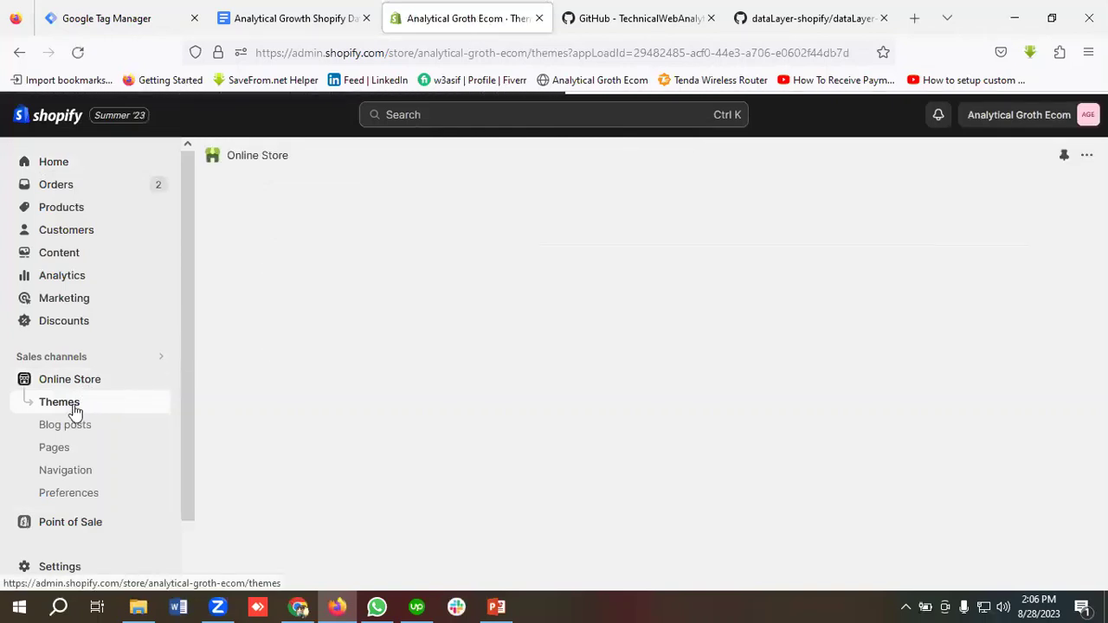
scroll(756, 425, down, 1)
scroll(780, 424, down, 2)
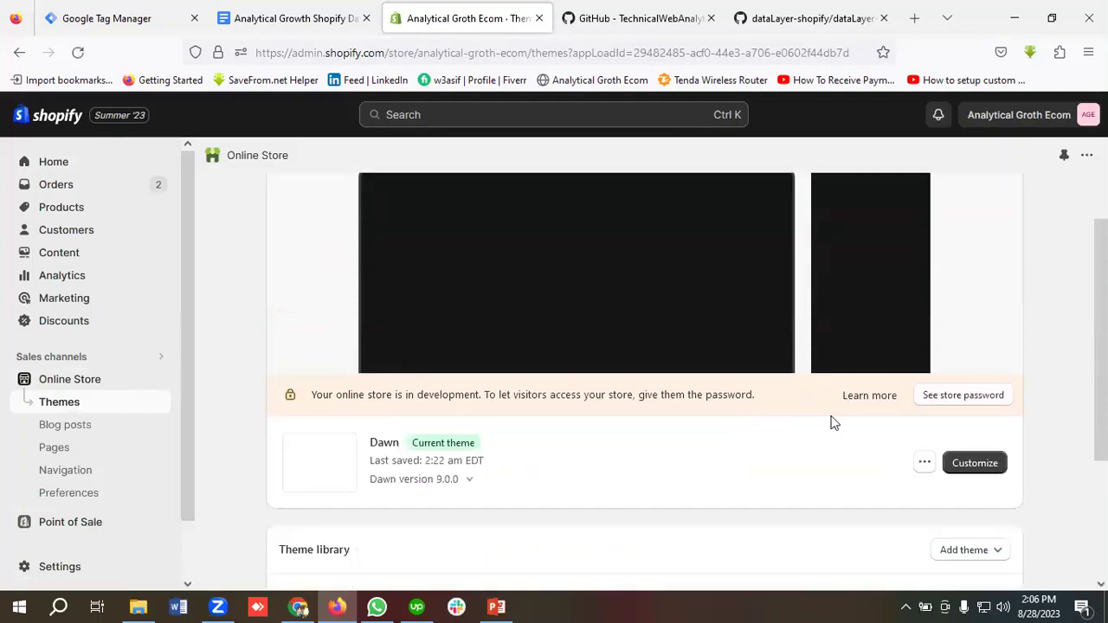
click(925, 333)
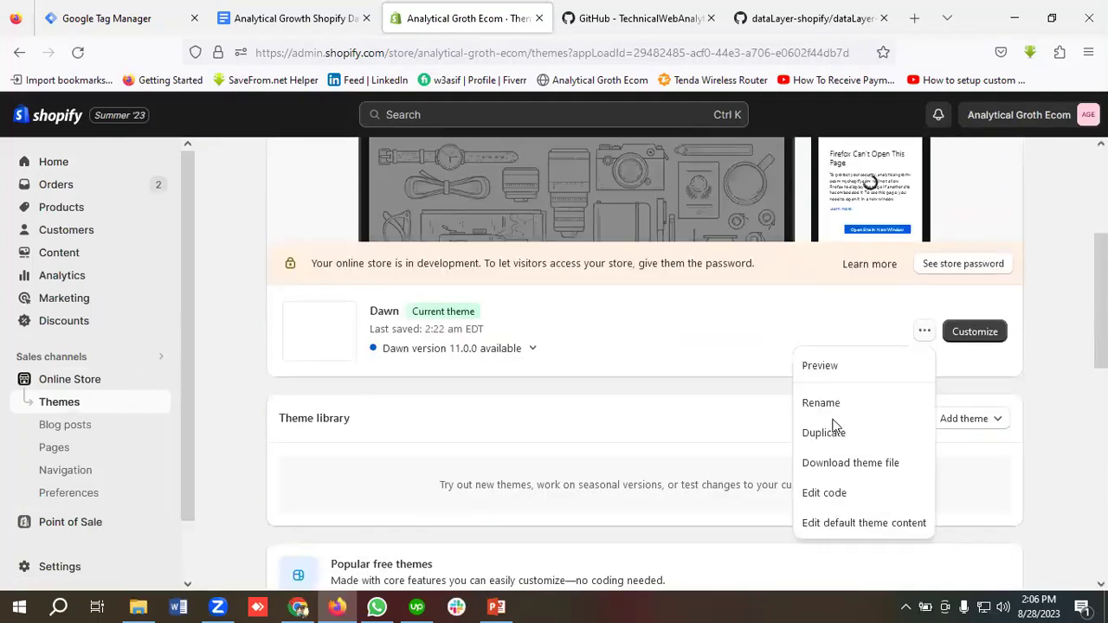
click(814, 494)
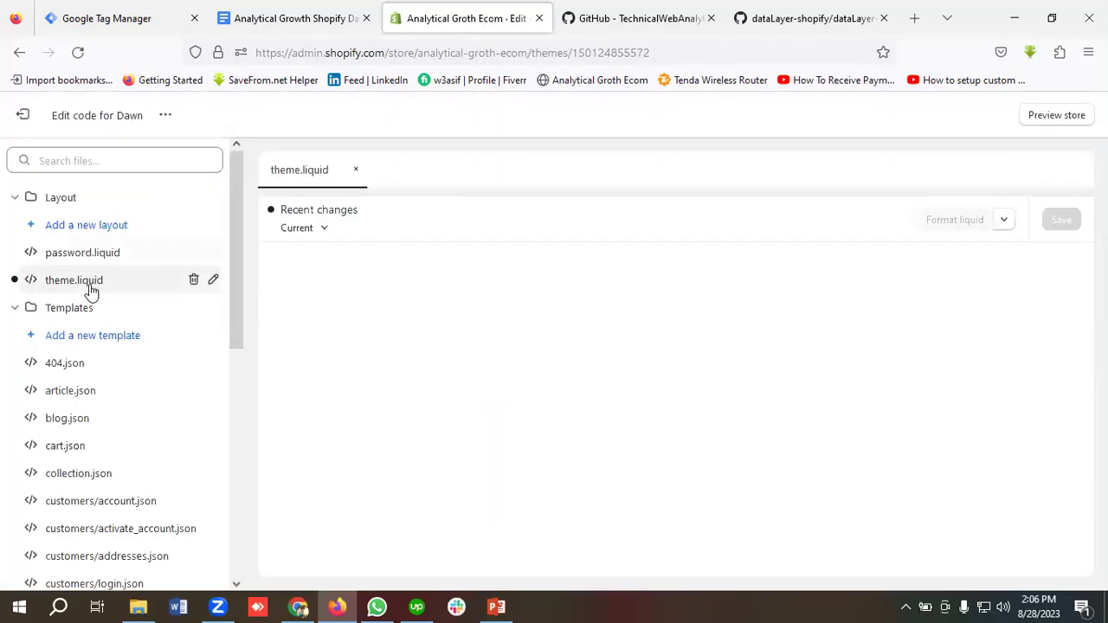
scroll(421, 396, up, 4)
scroll(422, 395, up, 8)
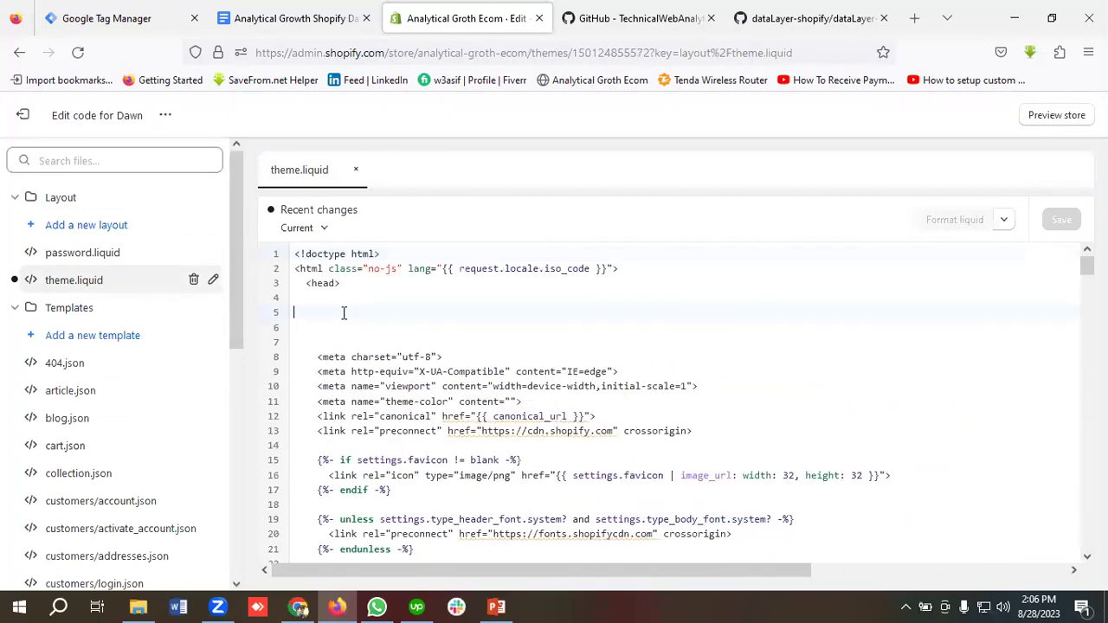
Review the instruction on placing the GTM code in the <head> section in the Analytical Growth Shopify Data Layer document
click(97, 7)
click(290, 12)
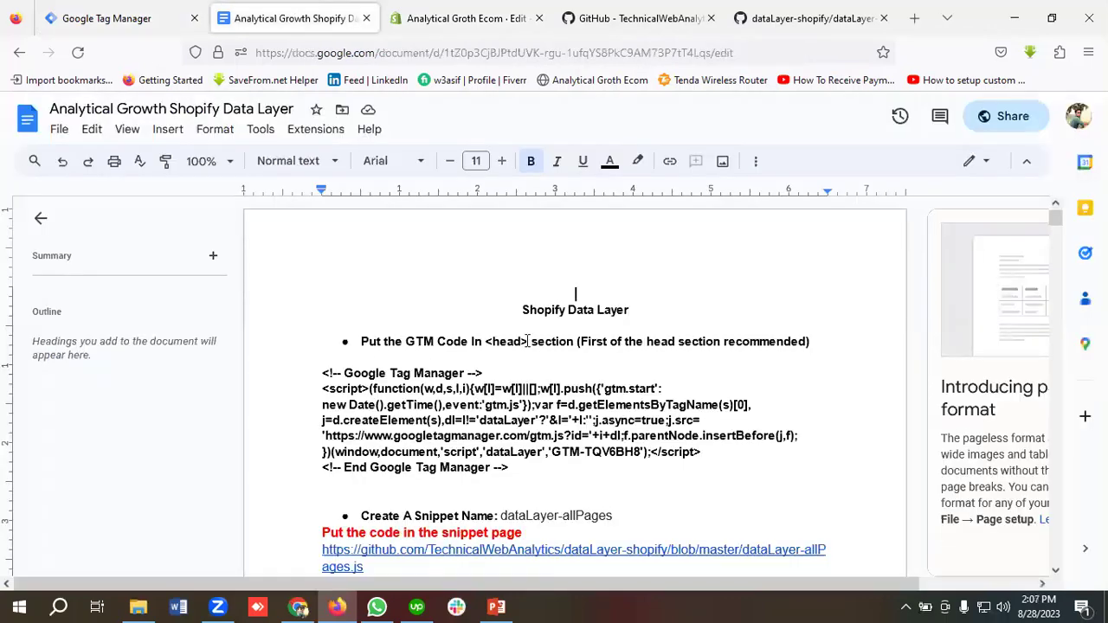
scroll(481, 350, down, 2)
scroll(450, 355, up, 2)
scroll(467, 398, down, 1)
scroll(511, 407, up, 1)
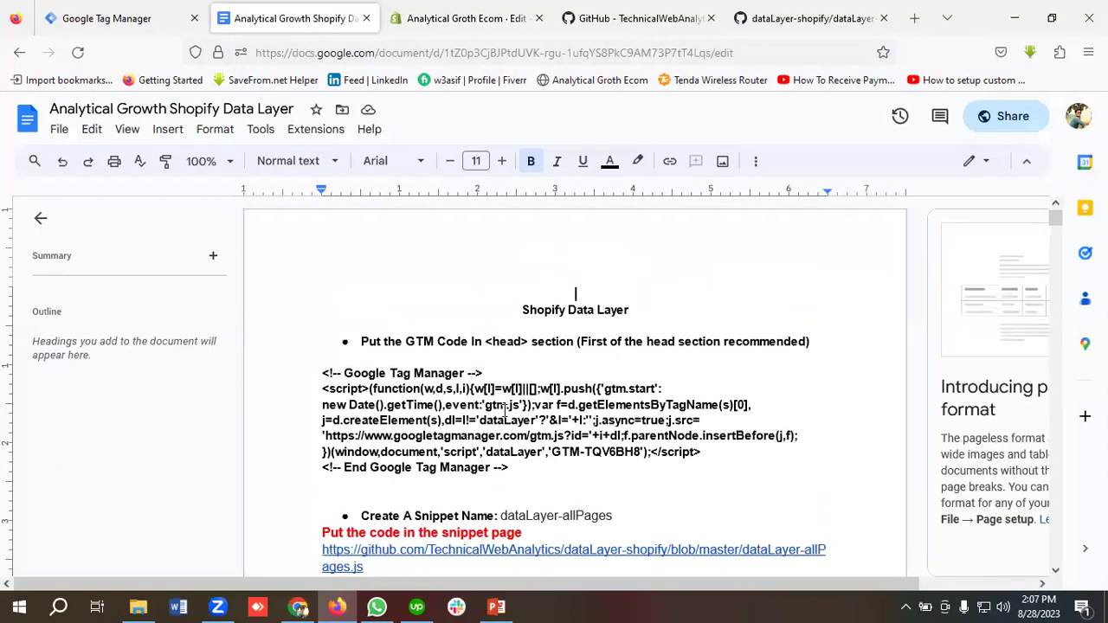
Copy the <head> installation snippet of the Shopify Ecom container from Google Tag Manager
click(114, 17)
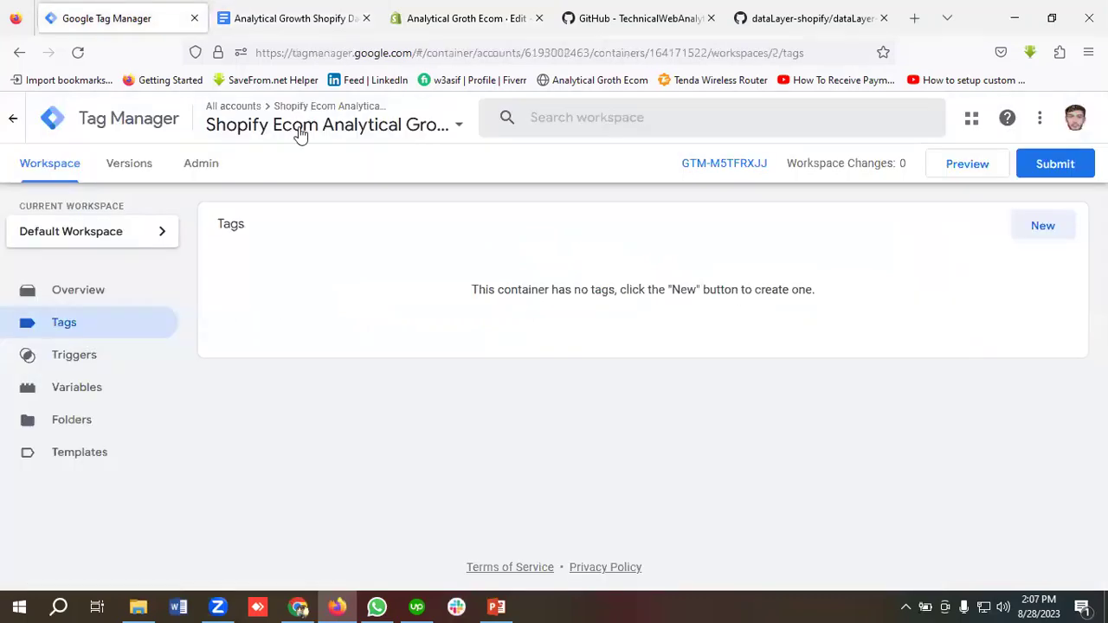
click(708, 167)
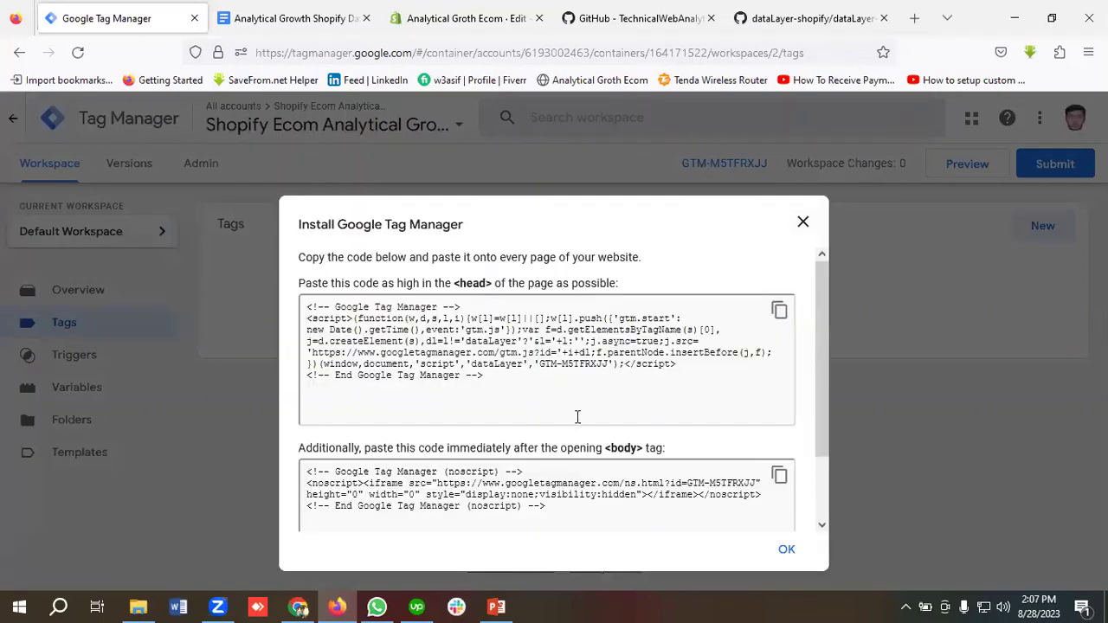
click(779, 314)
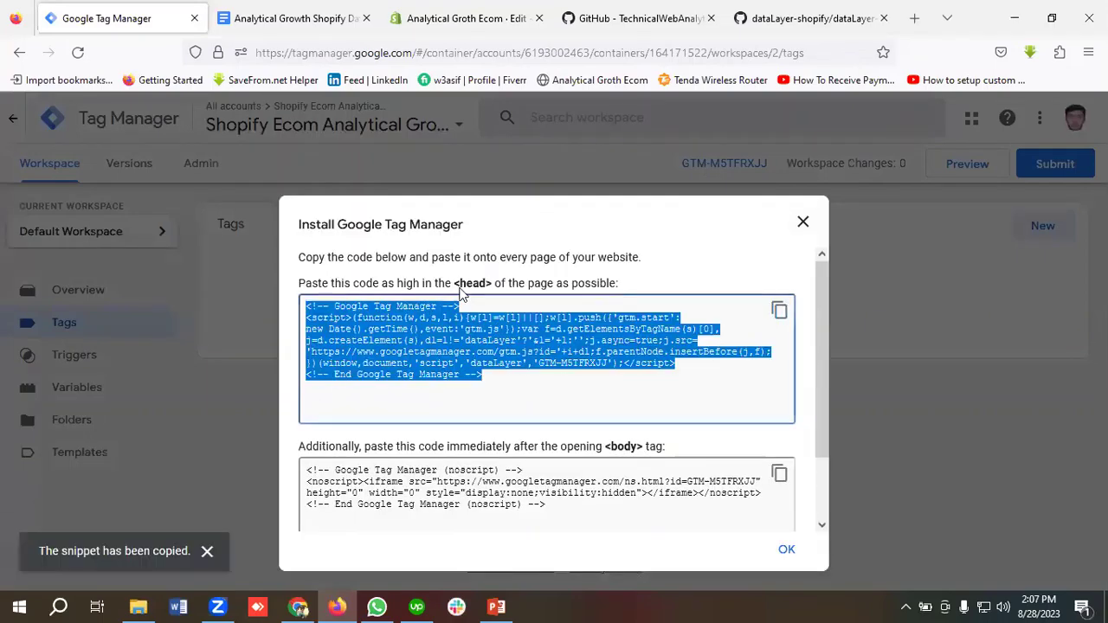
Paste the Google Tag Manager script just below the opening <head> tag in Dawn's theme.liquid and save the file
click(449, 12)
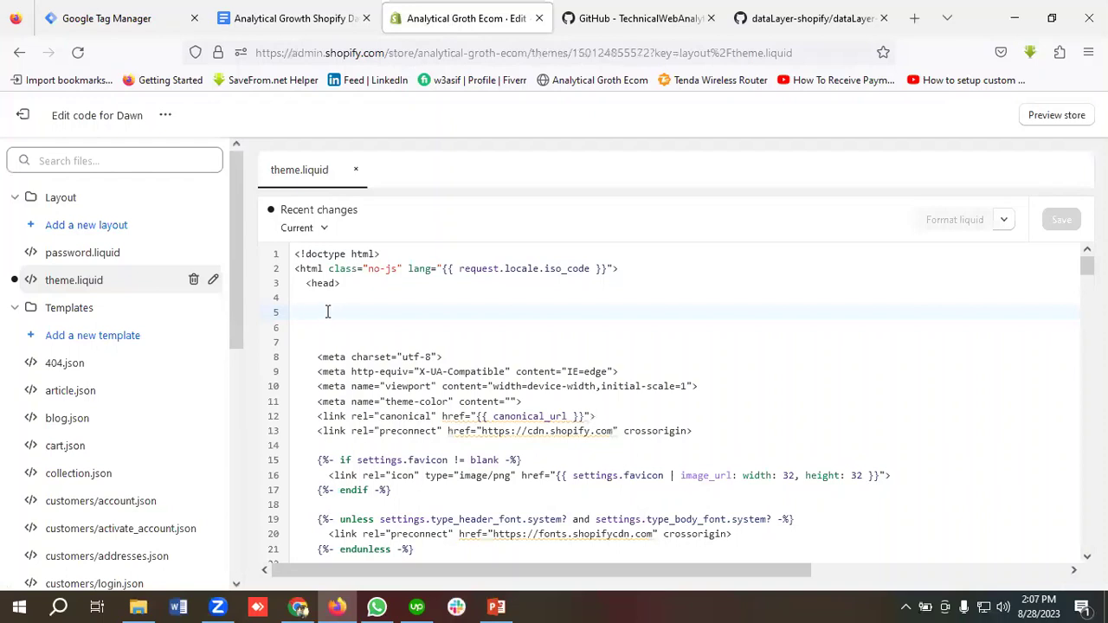
key(ctrl+v)
click(1062, 222)
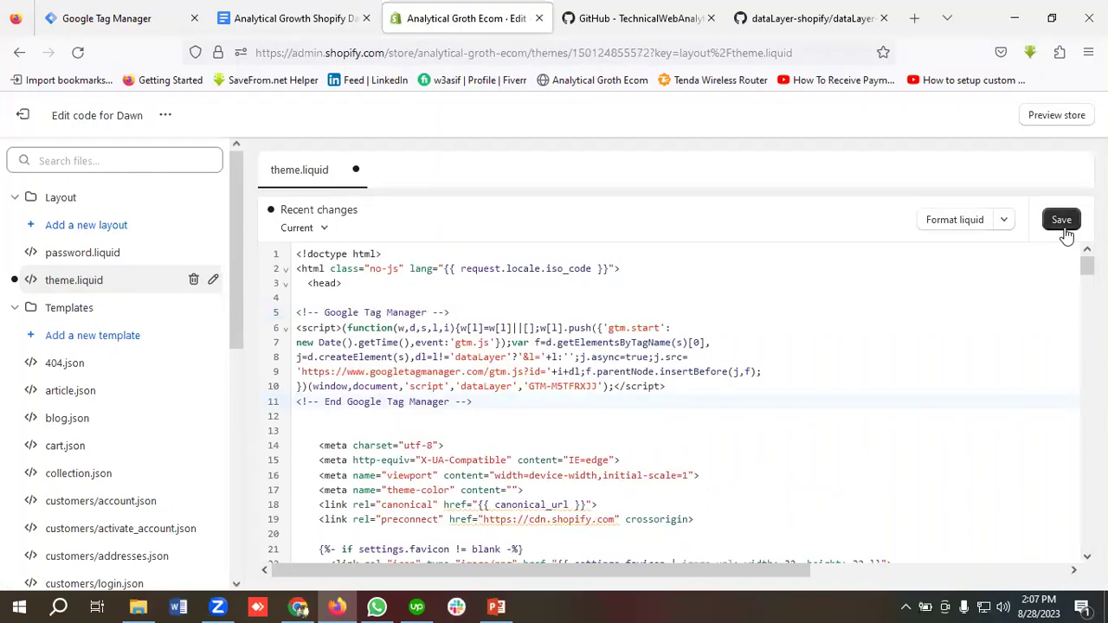
Copy the noscript snippet meant for the <body> tag from the Tag Manager installation instructions
click(107, 18)
scroll(704, 468, down, 2)
scroll(704, 465, down, 1)
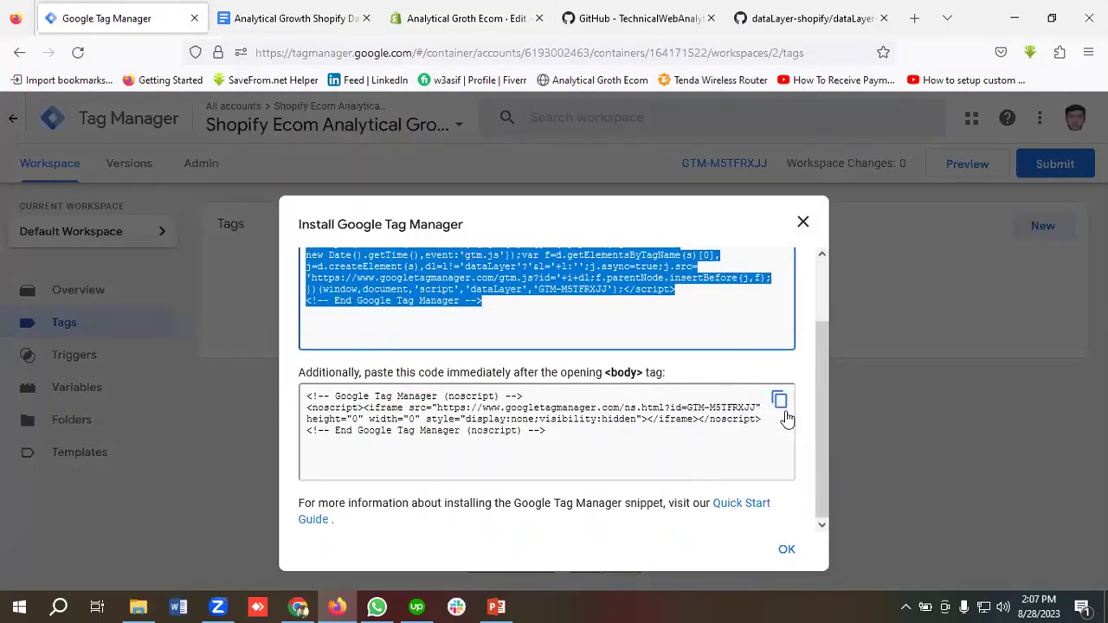
click(779, 401)
Paste the Google Tag Manager noscript code directly below the opening <body> tag in theme.liquid and save the file
click(468, 17)
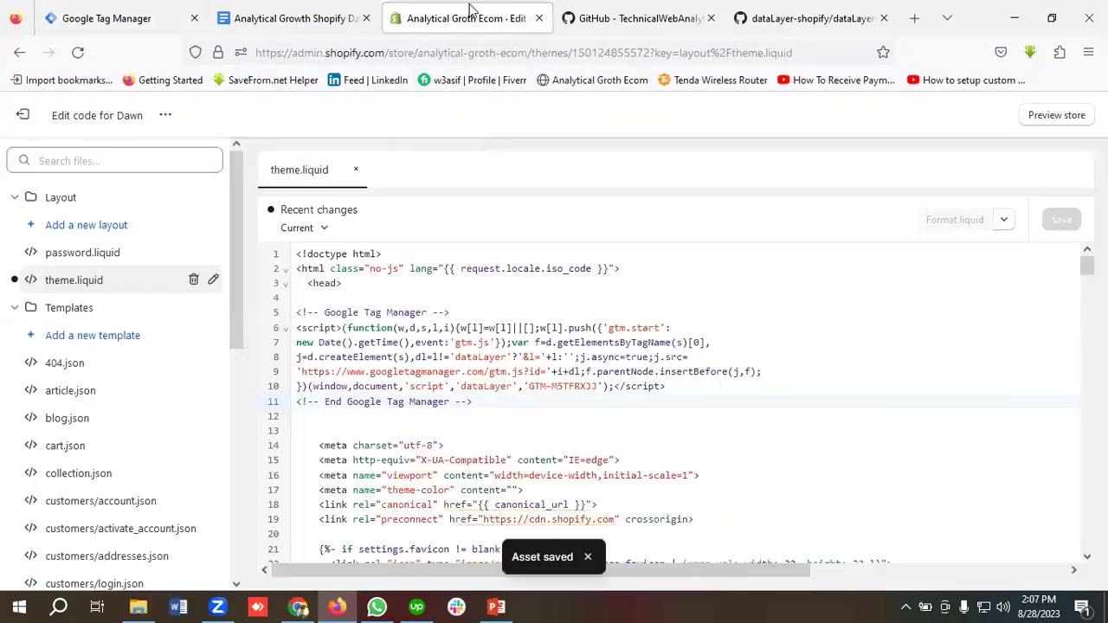
scroll(422, 381, down, 20)
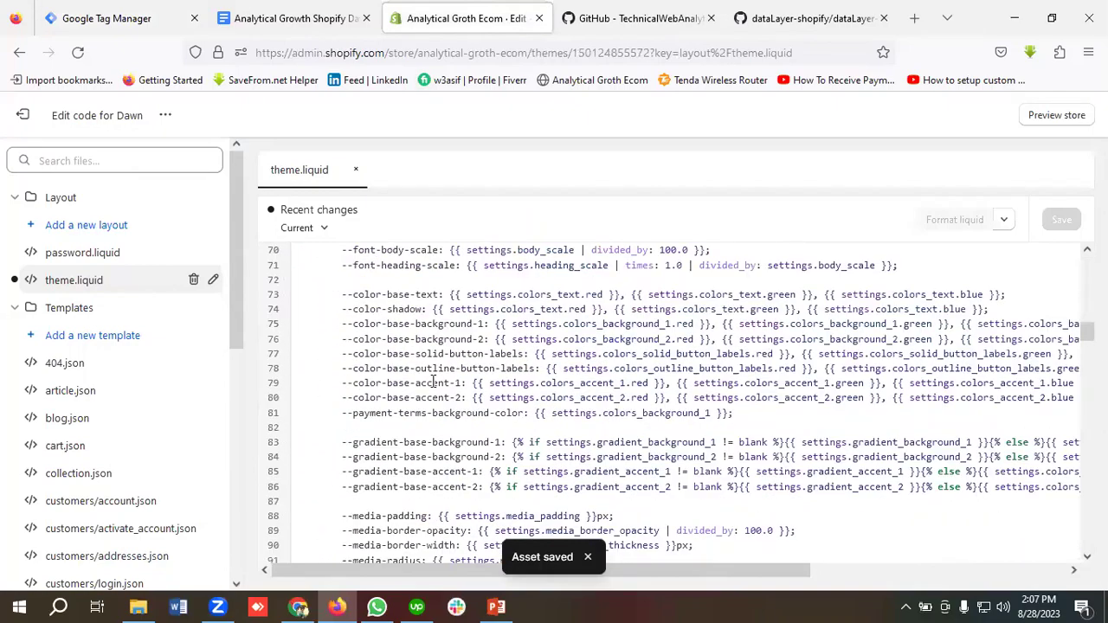
scroll(433, 382, down, 20)
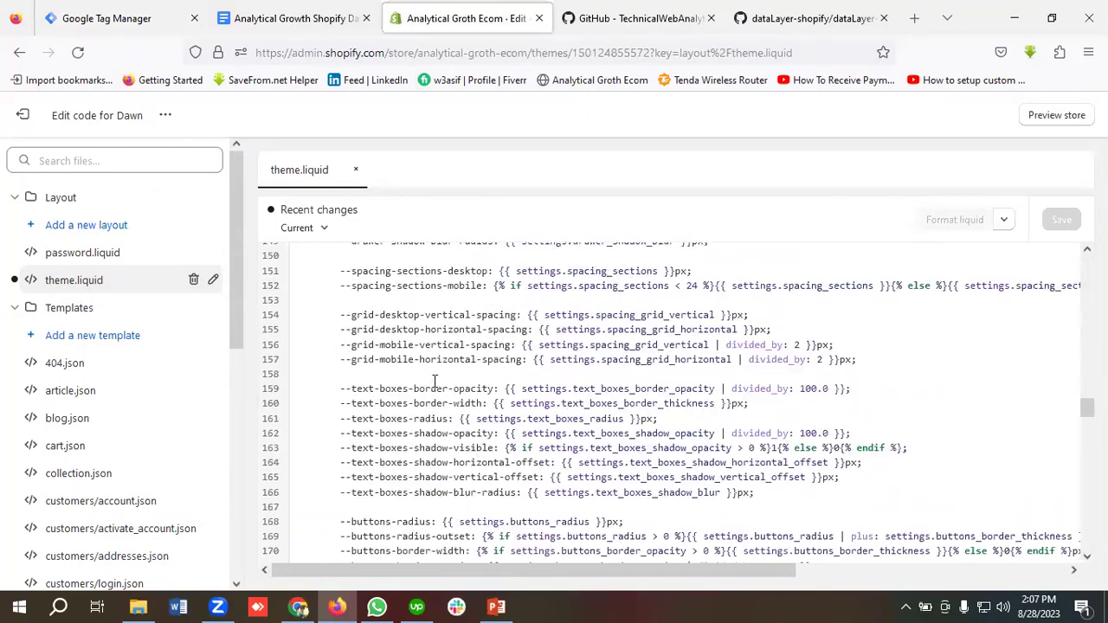
scroll(434, 382, down, 20)
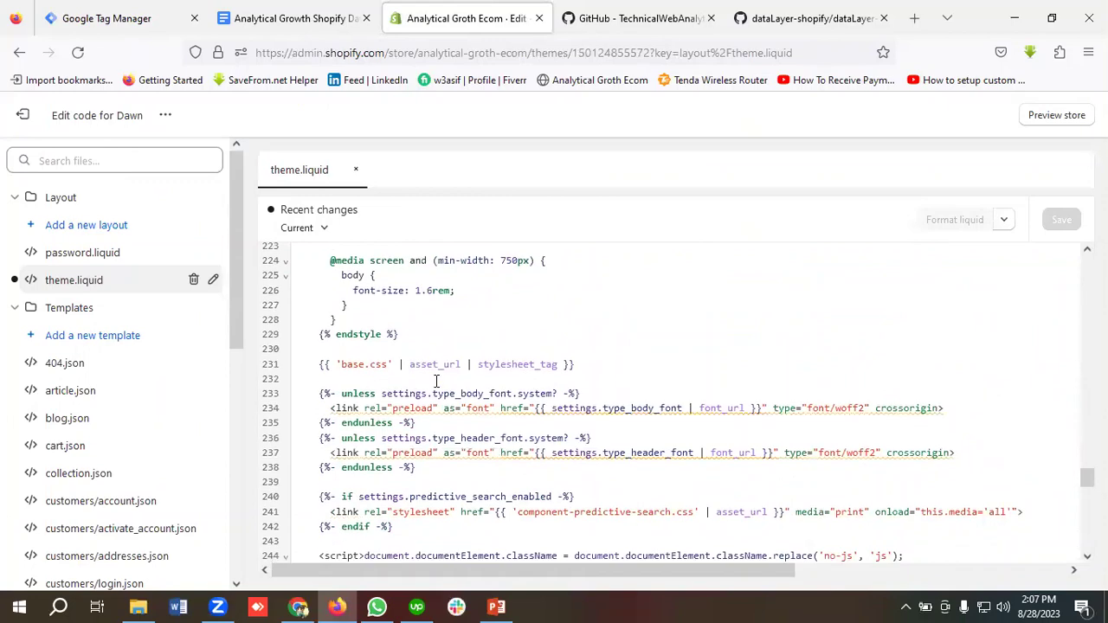
scroll(437, 381, down, 4)
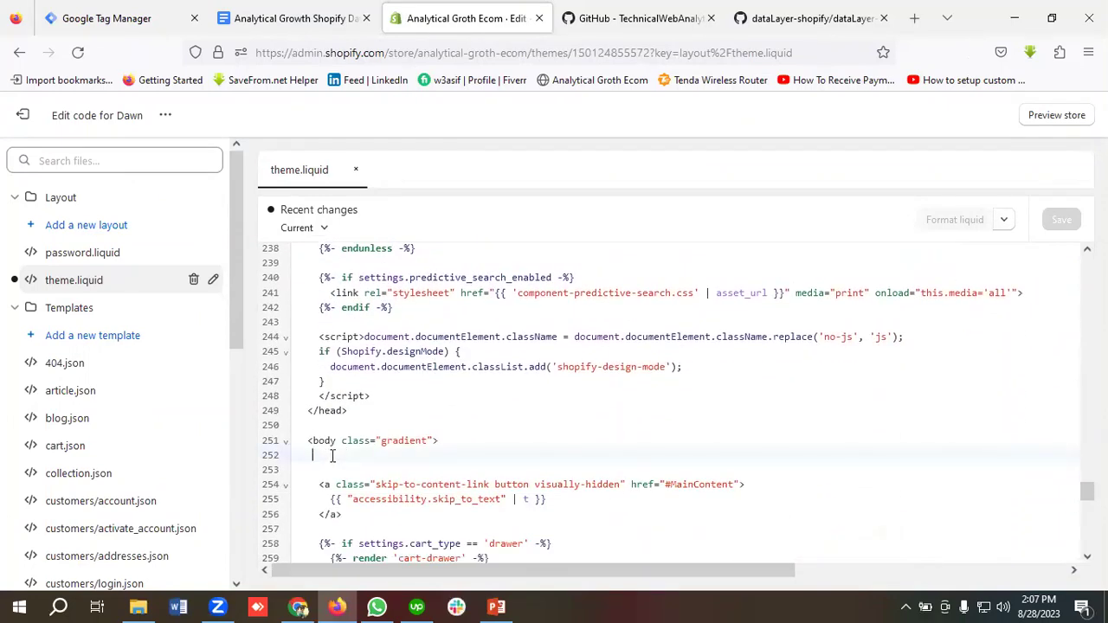
key(ctrl+v)
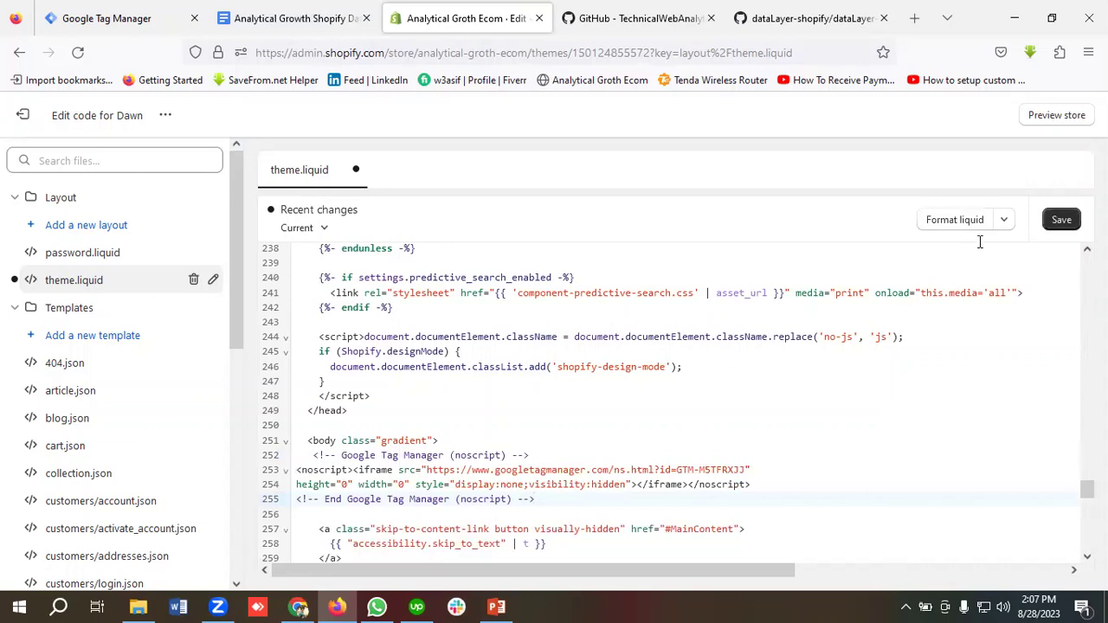
key(ctrl+s)
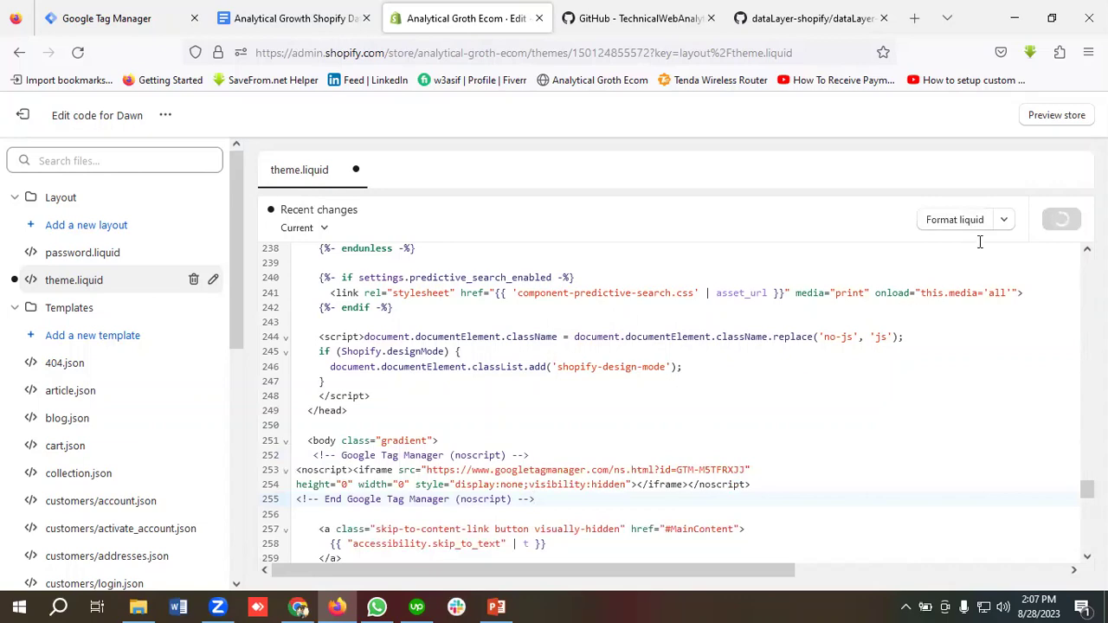
Check the snippet-creation instruction in the Analytical Growth Shopify Data Layer document and select the snippet name dataLayer-allPages
click(322, 17)
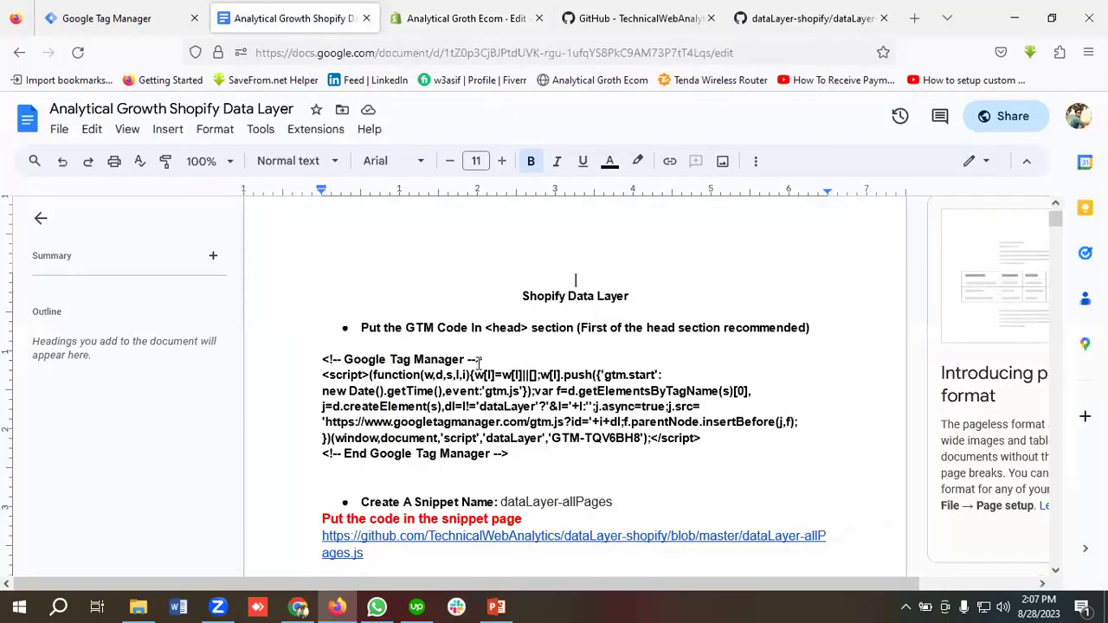
scroll(479, 363, down, 1)
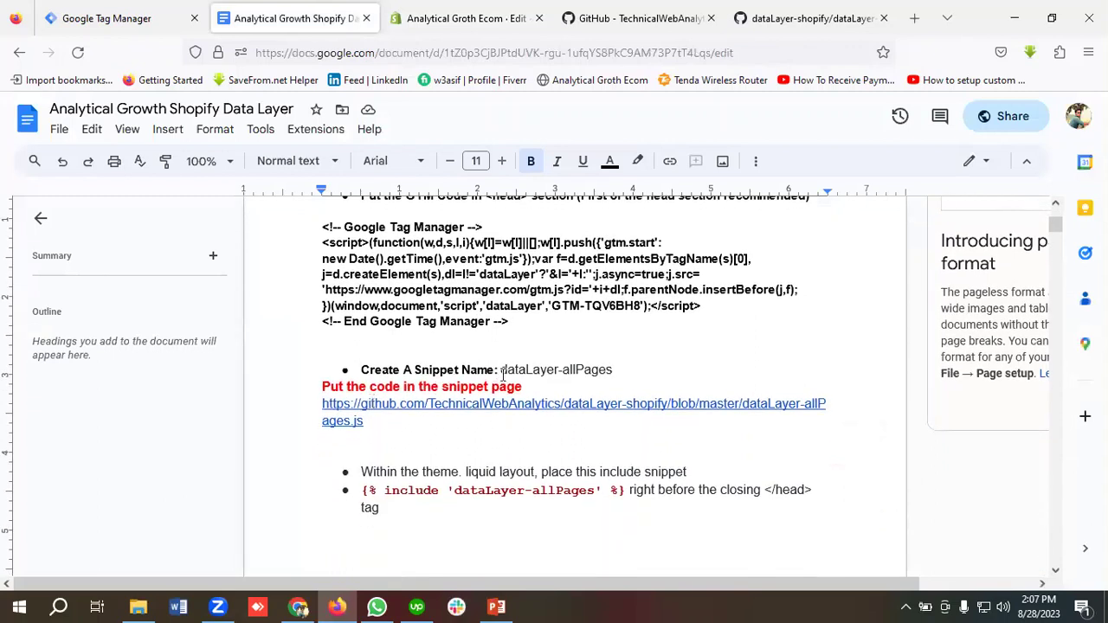
drag(503, 369, 615, 370)
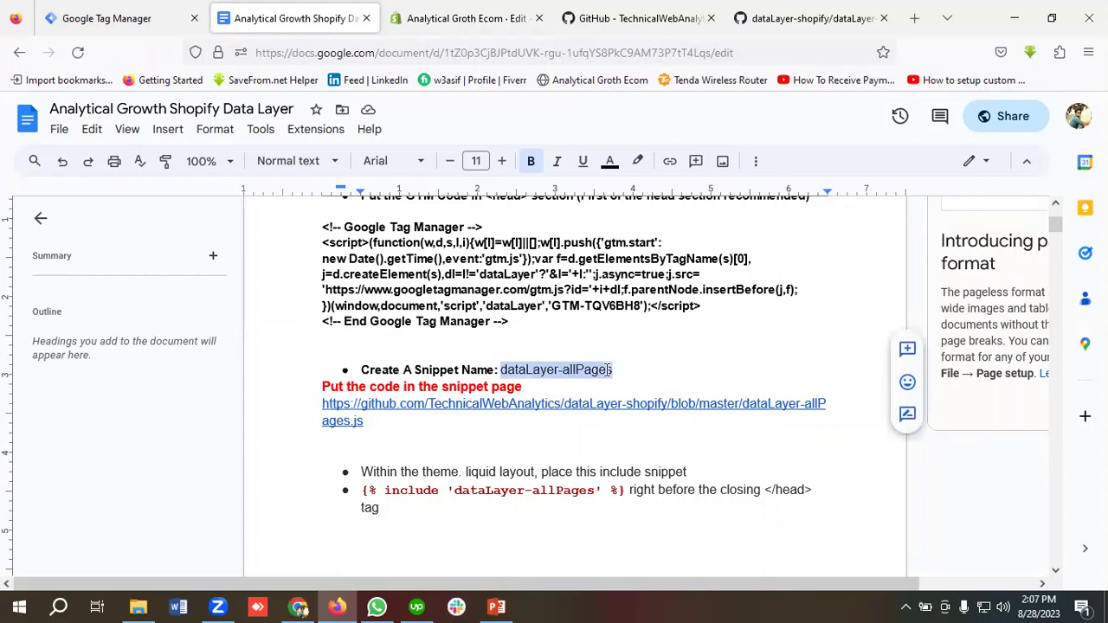
right_click(606, 372)
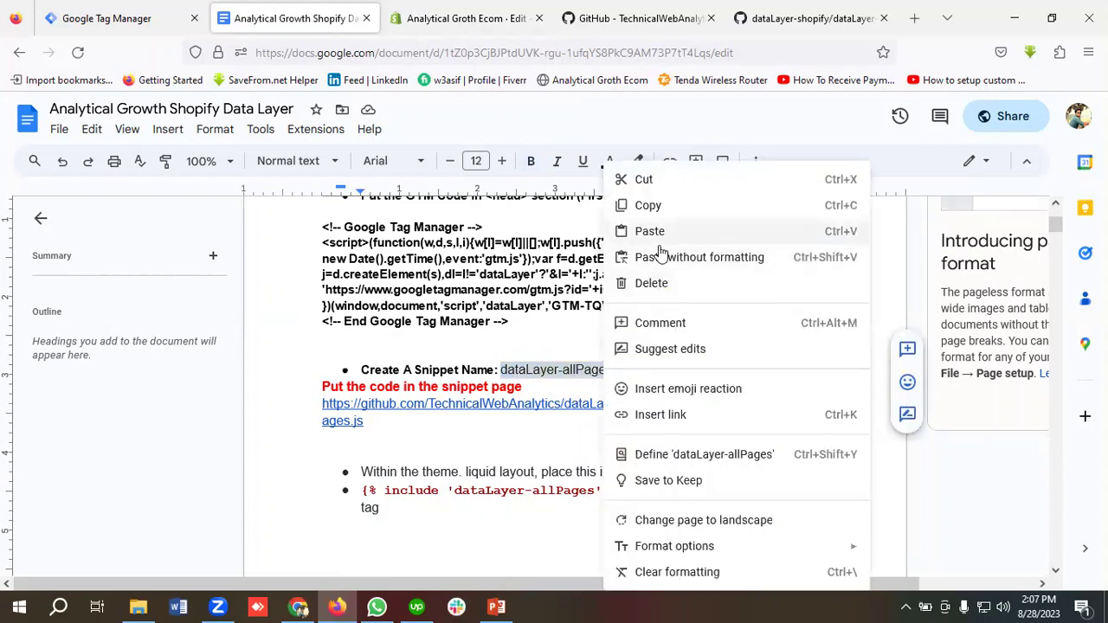
Copy the snippet name dataLayer-allPages from the snippet-creation instructions in the GitHub repository's README
click(613, 17)
scroll(291, 405, down, 10)
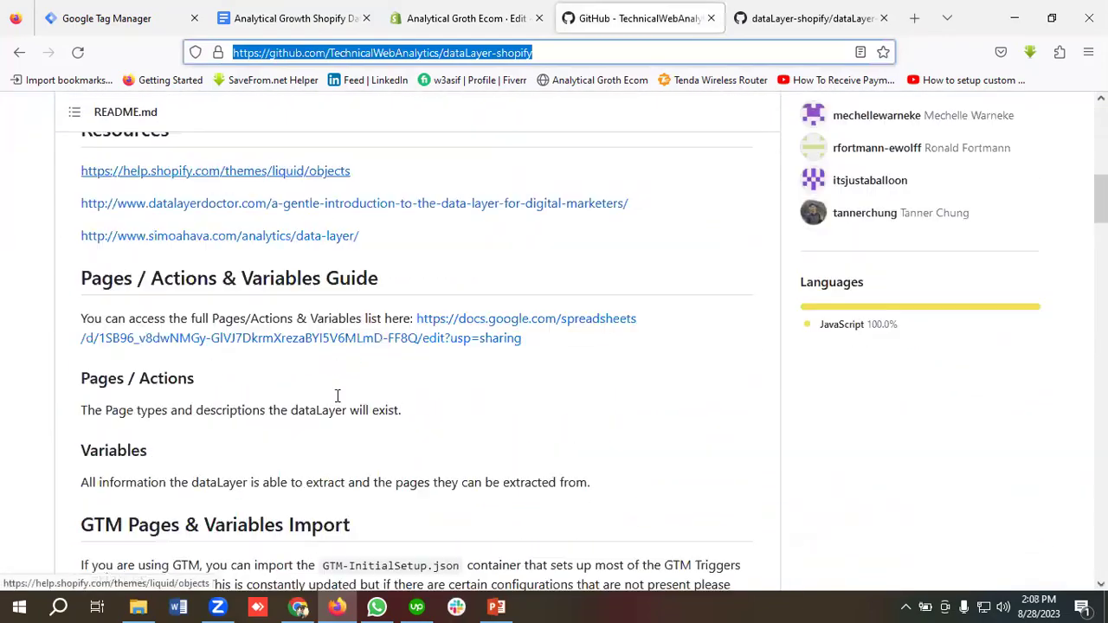
scroll(345, 403, down, 7)
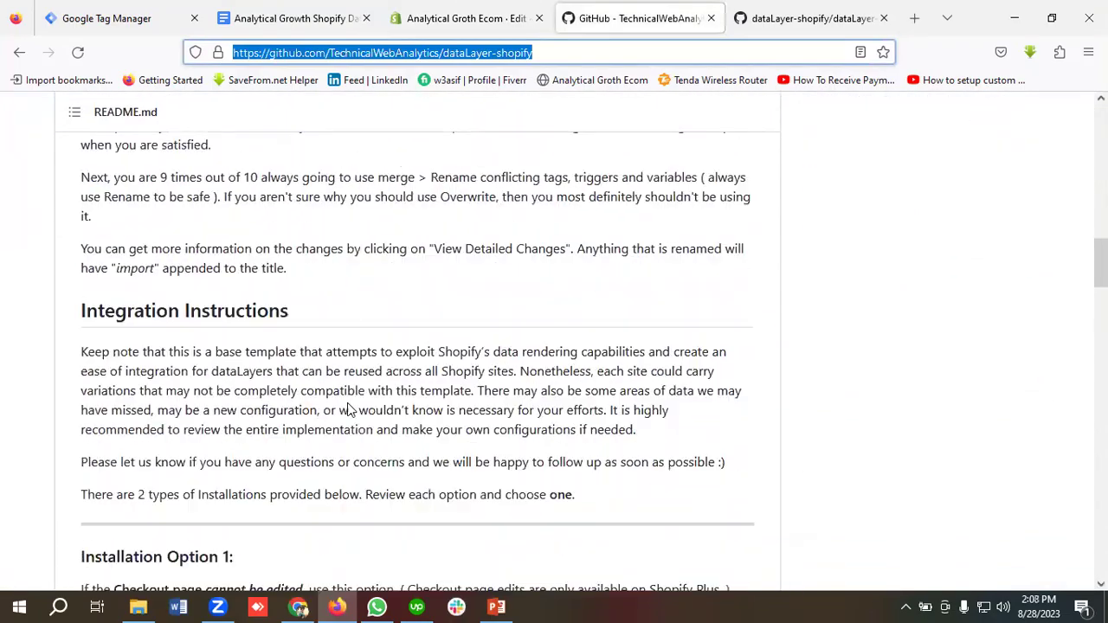
scroll(347, 404, down, 5)
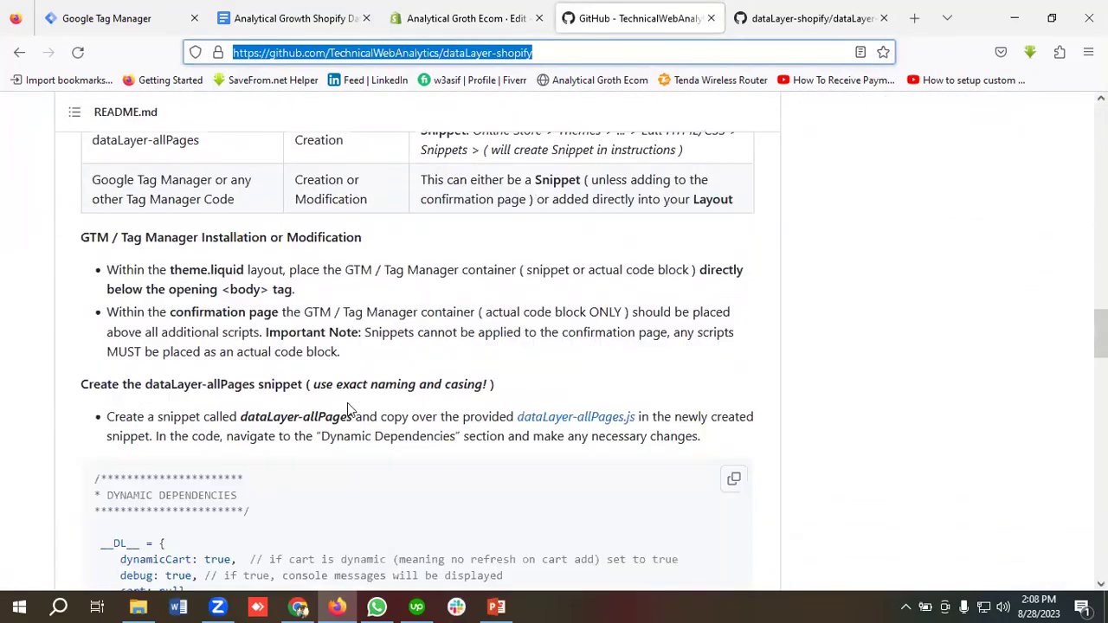
drag(244, 417, 351, 418)
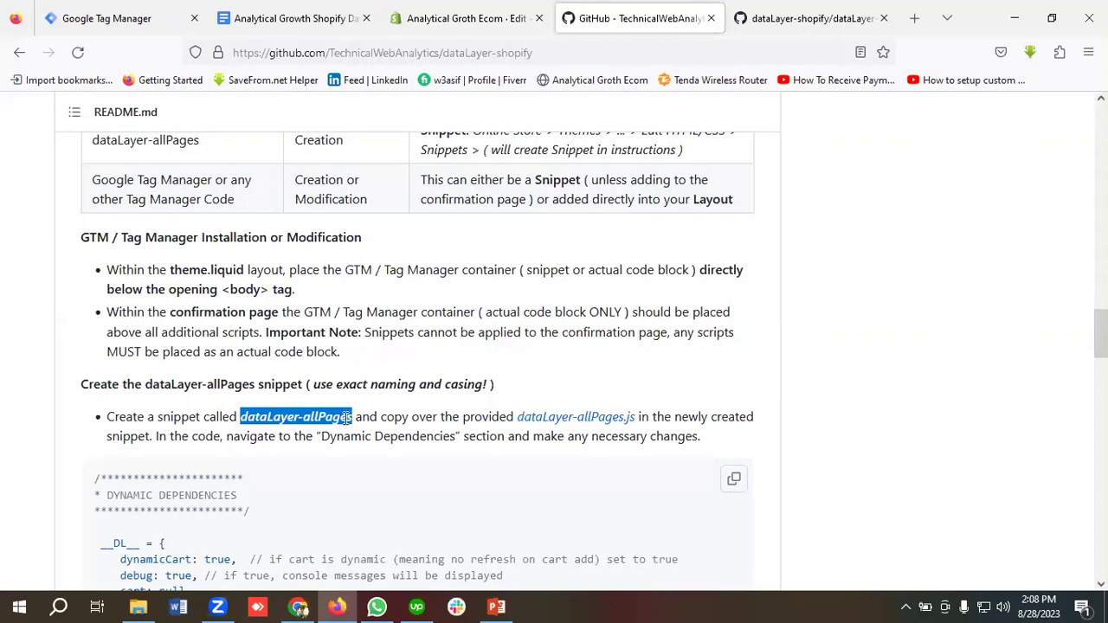
right_click(345, 423)
click(385, 210)
Create a new snippet named dataLayer-allPages in the Snippets folder of the Dawn theme code
click(464, 18)
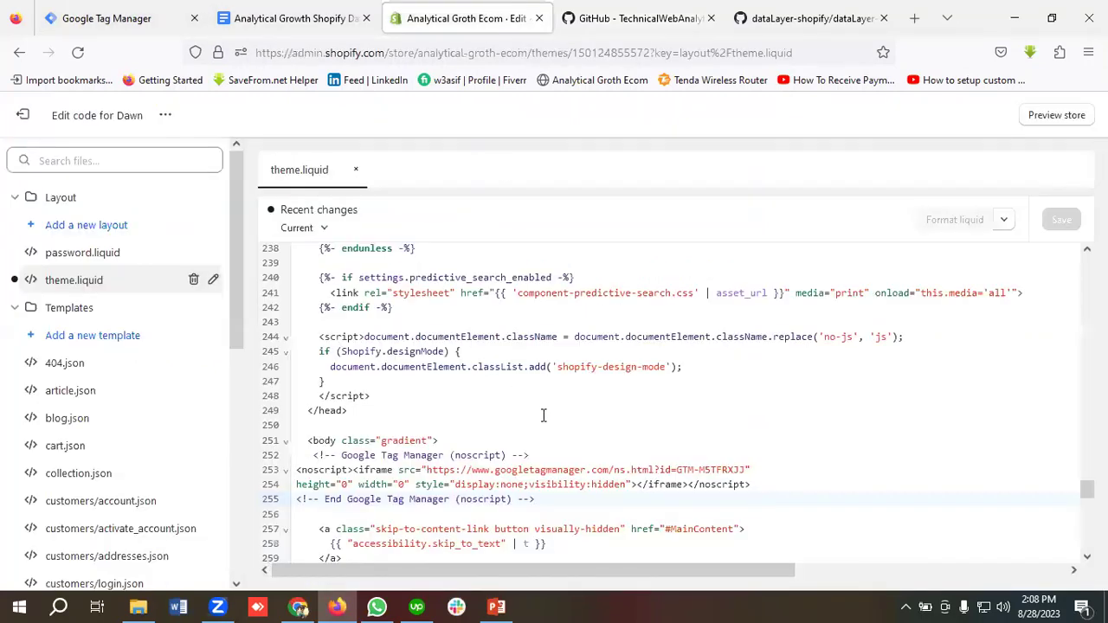
scroll(108, 396, down, 6)
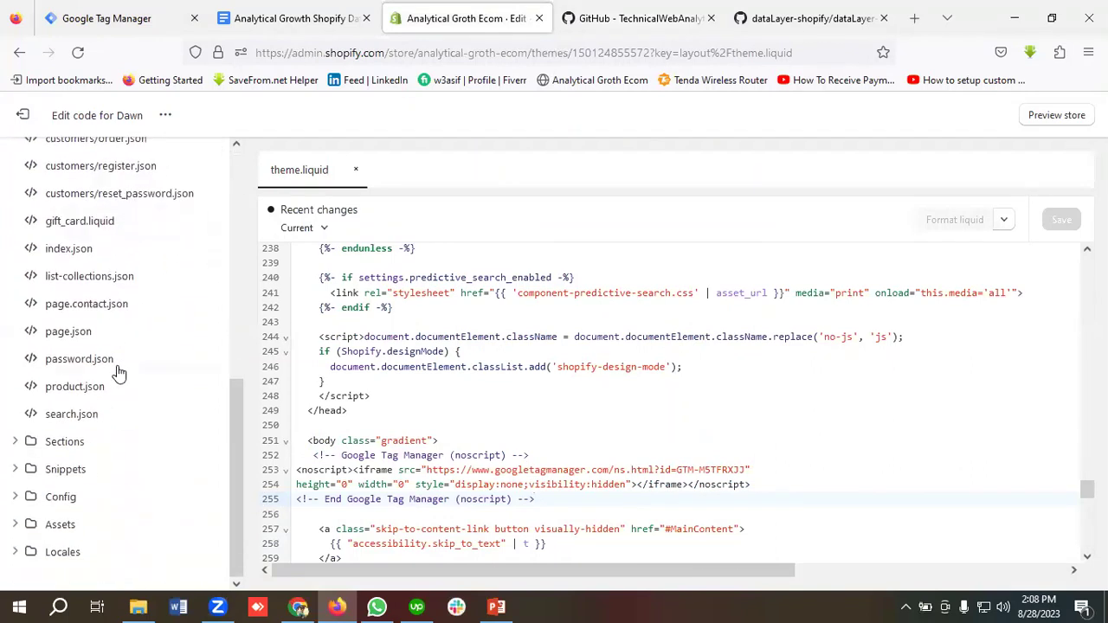
click(74, 471)
scroll(104, 450, down, 2)
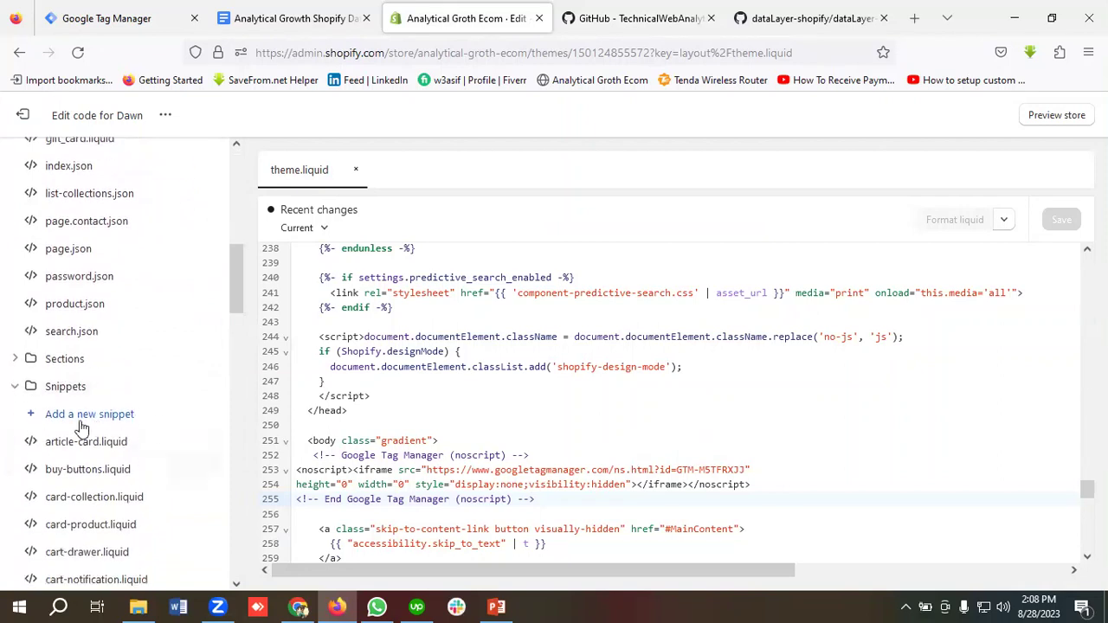
click(118, 417)
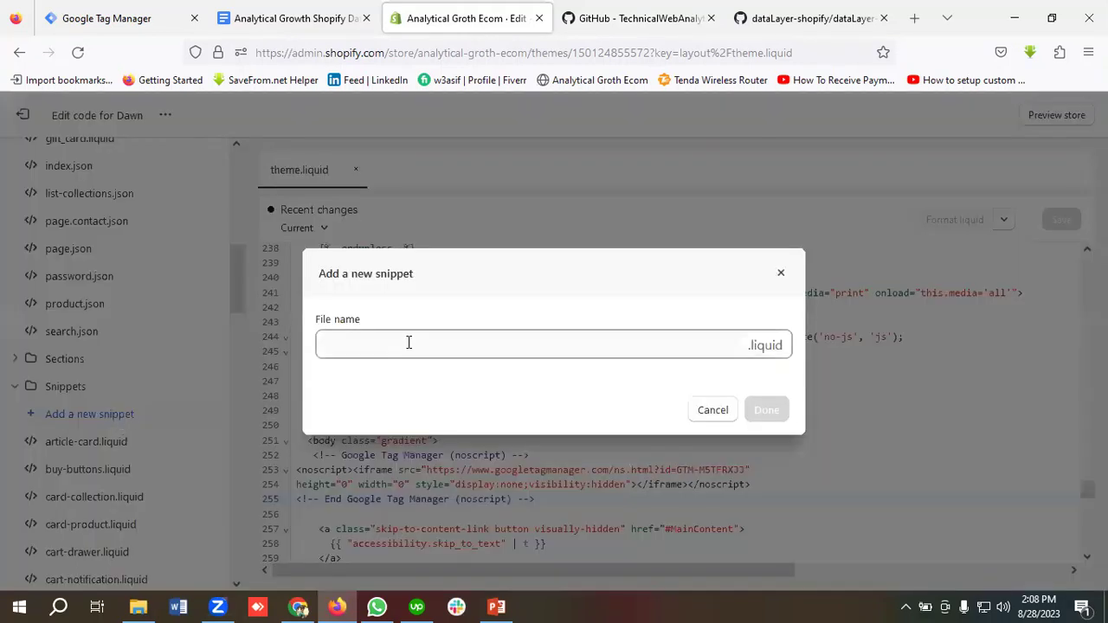
click(356, 349)
key(ctrl+v)
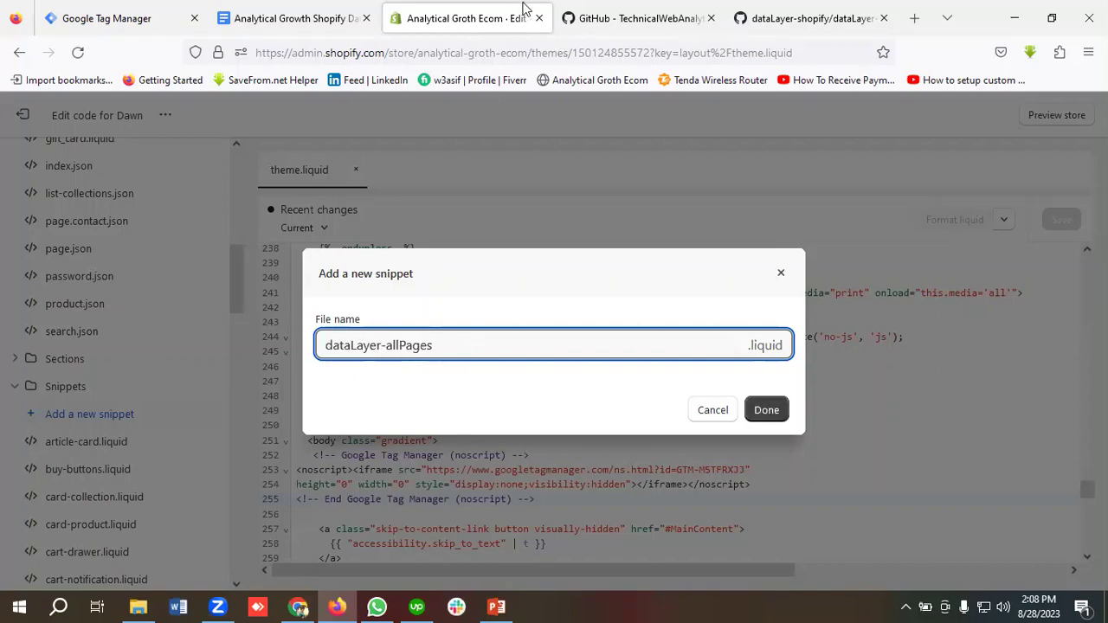
click(585, 18)
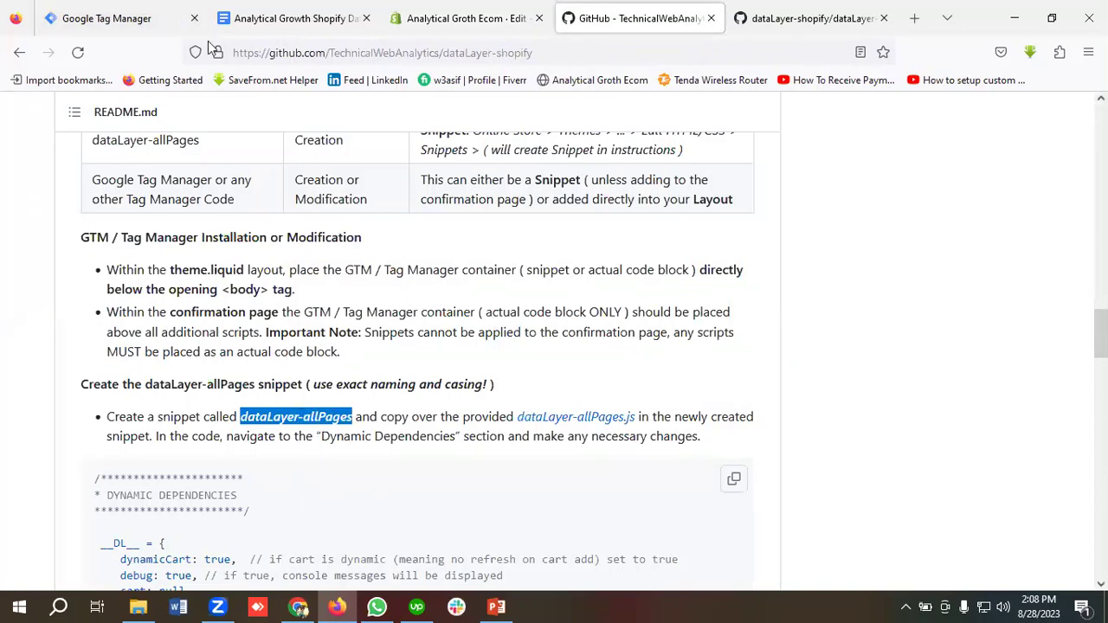
click(433, 18)
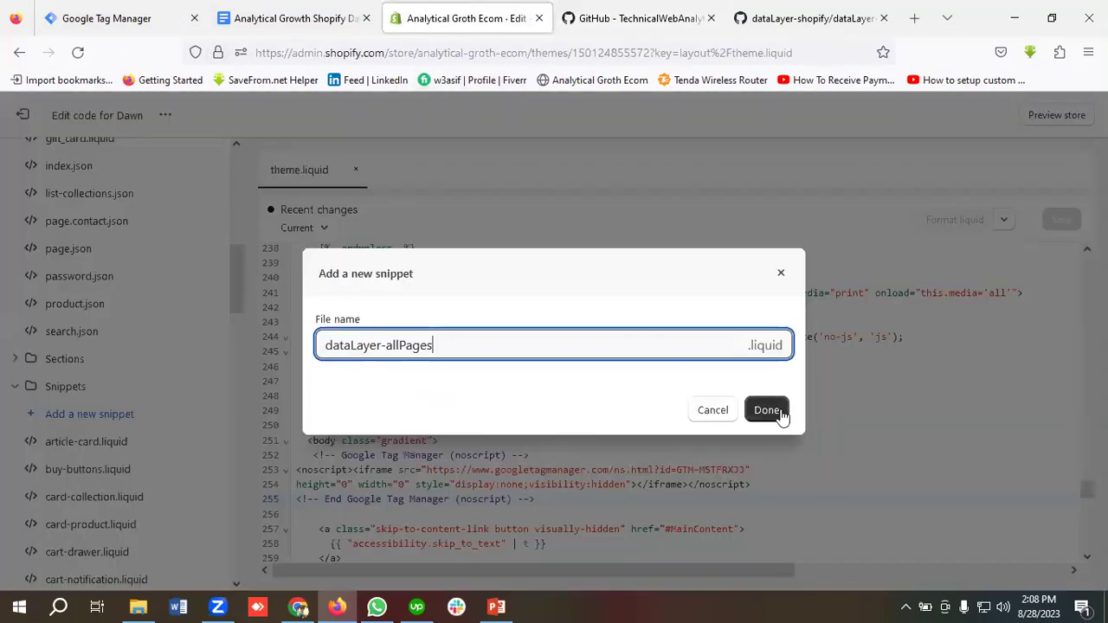
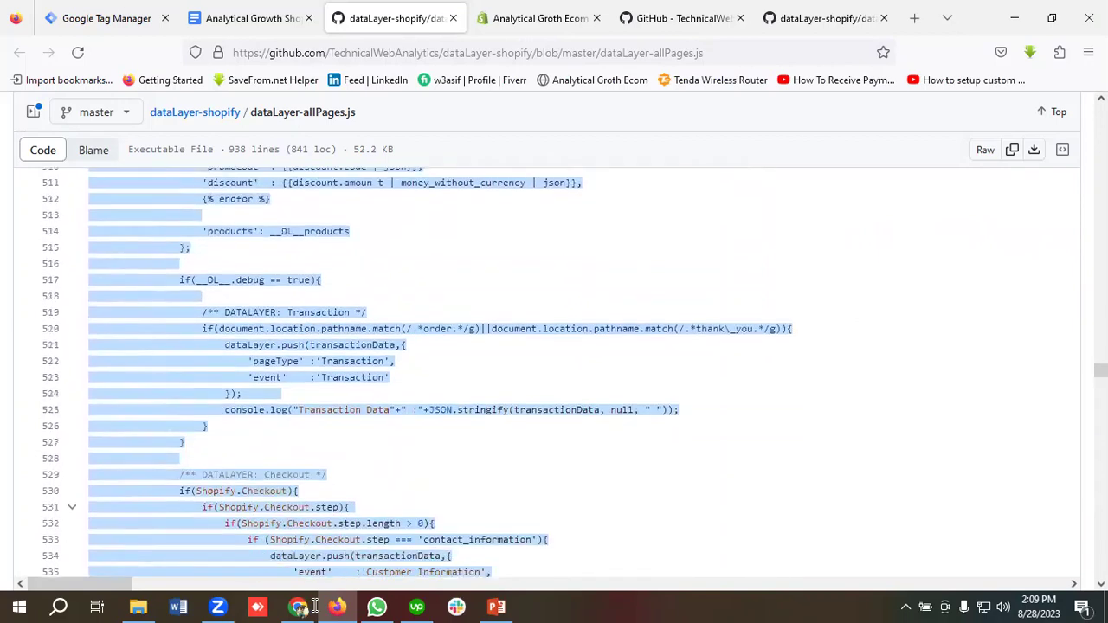
Extend the selection through the closing script tag on line 938 of dataLayer-allPages.js on GitHub and copy the whole code
scroll(555, 372, down, 16)
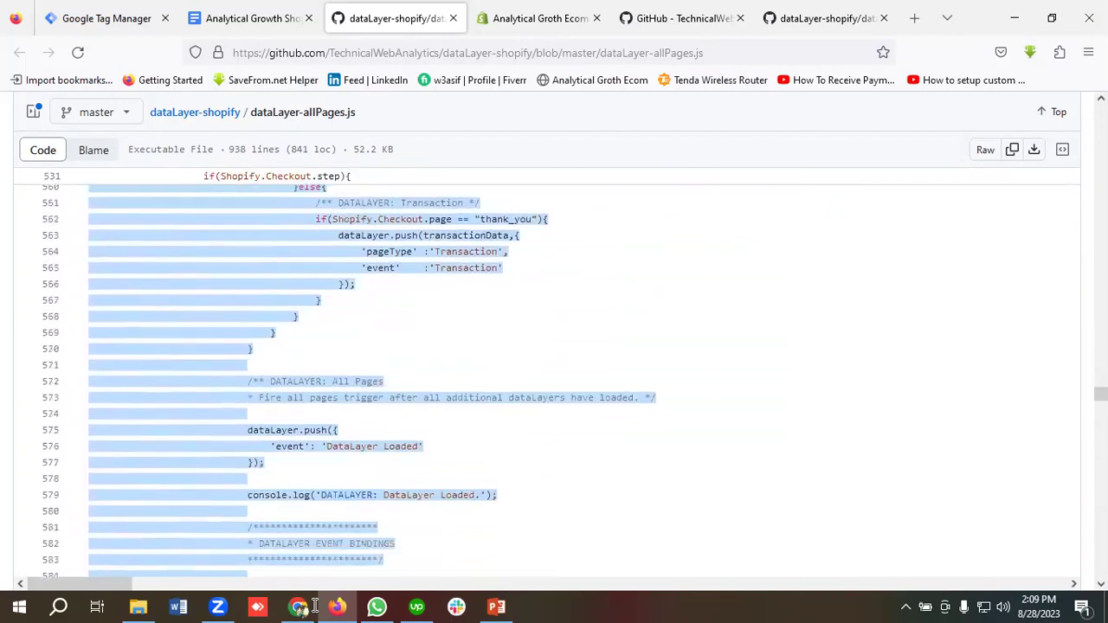
scroll(554, 372, down, 16)
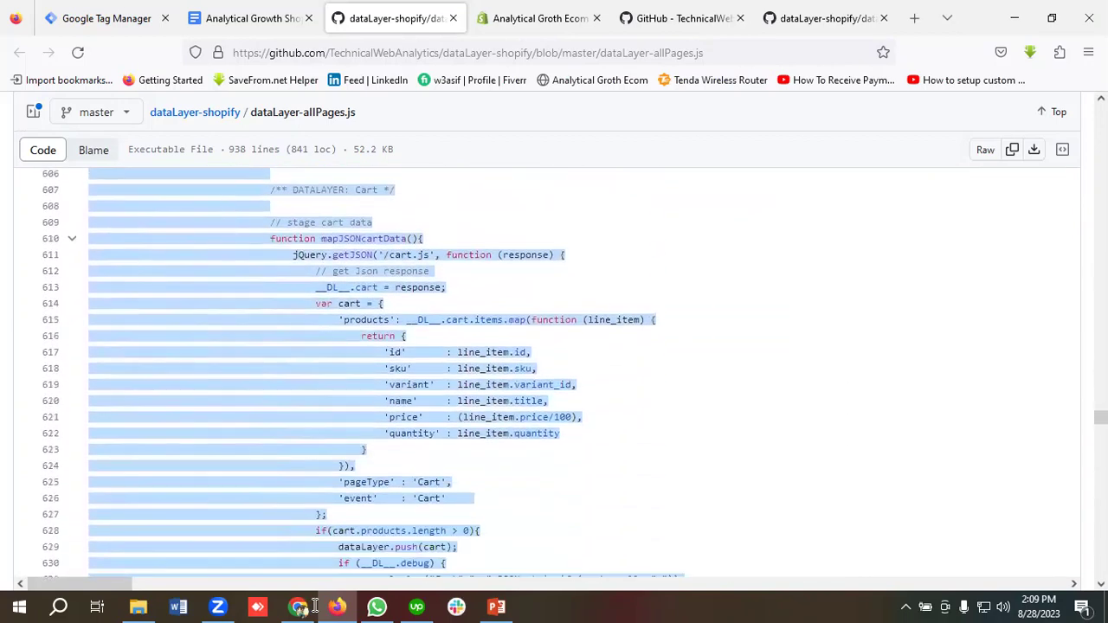
drag(315, 606, 315, 606)
drag(125, 572, 245, 538)
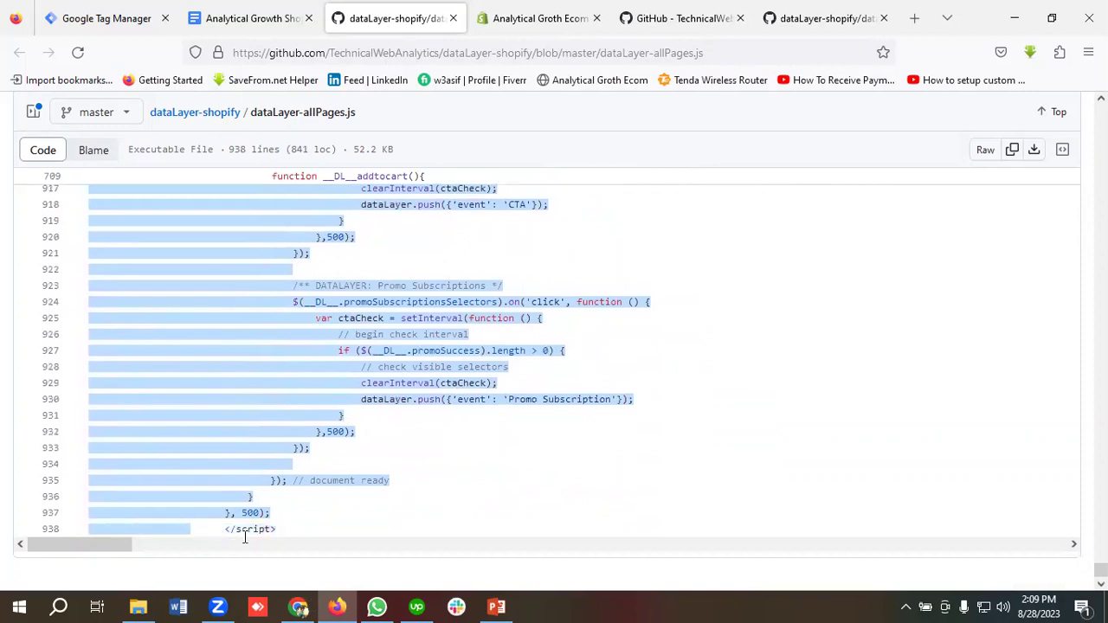
right_click(234, 404)
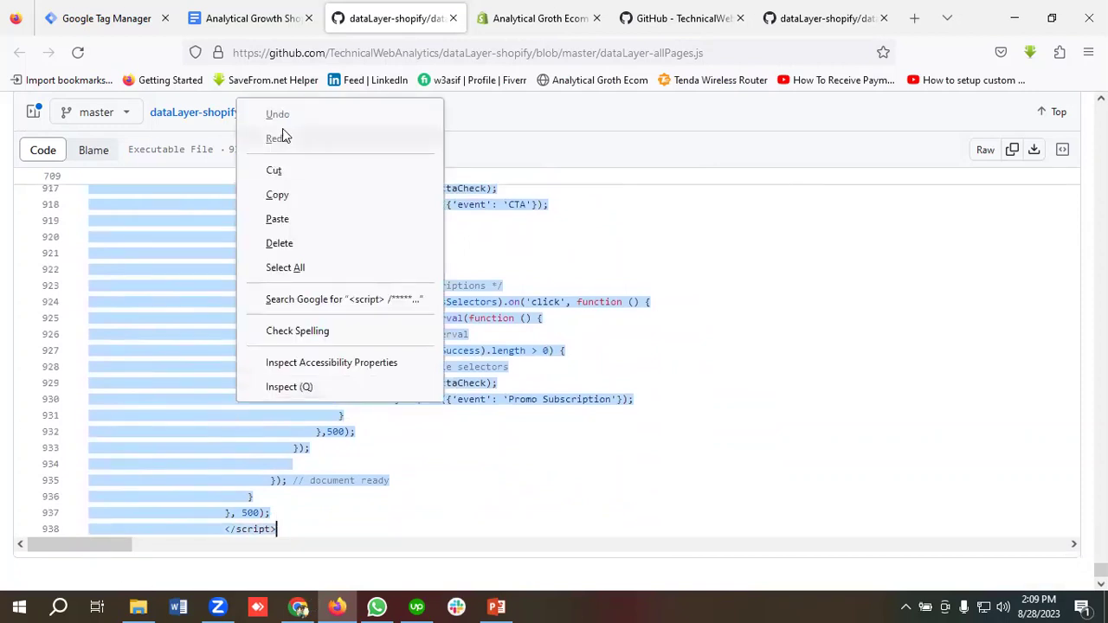
click(286, 196)
Paste the copied GitHub code into the empty dataLayer-allPages.liquid snippet in Shopify and save the file
click(537, 18)
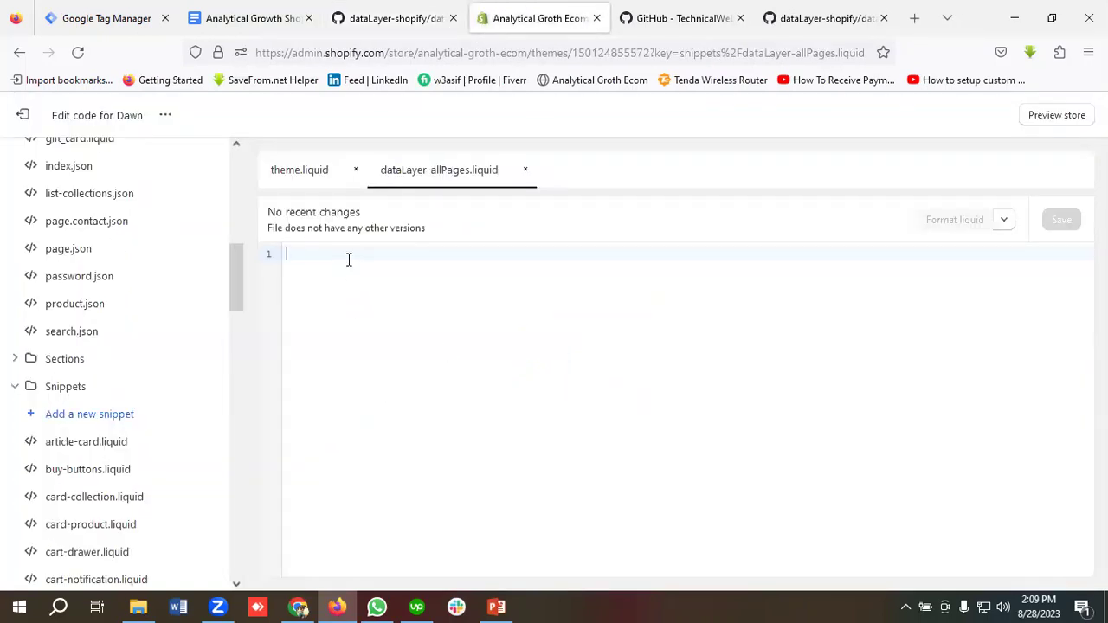
key(ctrl+v)
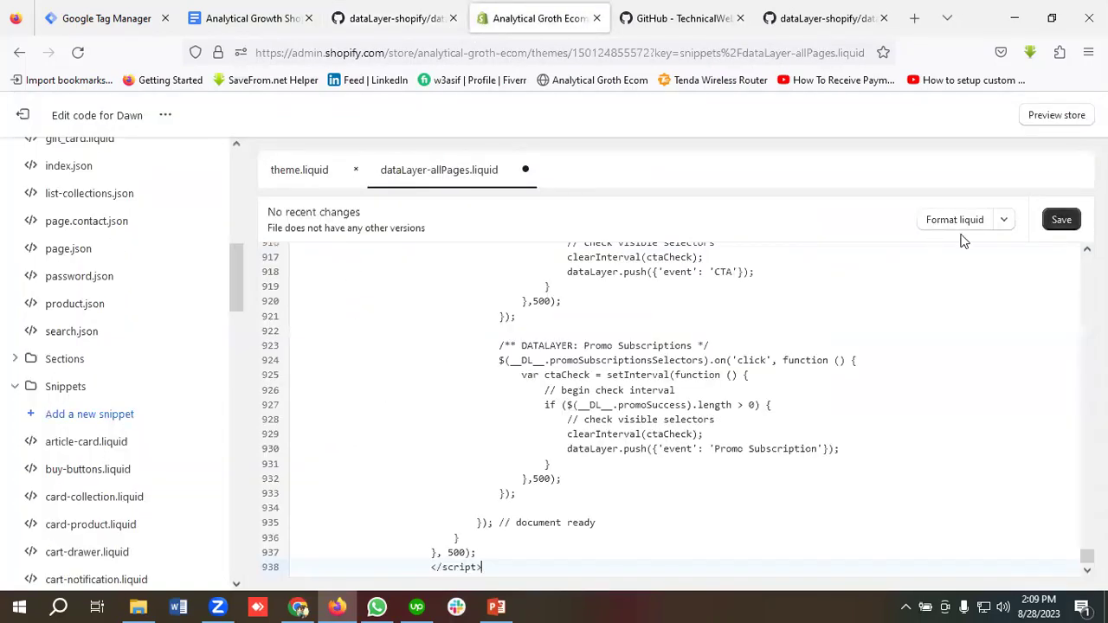
click(1065, 227)
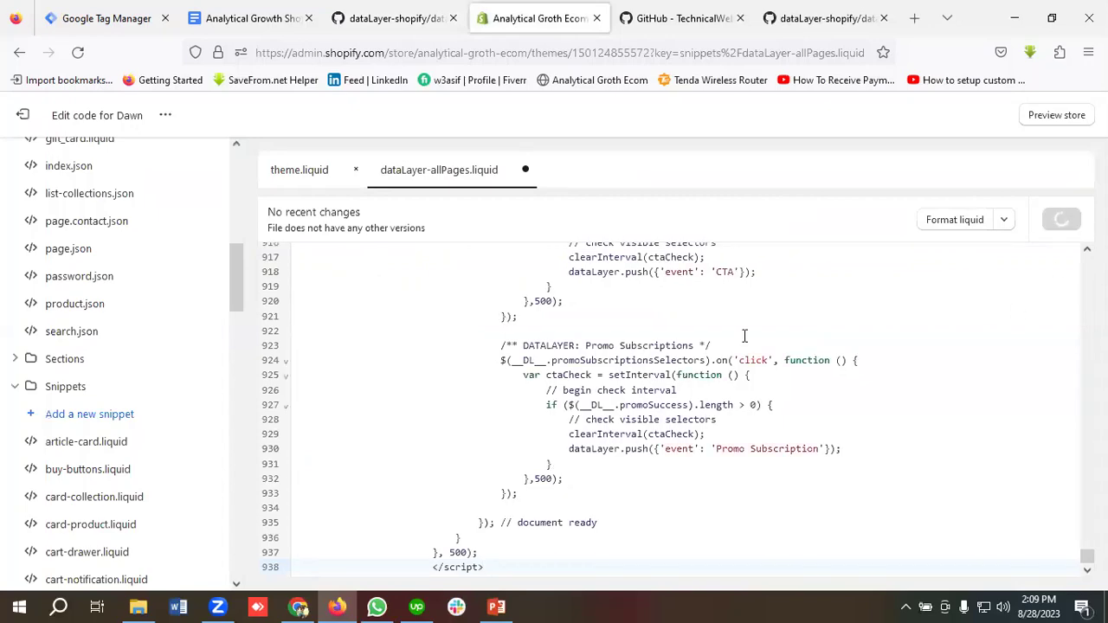
Copy {% include 'dataLayer-allPages' %} from the Analytical Growth Shopify Data Layer document and check its placement instruction in the GitHub README
key(ctrl+2)
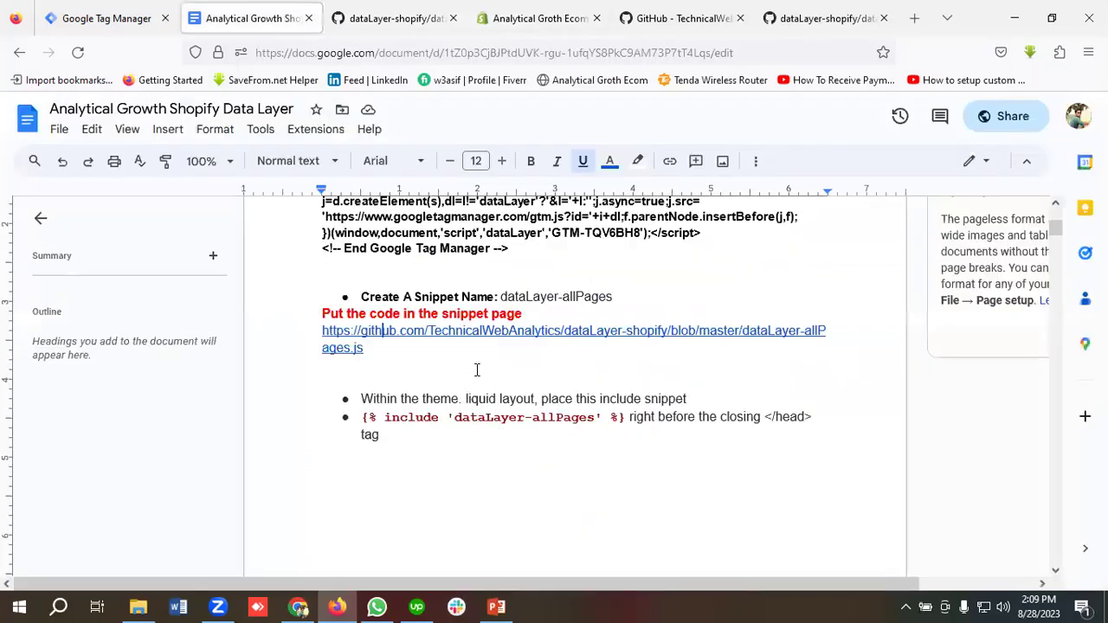
scroll(476, 370, down, 2)
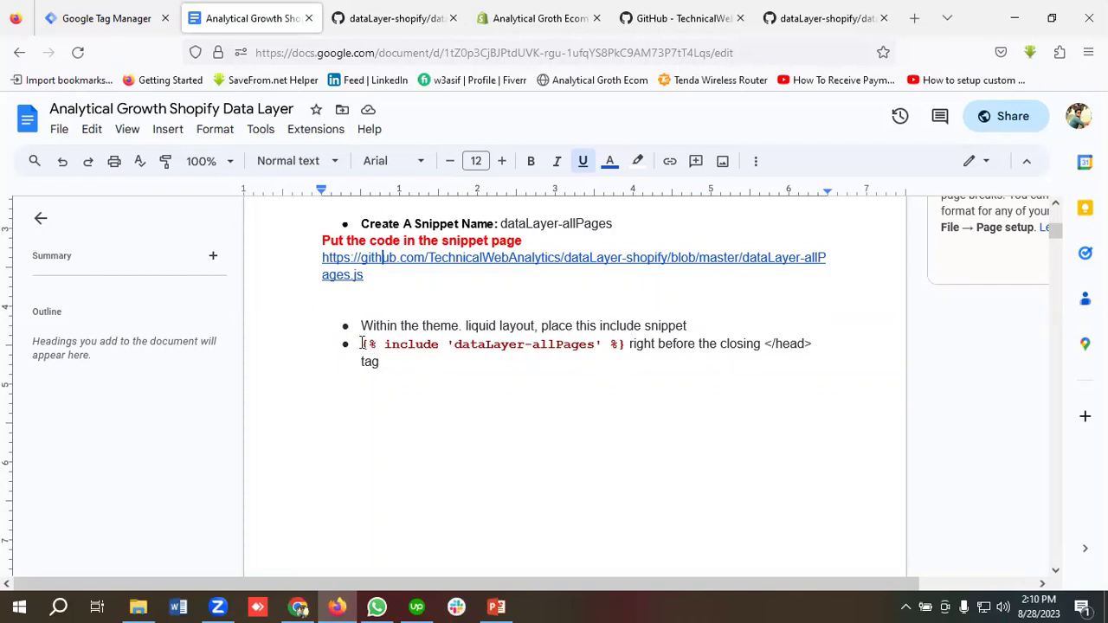
drag(362, 343, 533, 344)
right_click(533, 345)
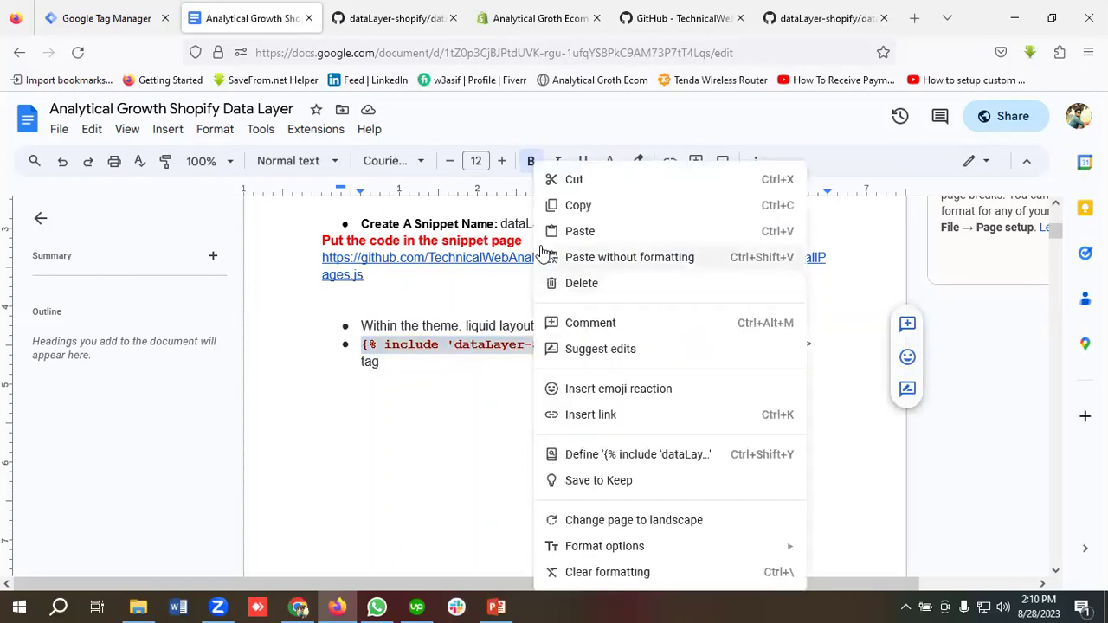
key(ctrl+c)
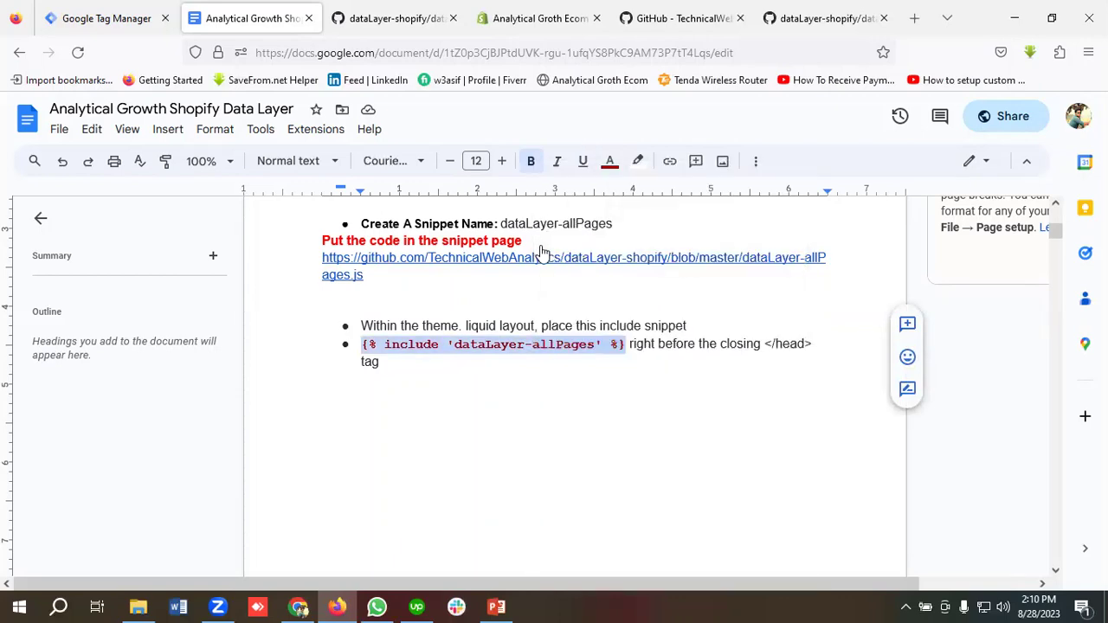
click(671, 10)
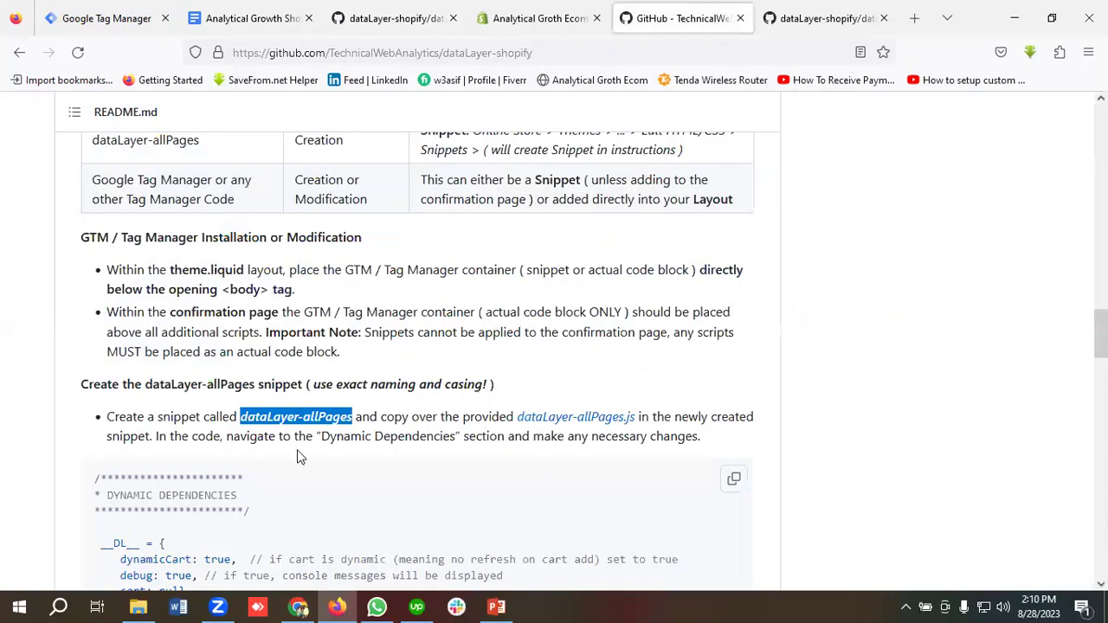
scroll(297, 451, down, 8)
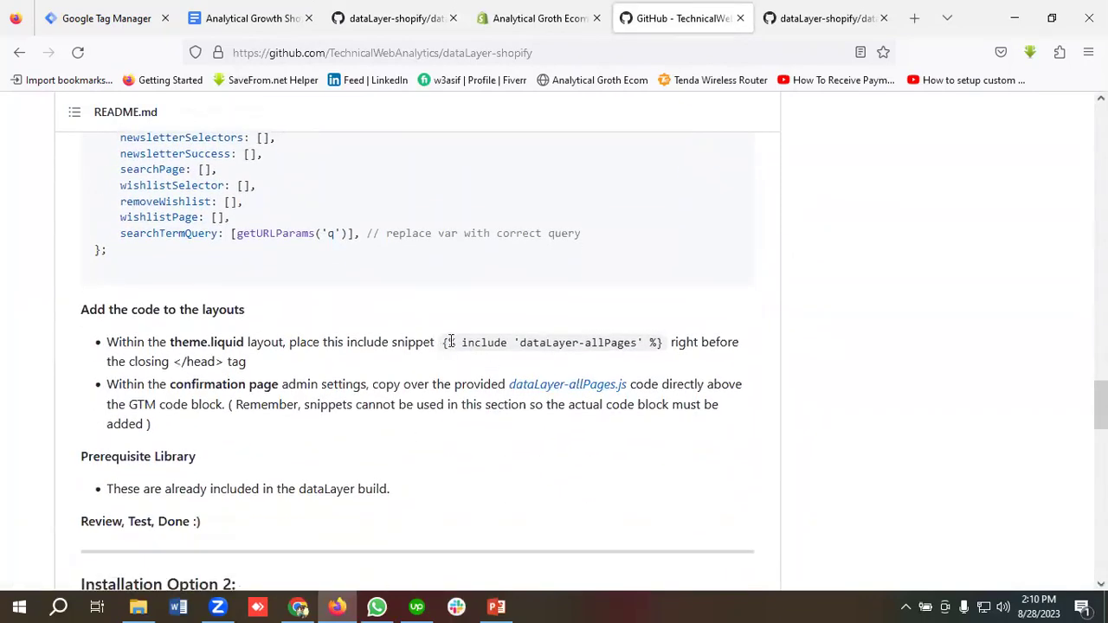
Insert {% include 'dataLayer-allPages' %} on a new line right before the closing </head> tag in theme.liquid and save the file
click(517, 17)
scroll(95, 301, up, 5)
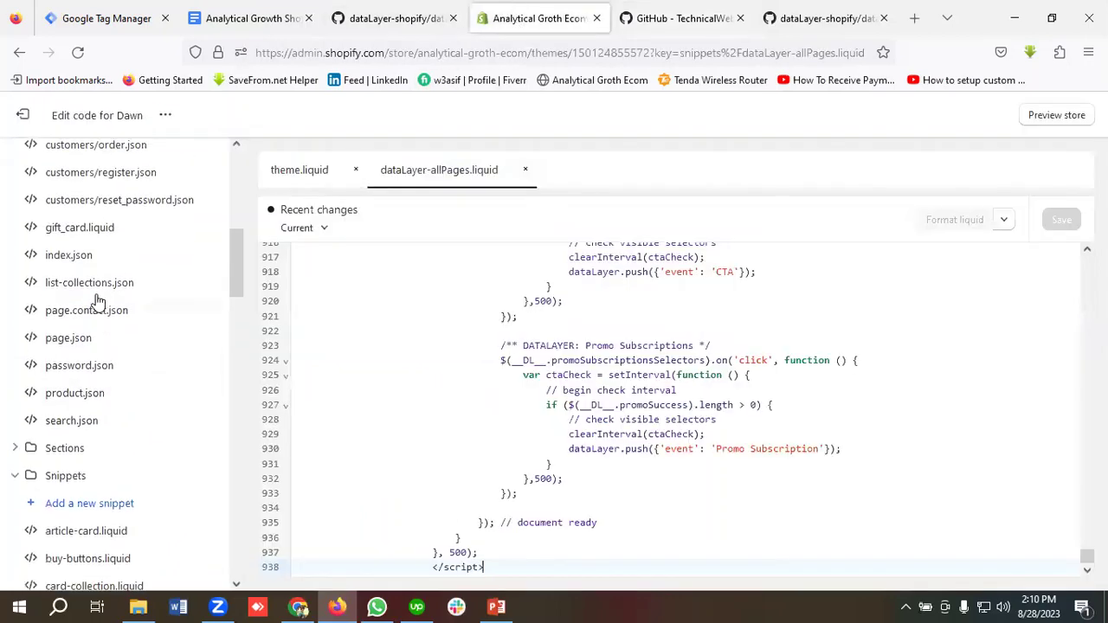
scroll(98, 300, up, 5)
click(281, 171)
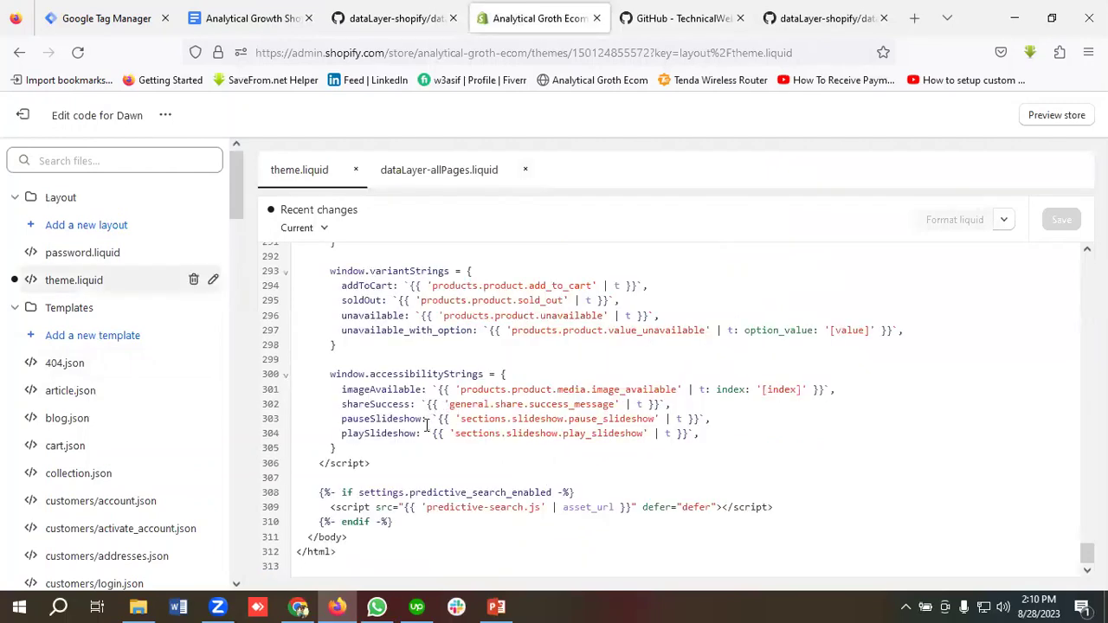
scroll(420, 442, up, 10)
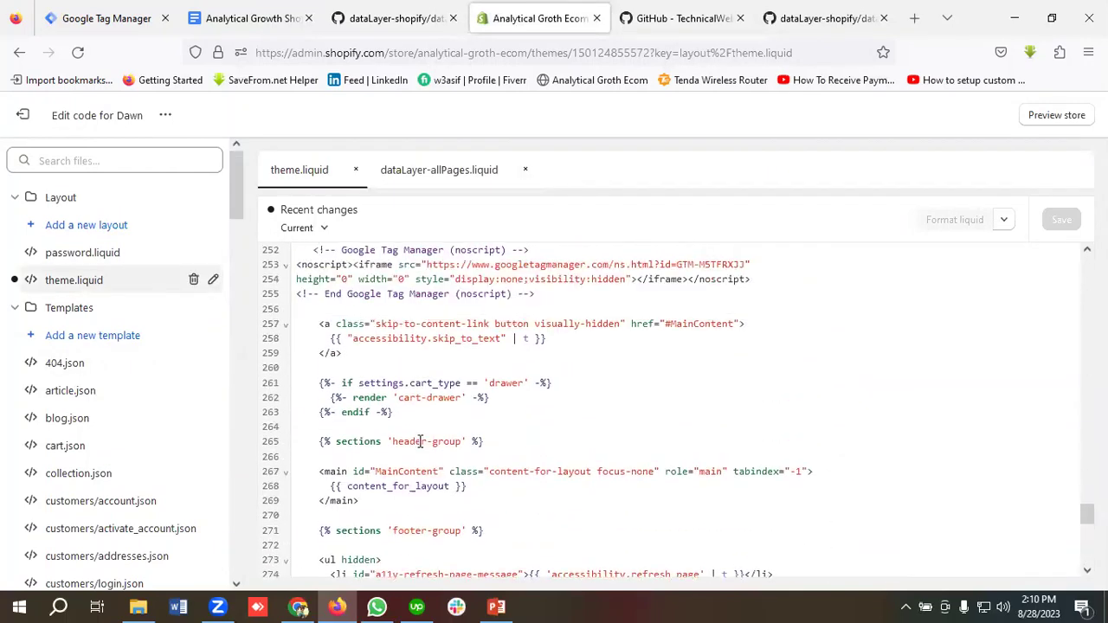
scroll(420, 441, up, 3)
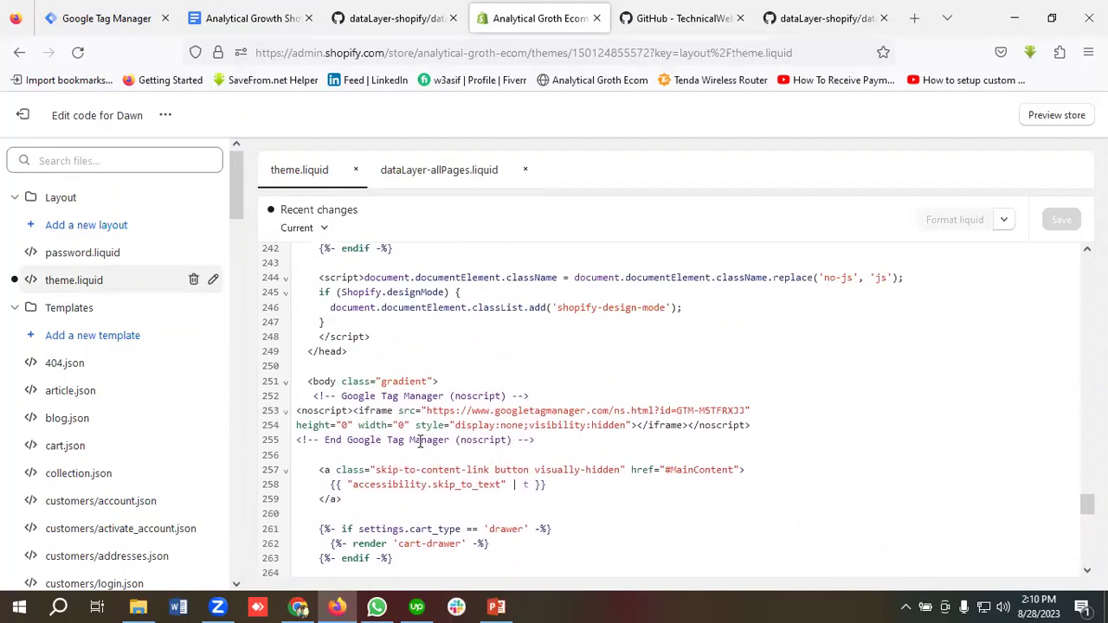
scroll(420, 442, up, 2)
click(394, 410)
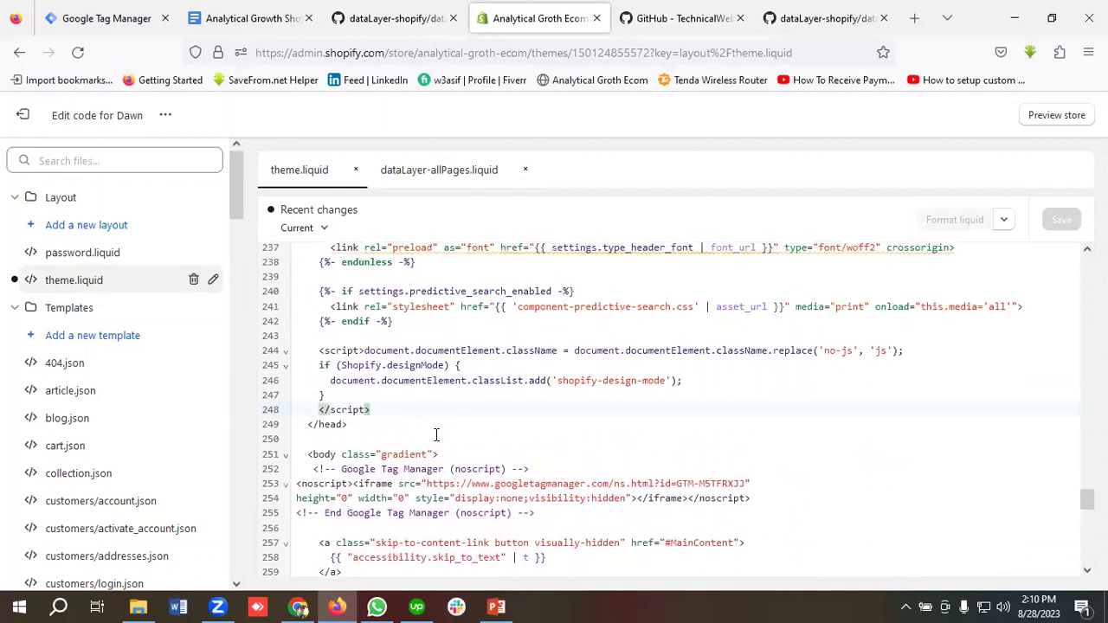
key(Return)
key(ctrl+v)
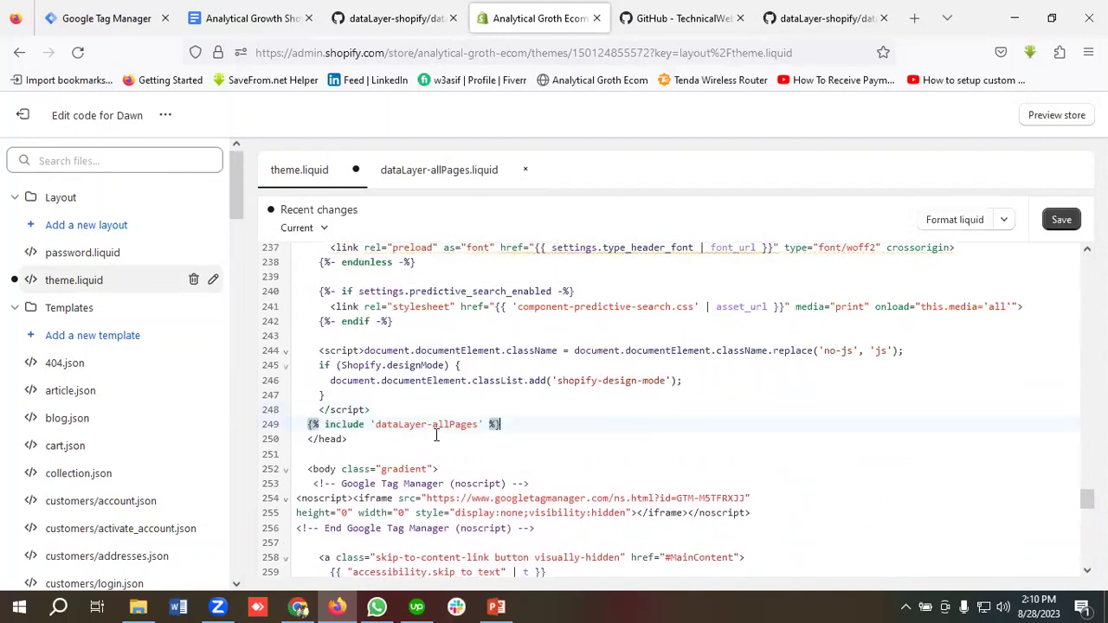
click(1058, 221)
Review the checkout code instructions in the Analytical Growth Shopify Data Layer document, and open the Shopify store's settings
click(241, 18)
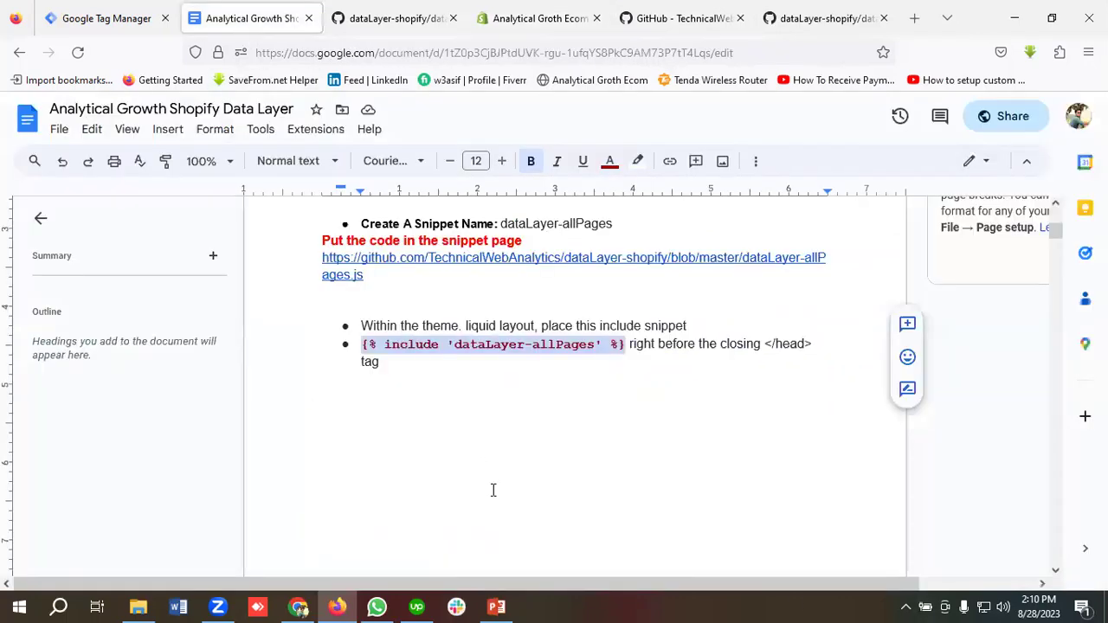
scroll(492, 490, down, 10)
scroll(473, 405, down, 3)
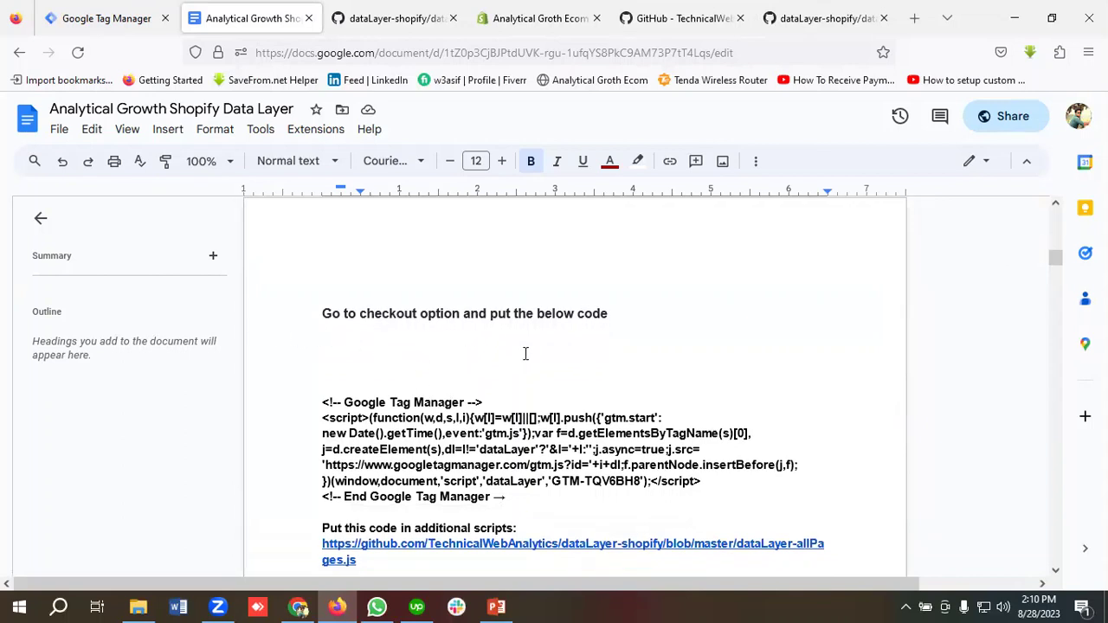
scroll(470, 351, down, 1)
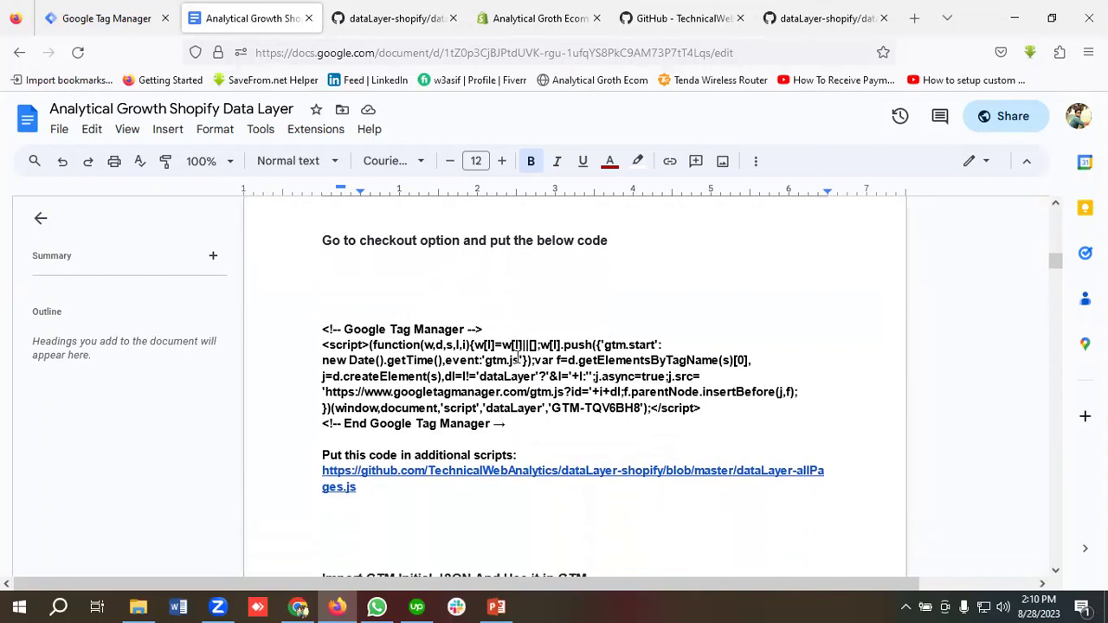
scroll(436, 415, down, 1)
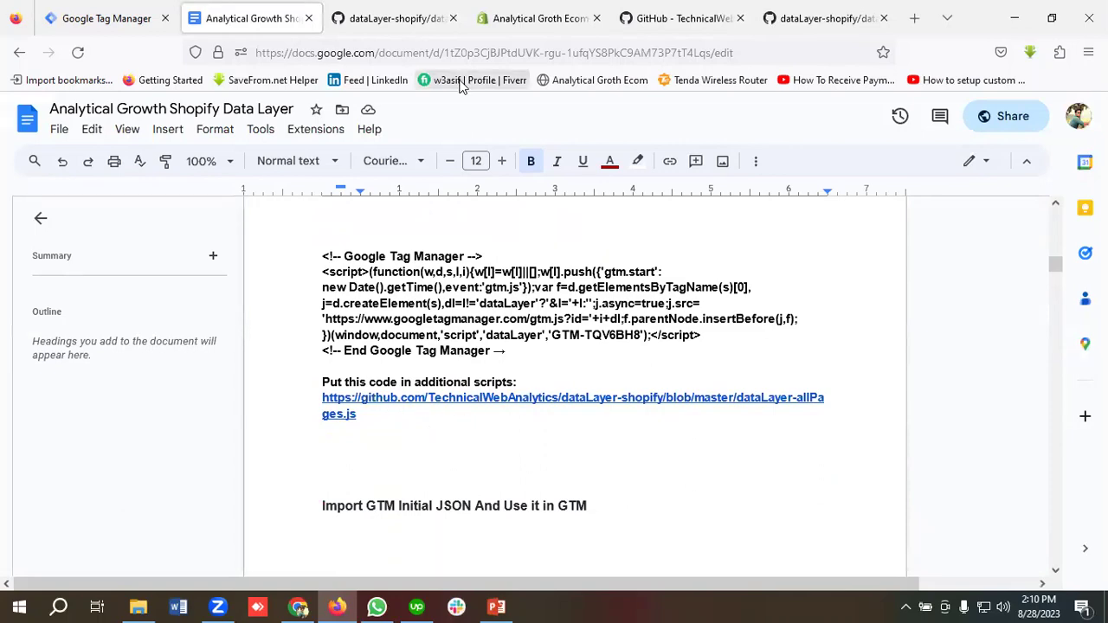
click(538, 18)
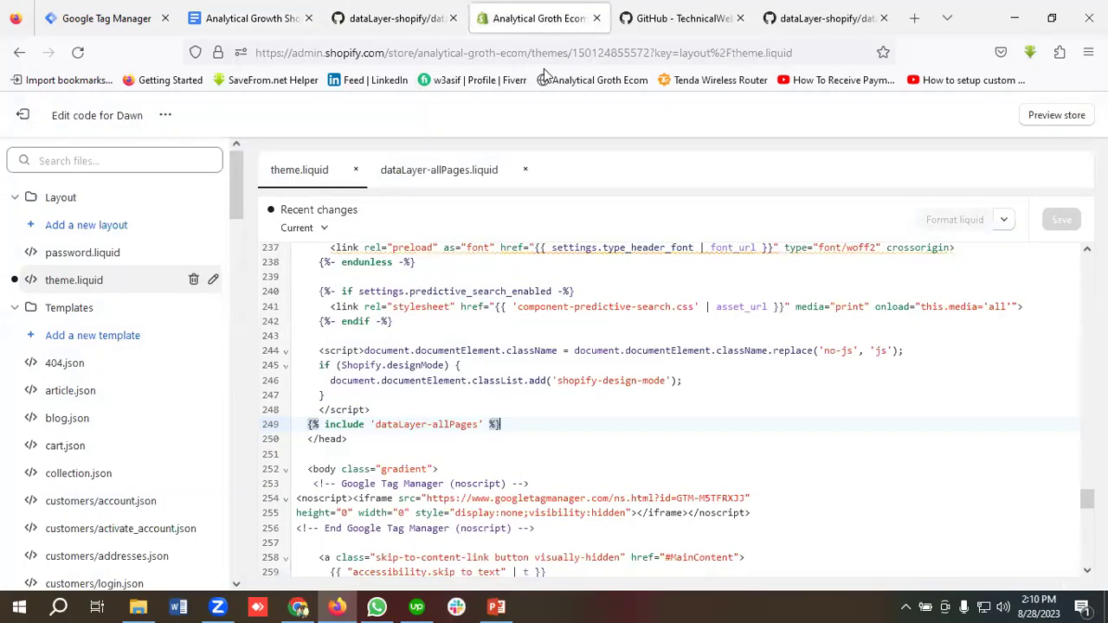
click(48, 118)
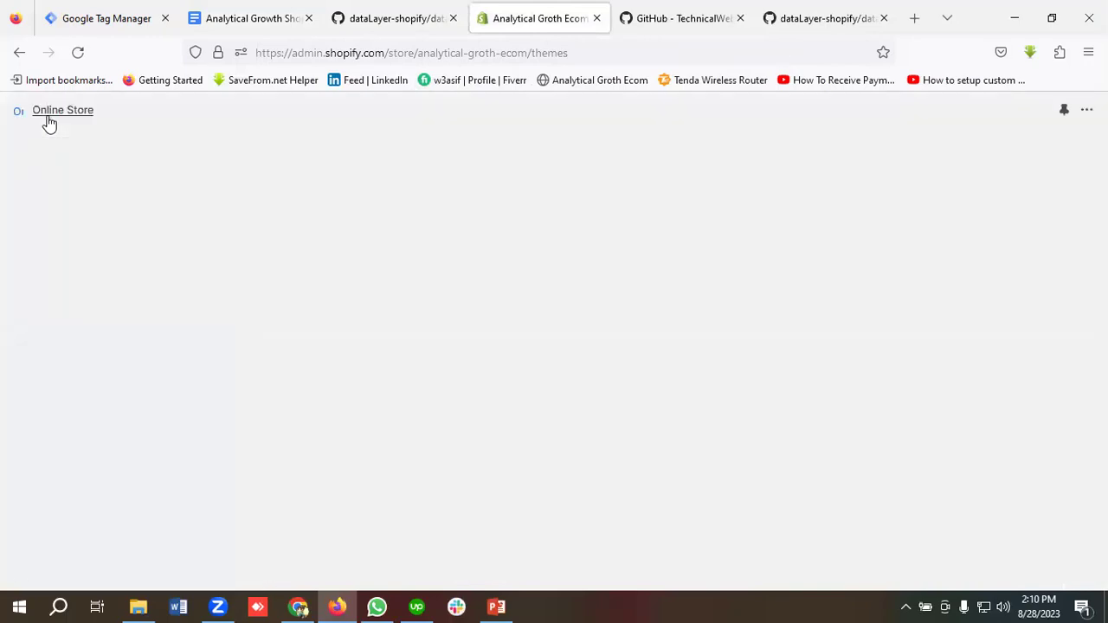
scroll(116, 462, down, 2)
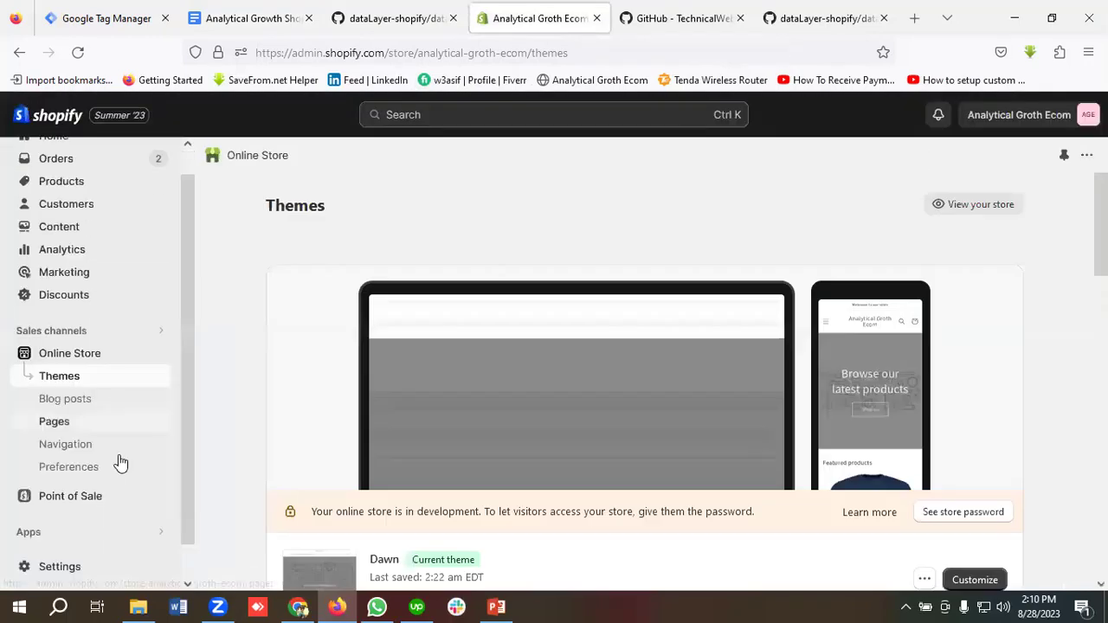
click(76, 568)
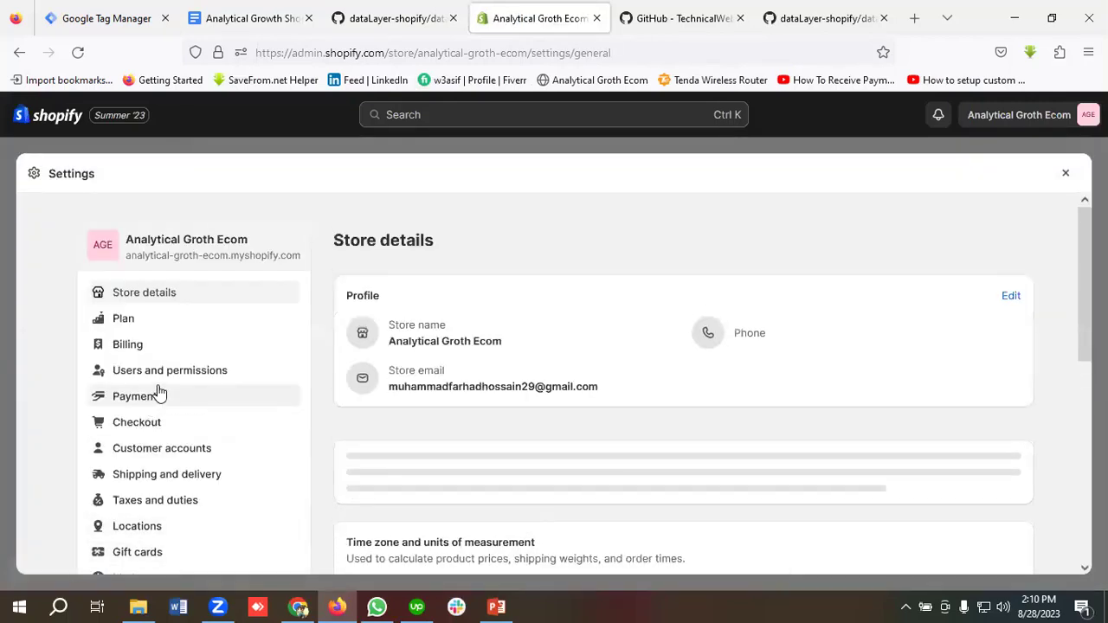
Open the store's Checkout settings and place the cursor in the Order status page's Additional scripts field
click(152, 430)
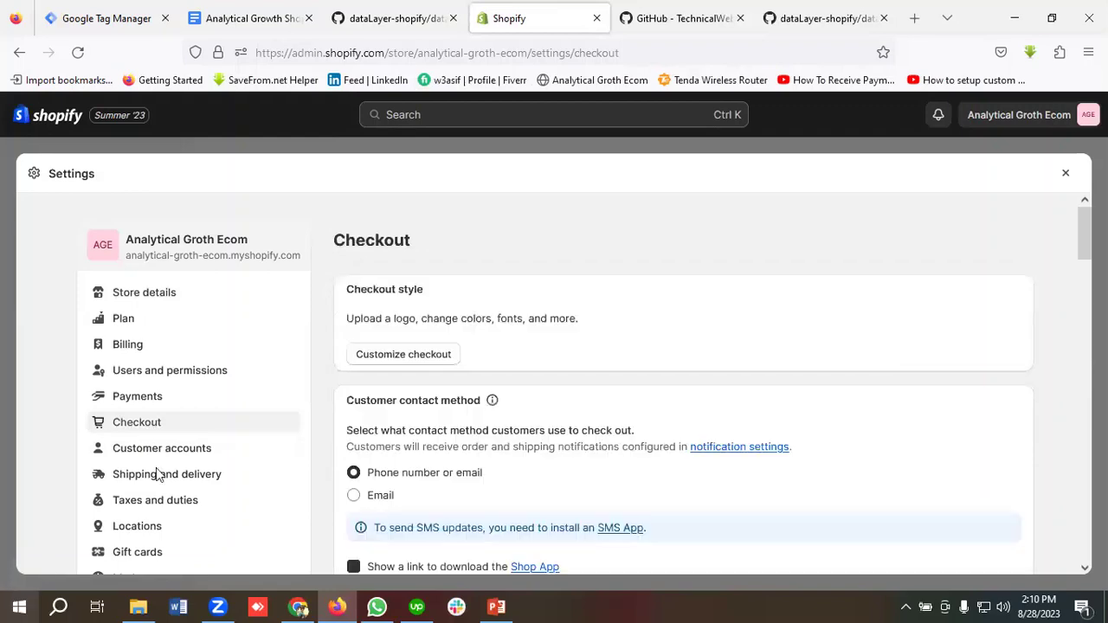
scroll(520, 433, down, 4)
scroll(546, 435, down, 10)
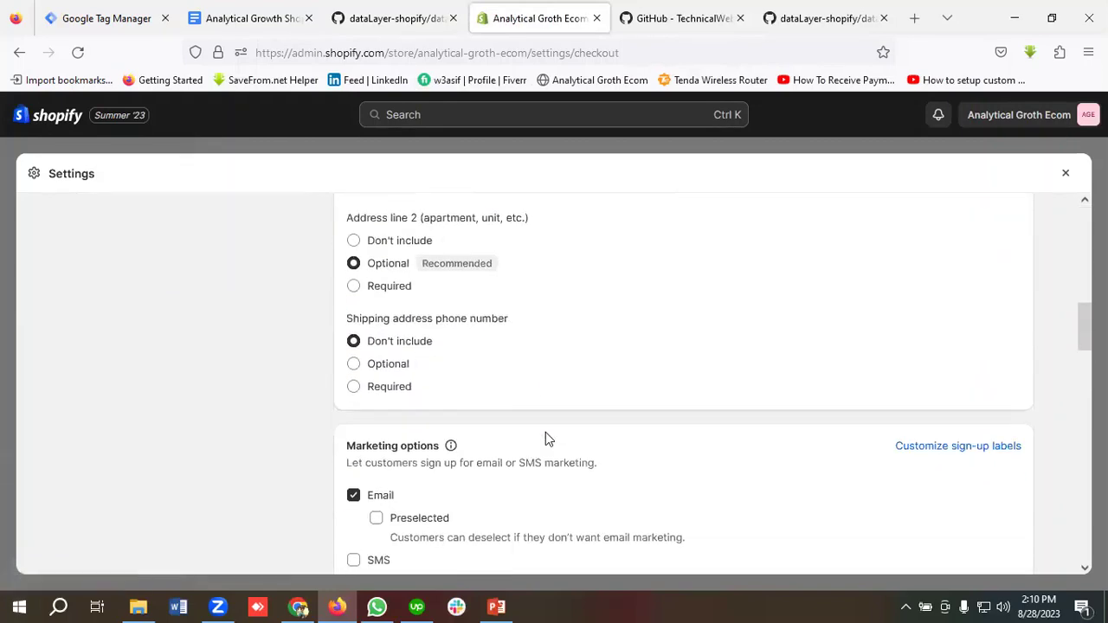
scroll(547, 440, down, 5)
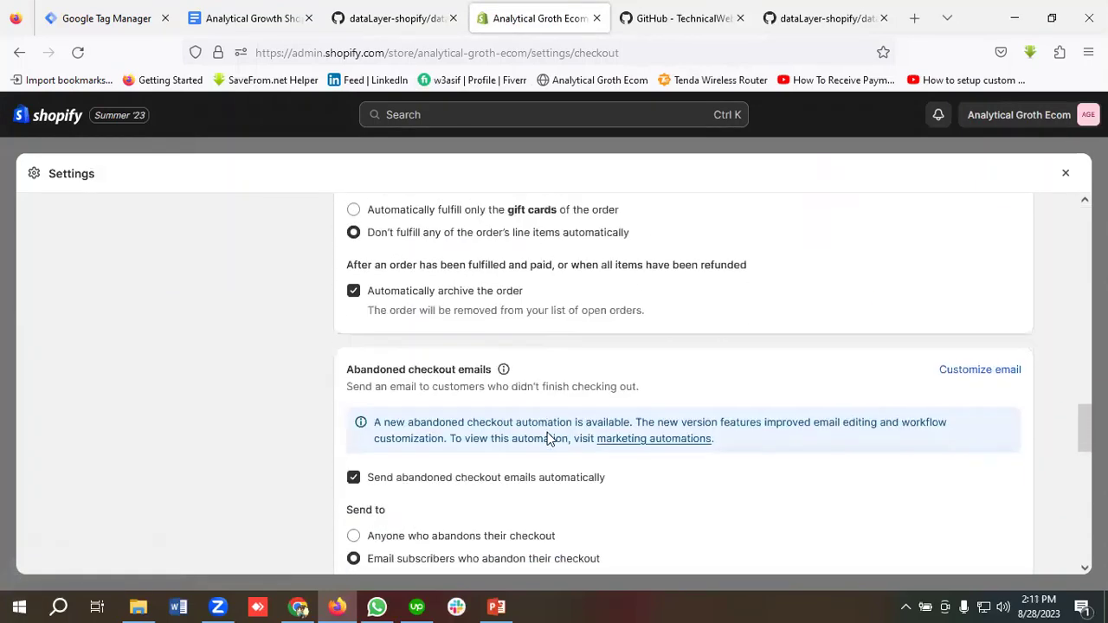
scroll(547, 437, down, 4)
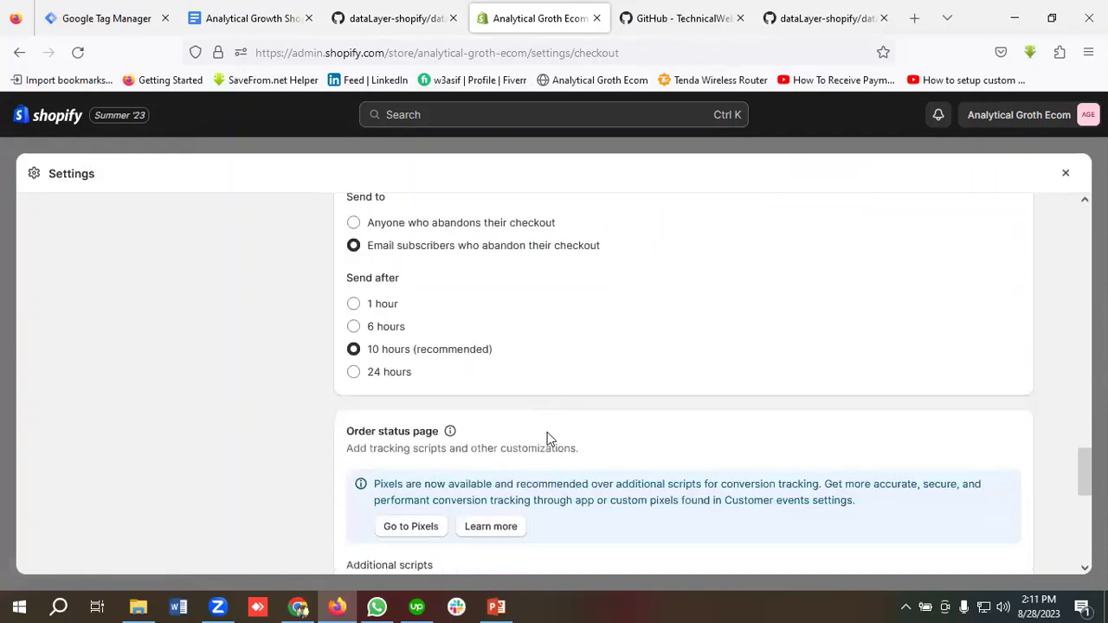
click(440, 367)
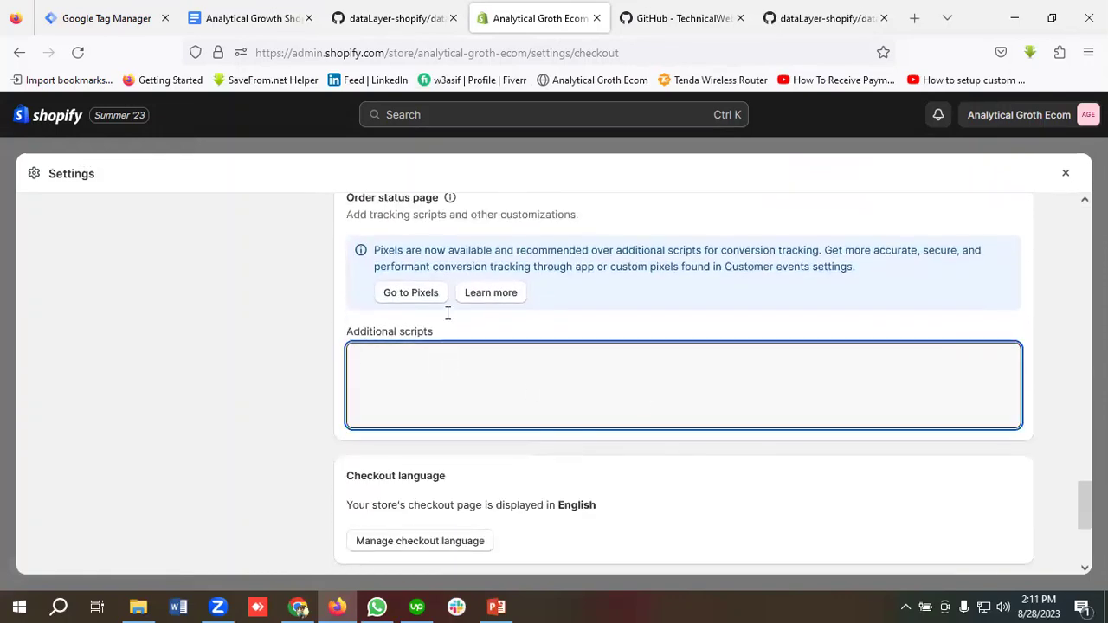
Copy the <head> container snippet from the Install Google Tag Manager dialog in Google Tag Manager
click(104, 19)
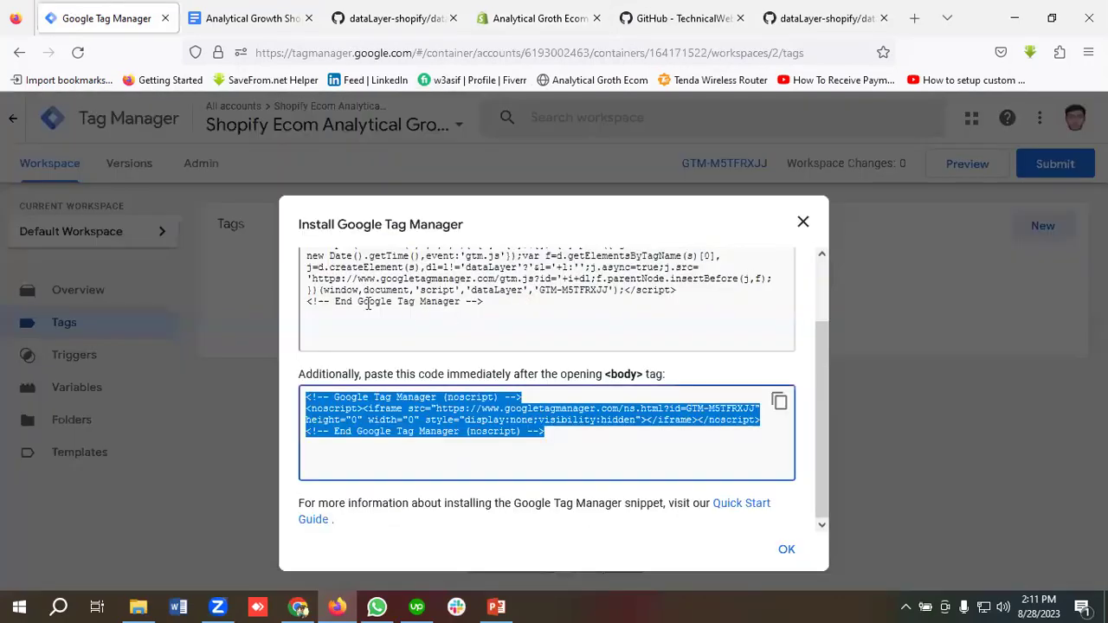
click(409, 315)
click(587, 290)
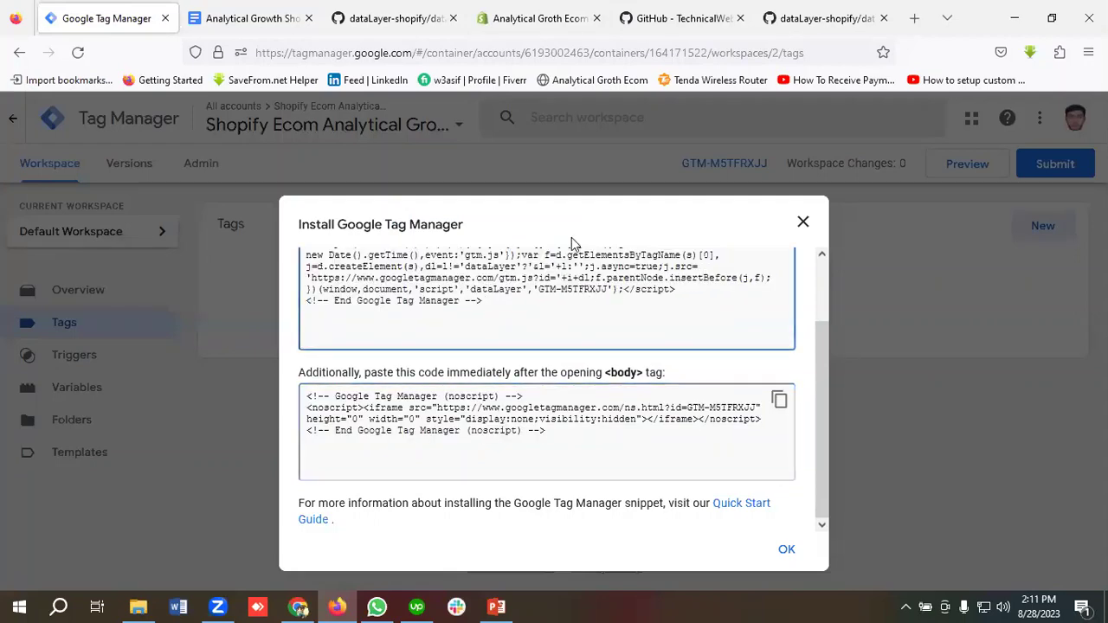
scroll(571, 235, up, 2)
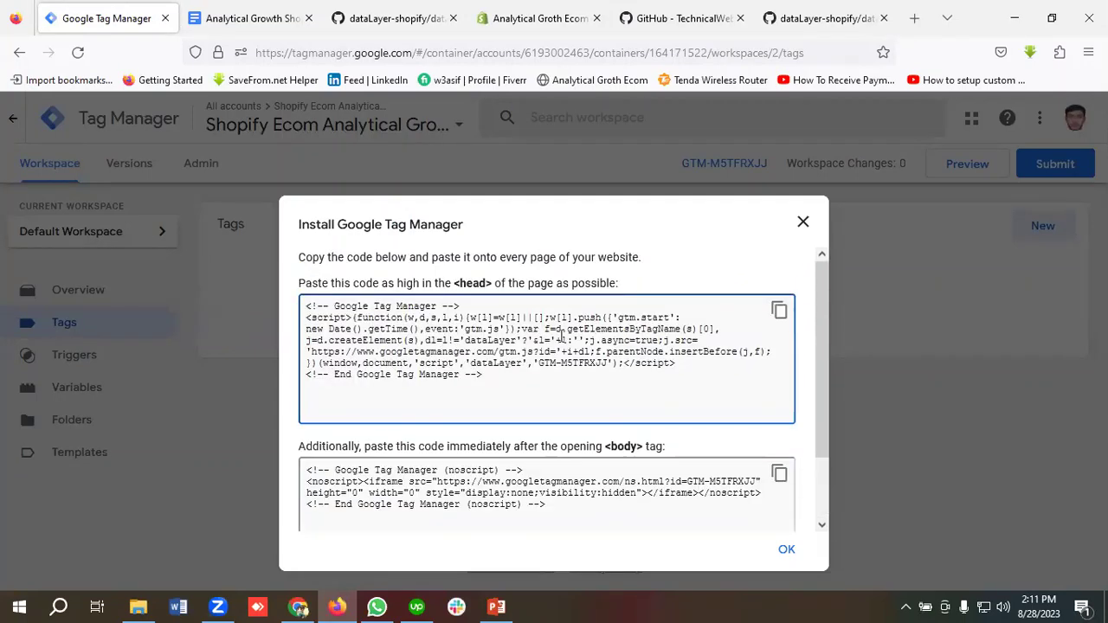
click(779, 312)
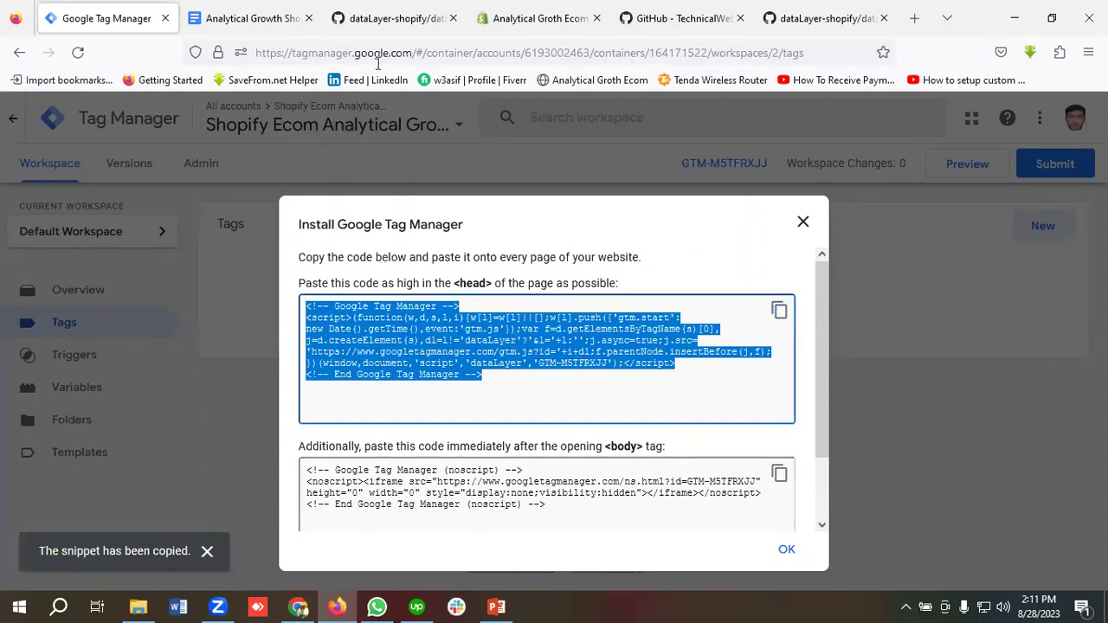
Paste the Google Tag Manager snippet into Additional scripts in Shopify's Checkout settings and add blank lines after it
click(537, 19)
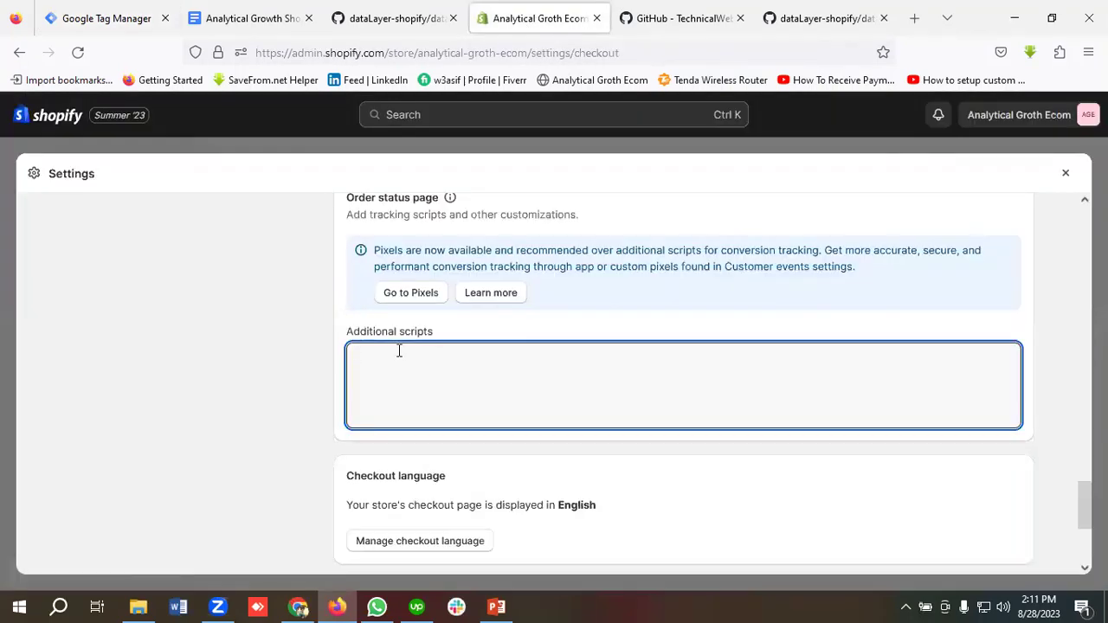
key(ctrl+v)
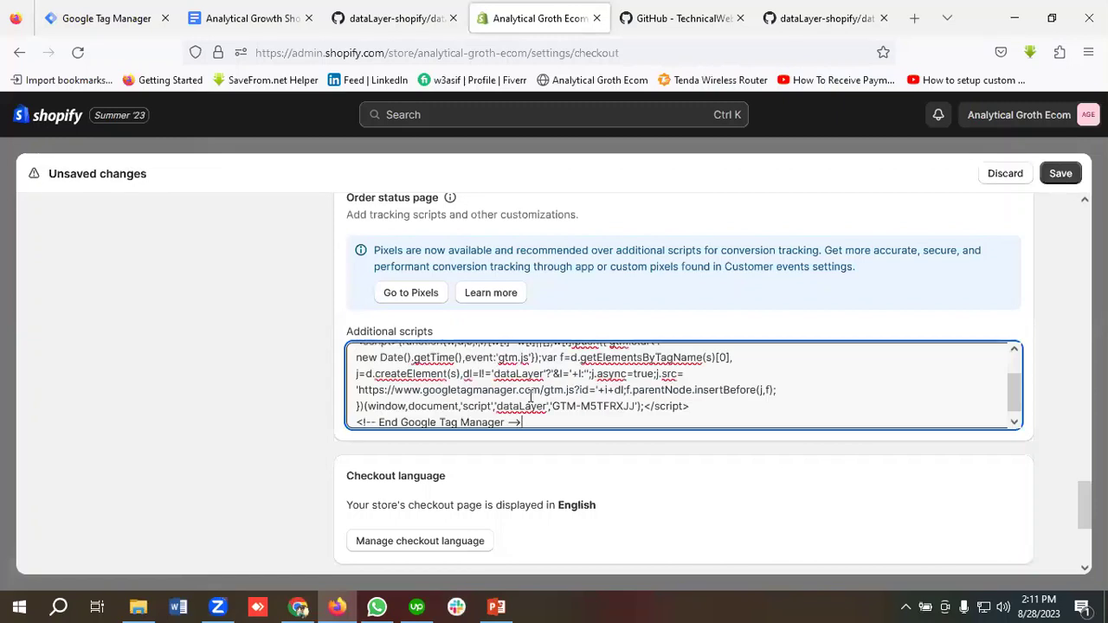
key(Return)
key(Return)
key(Return)
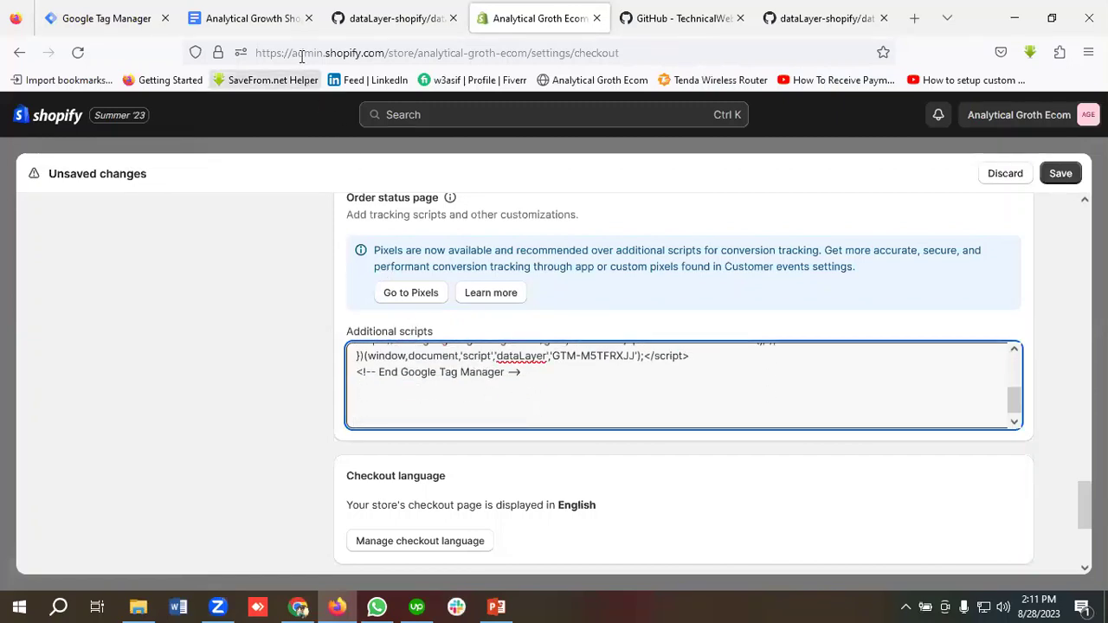
Open the dataLayer-allPages.js GitHub link from the Analytical Growth Shopify Data Layer document and copy the file's entire script
click(247, 18)
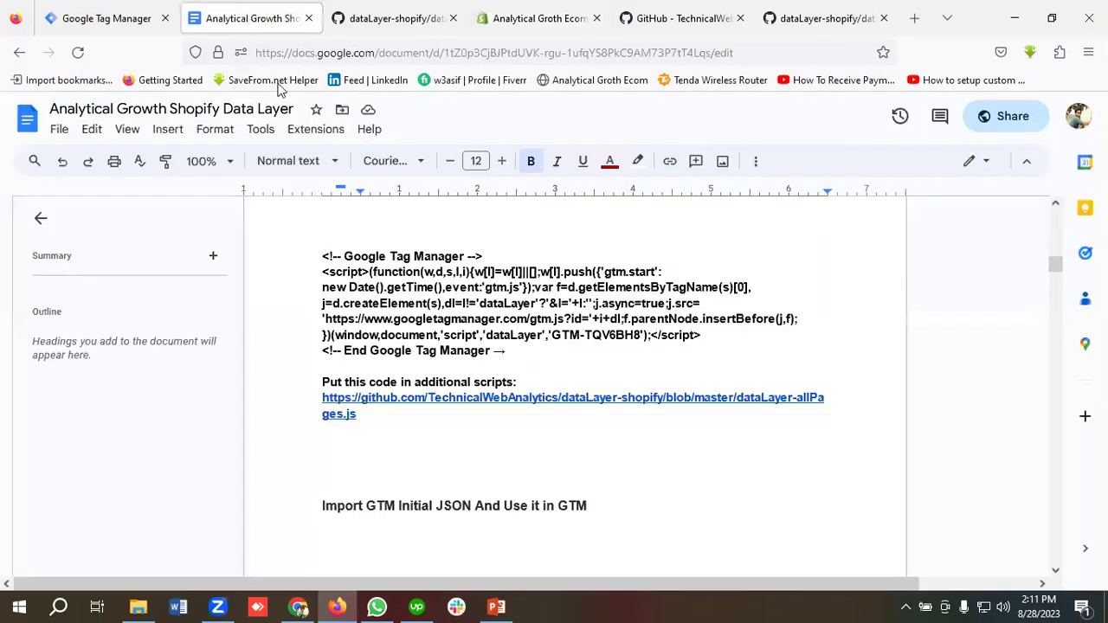
click(392, 397)
click(405, 438)
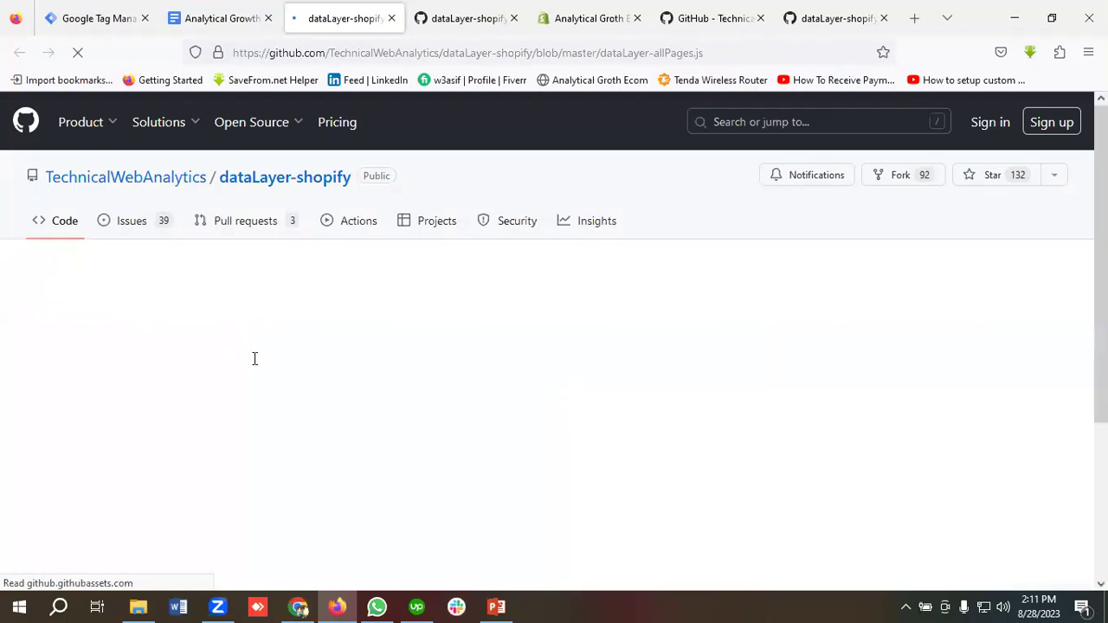
scroll(80, 365, down, 1)
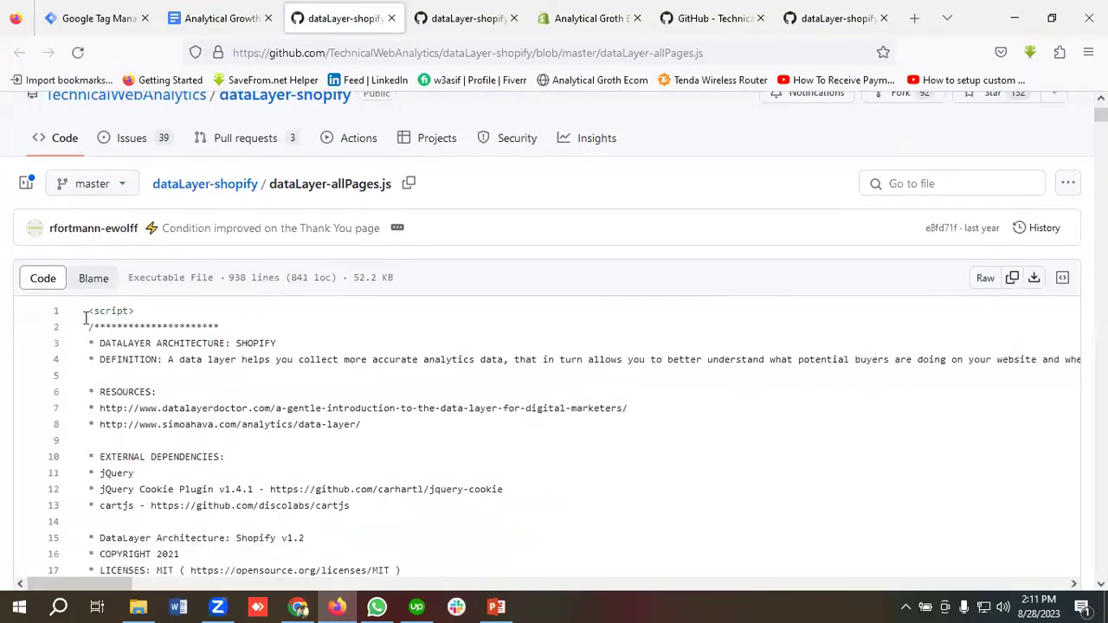
drag(173, 381, 235, 502)
click(231, 489)
drag(89, 309, 243, 581)
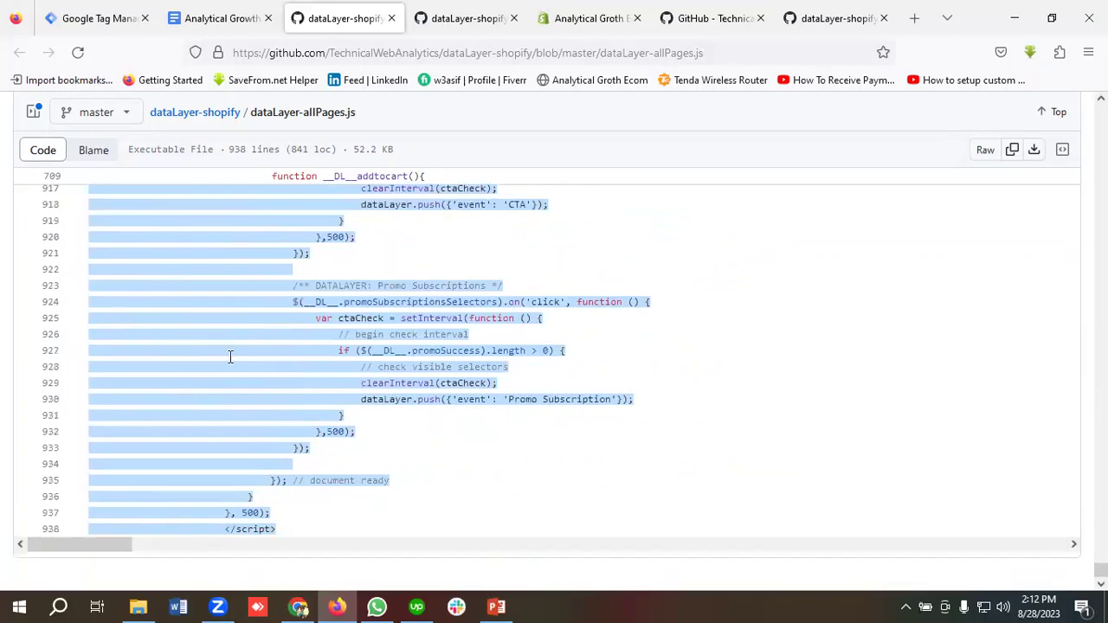
right_click(257, 125)
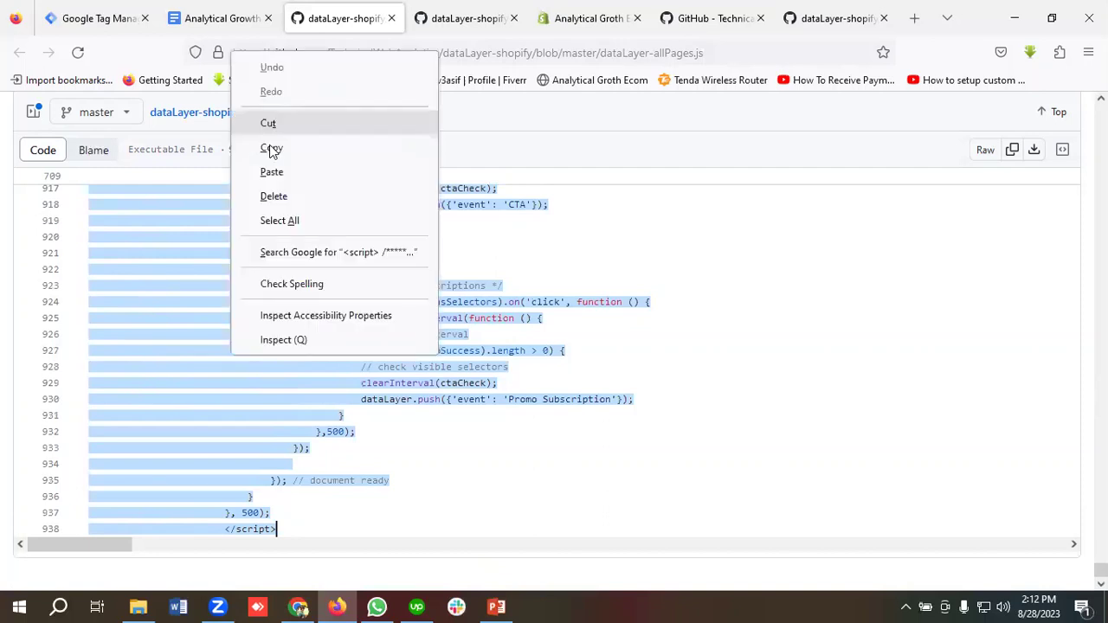
click(271, 149)
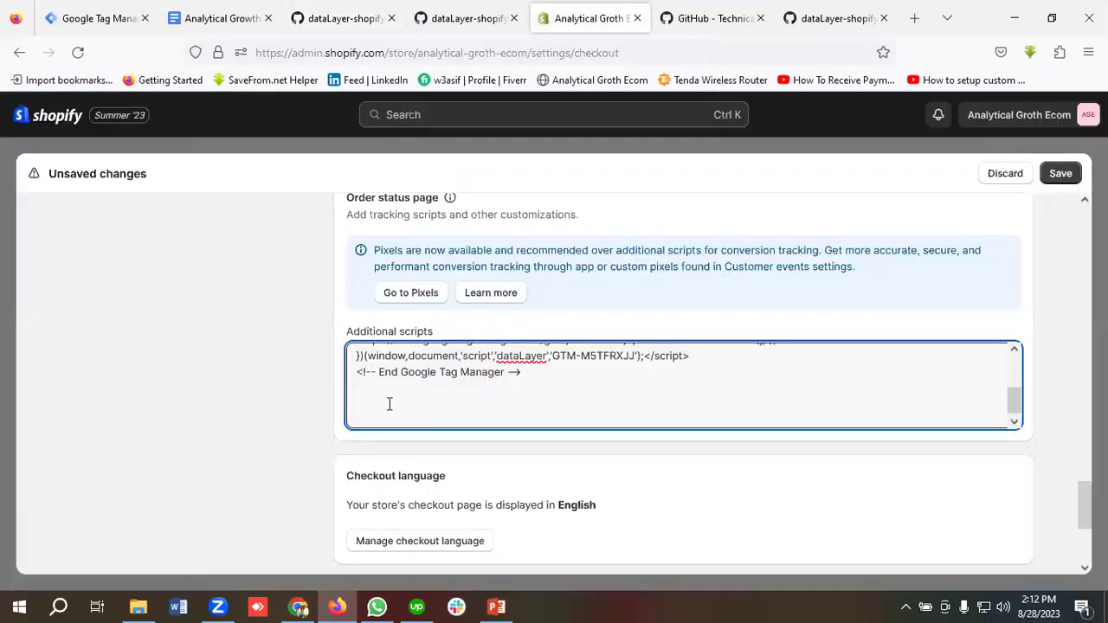
Paste the dataLayer-allPages.js code below the Google Tag Manager snippet in Shopify's Additional scripts, save, and close the settings
key(ctrl+v)
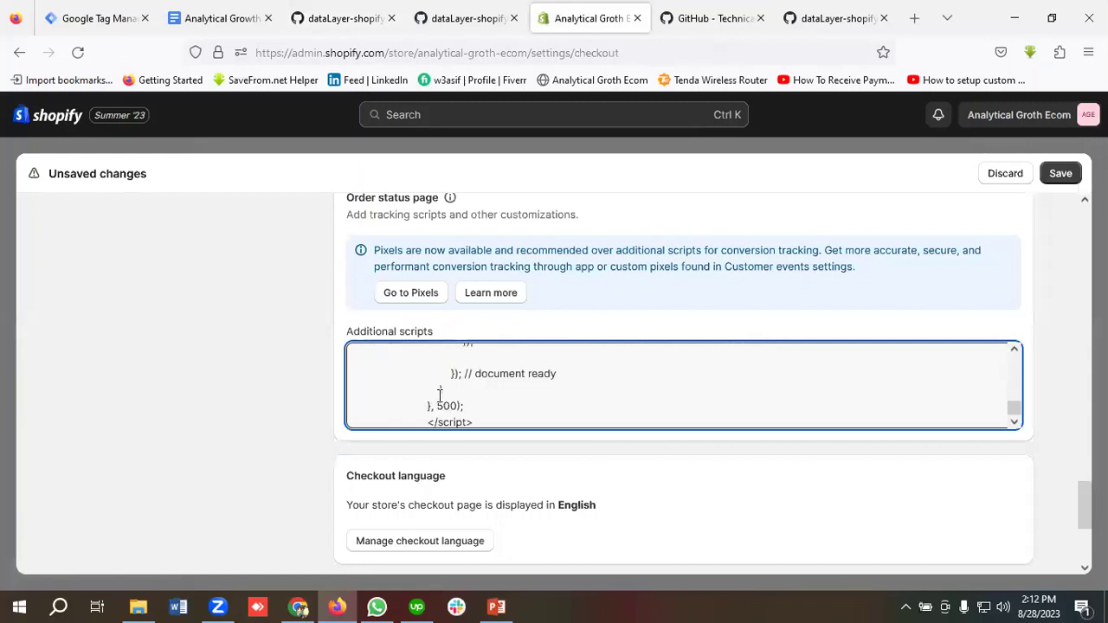
click(1061, 173)
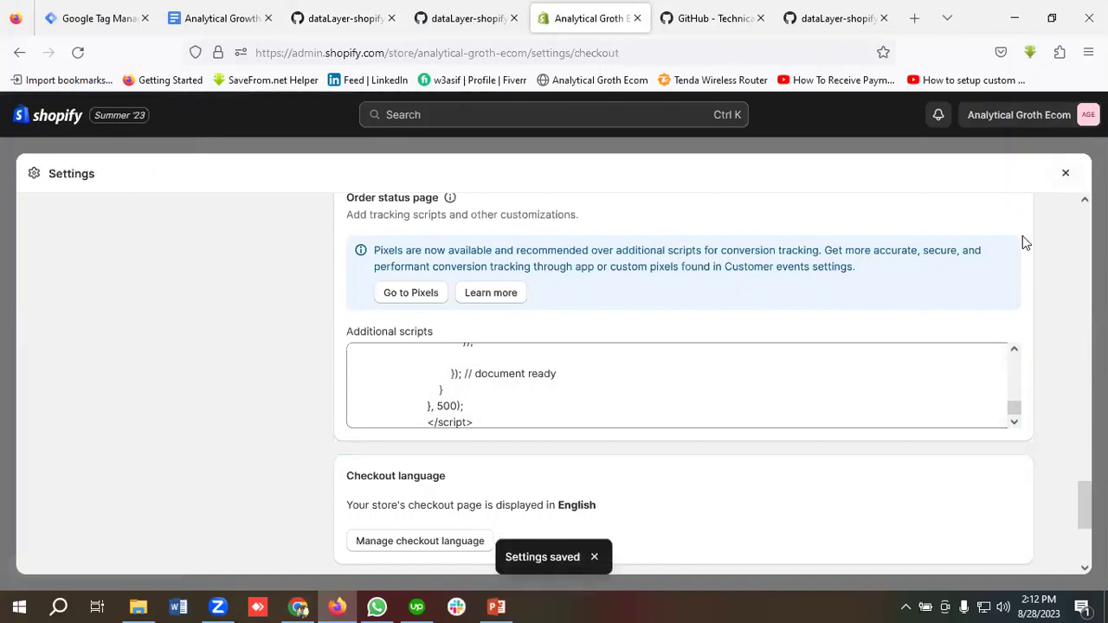
click(1068, 176)
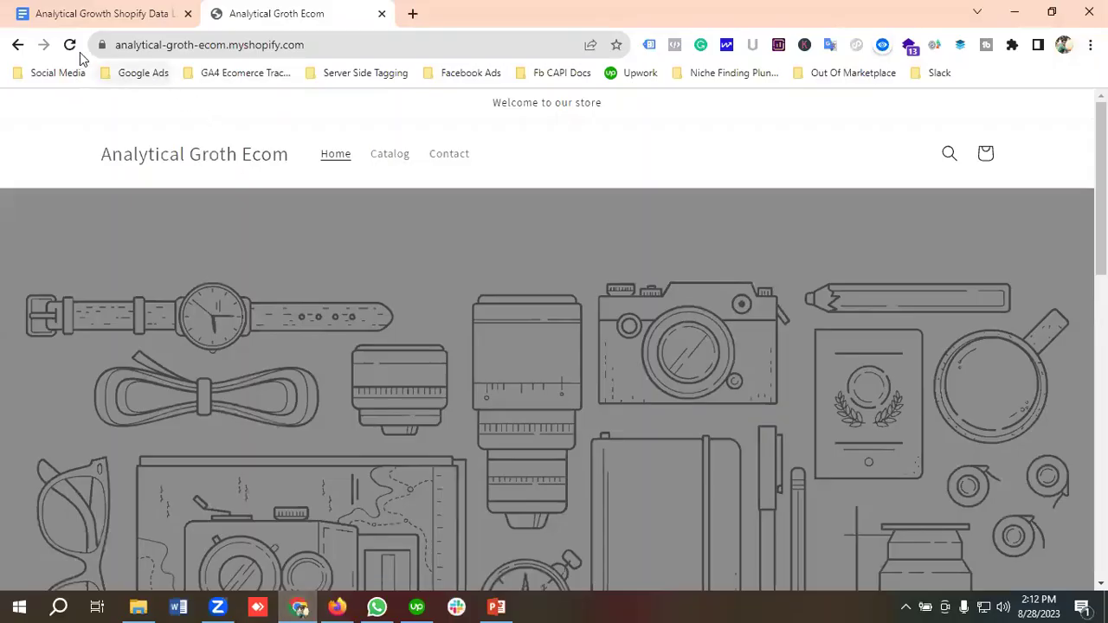
Reload the storefront in Chrome, open the T Shirt product, set the quantity to 2, and add it to the cart
click(71, 45)
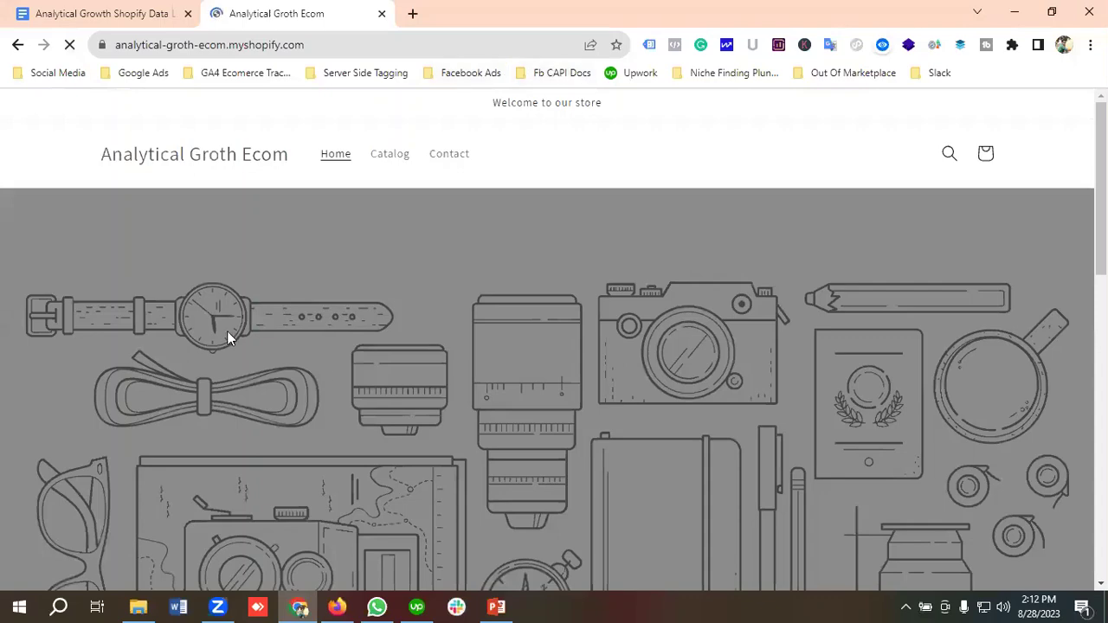
scroll(267, 290, down, 5)
scroll(198, 352, down, 3)
scroll(220, 317, up, 2)
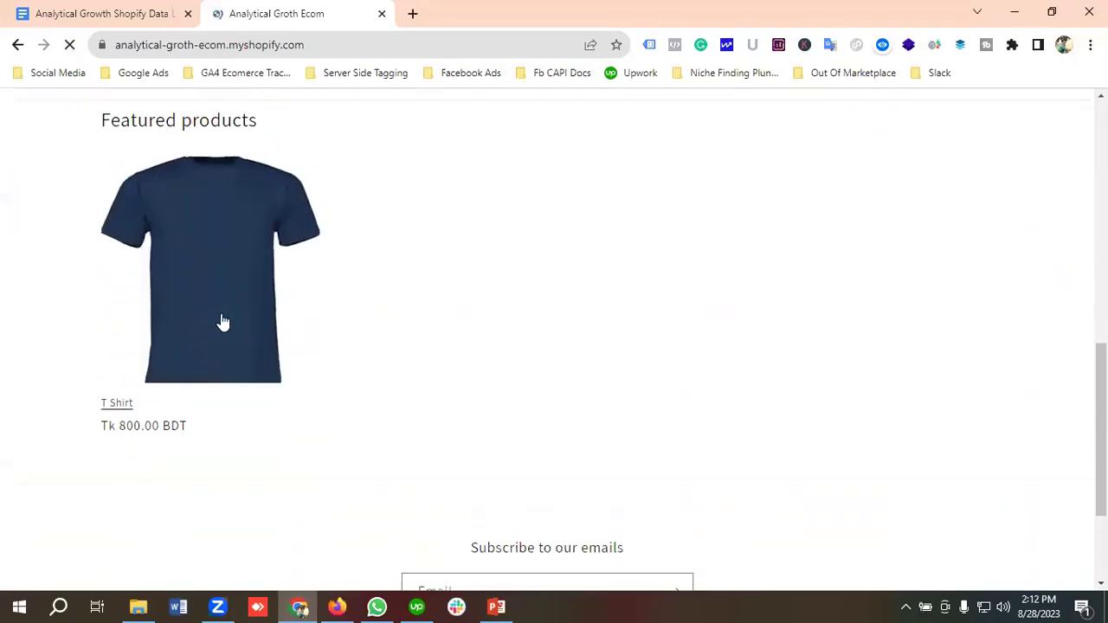
click(201, 365)
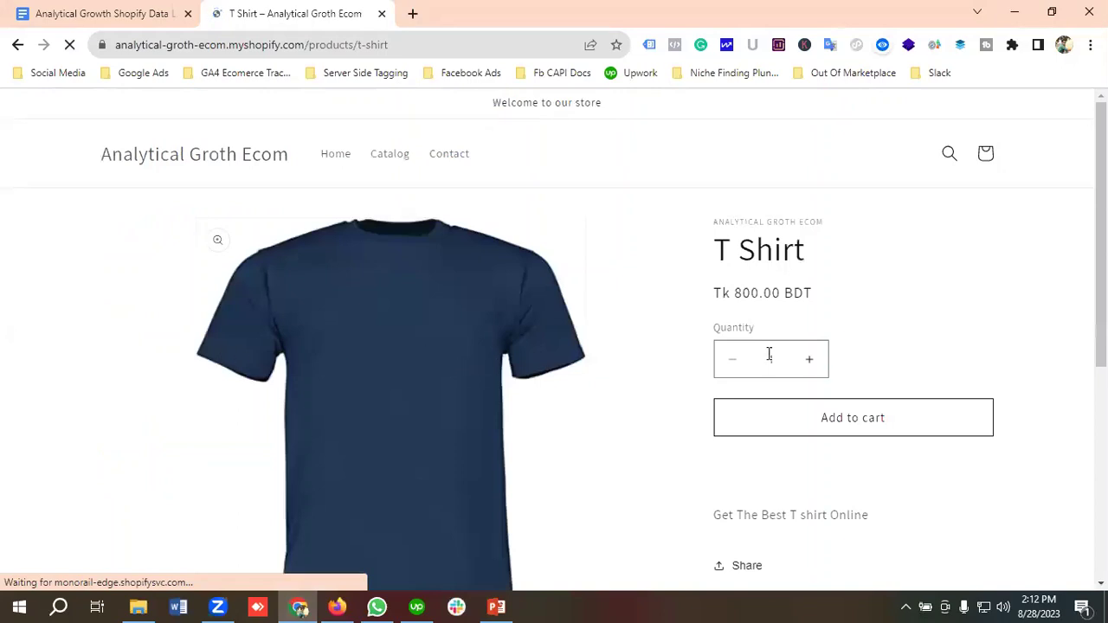
click(808, 362)
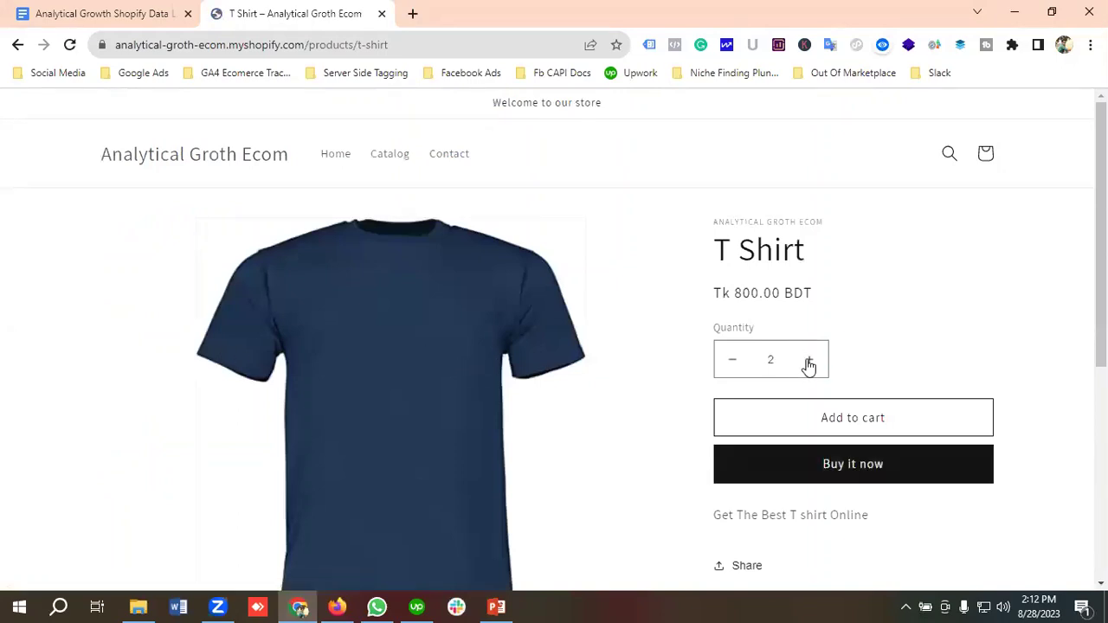
click(829, 419)
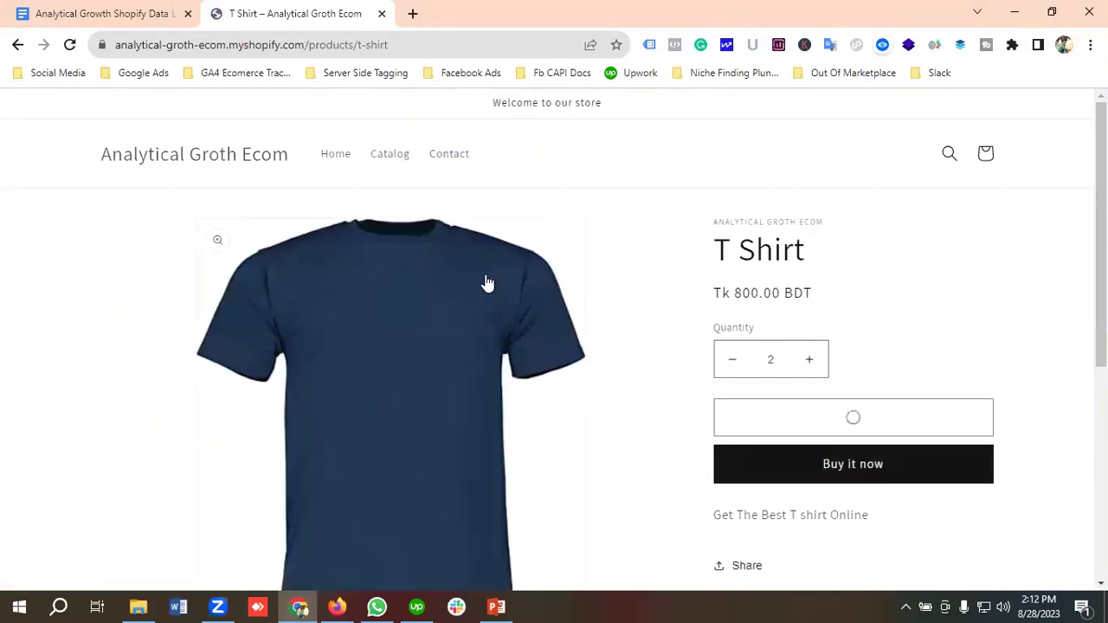
Examine the T Shirt page's data layer events in Simple Data Layer Viewer, and try viewing them in datalayer checker
click(959, 47)
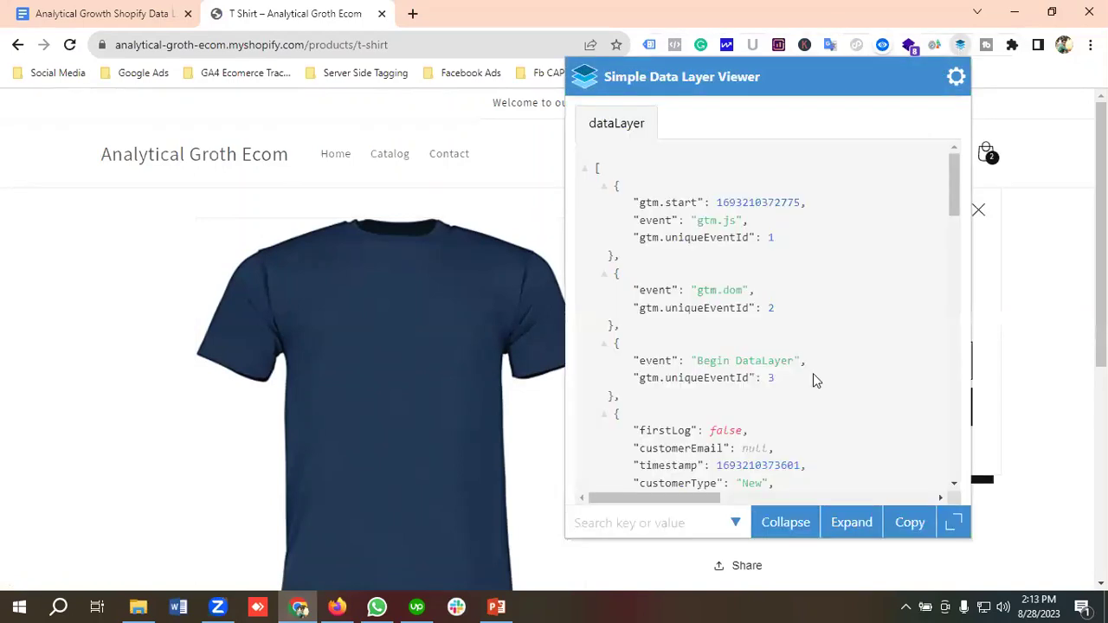
scroll(752, 327, down, 4)
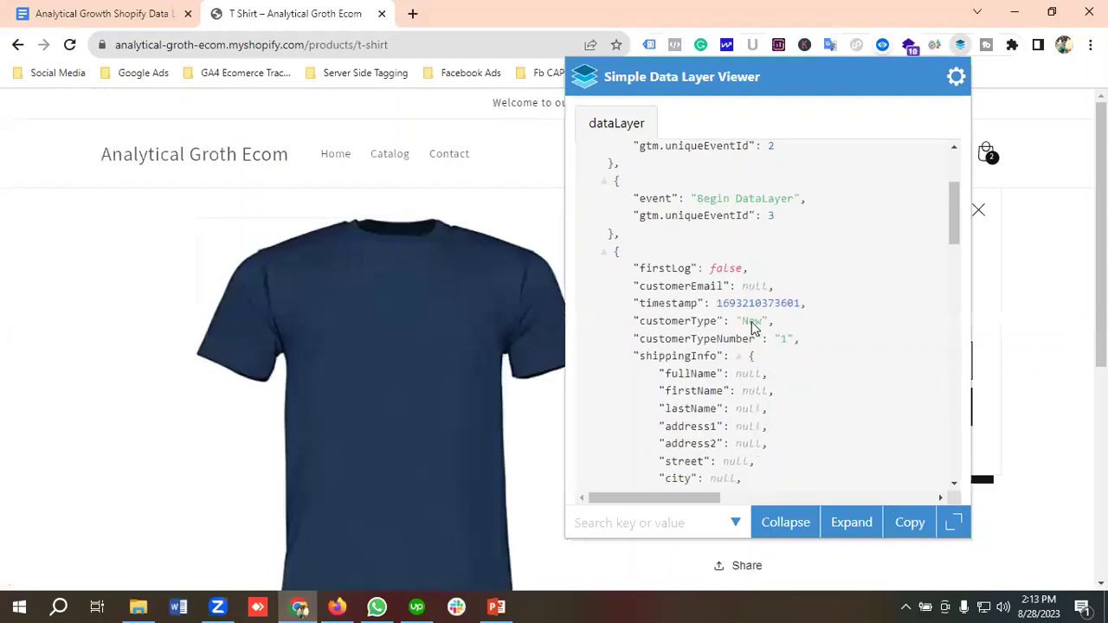
scroll(753, 328, down, 2)
scroll(754, 329, up, 4)
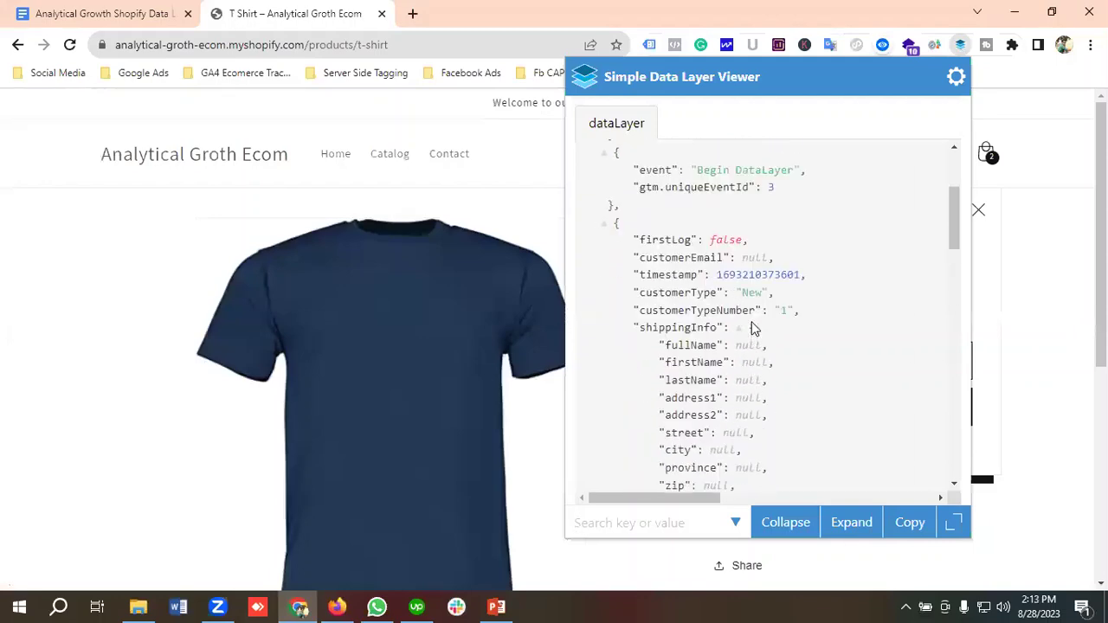
scroll(745, 389, down, 6)
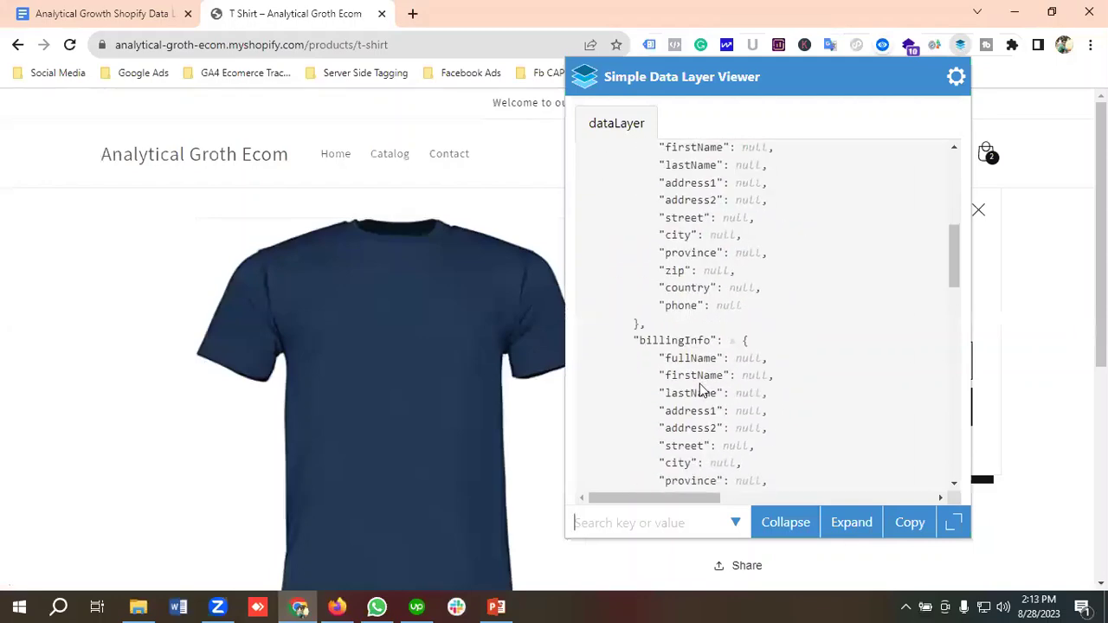
scroll(736, 381, down, 5)
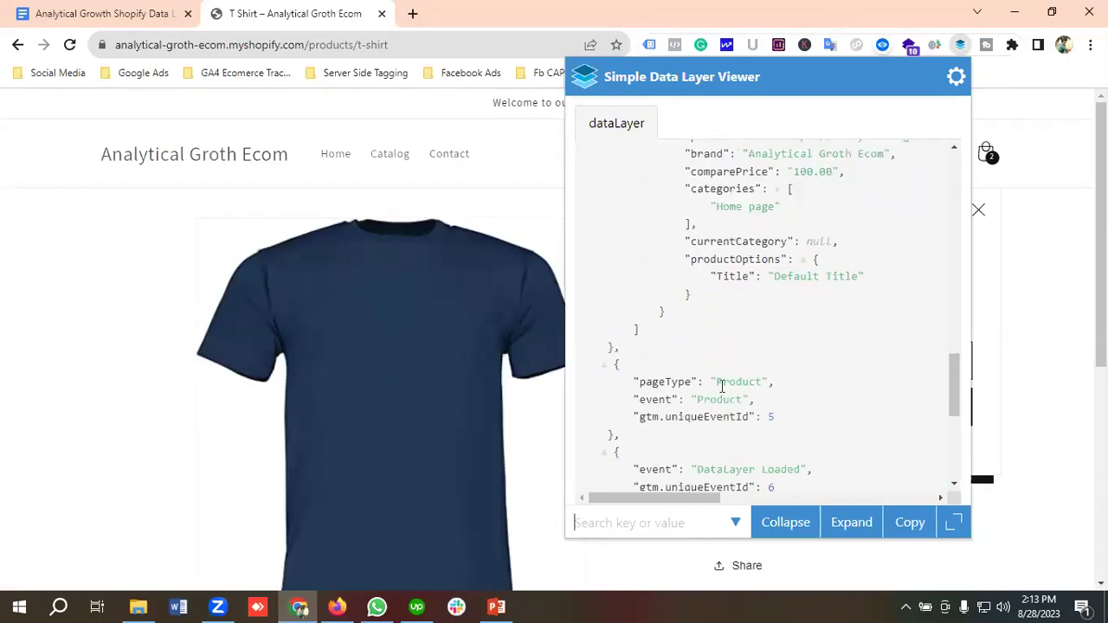
scroll(767, 389, down, 2)
scroll(706, 368, down, 2)
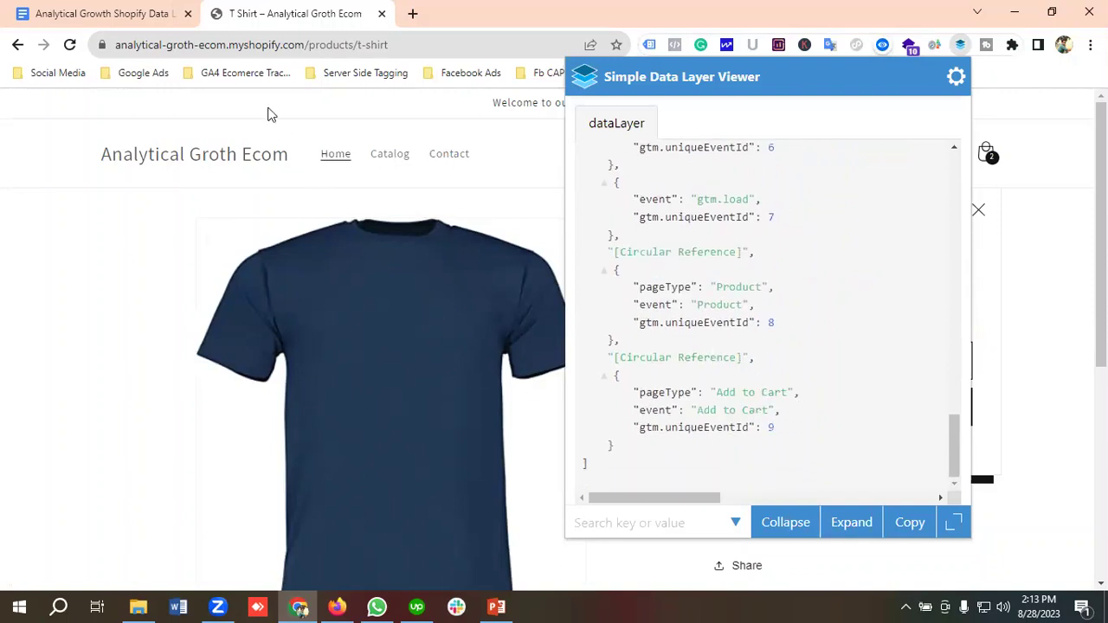
click(194, 108)
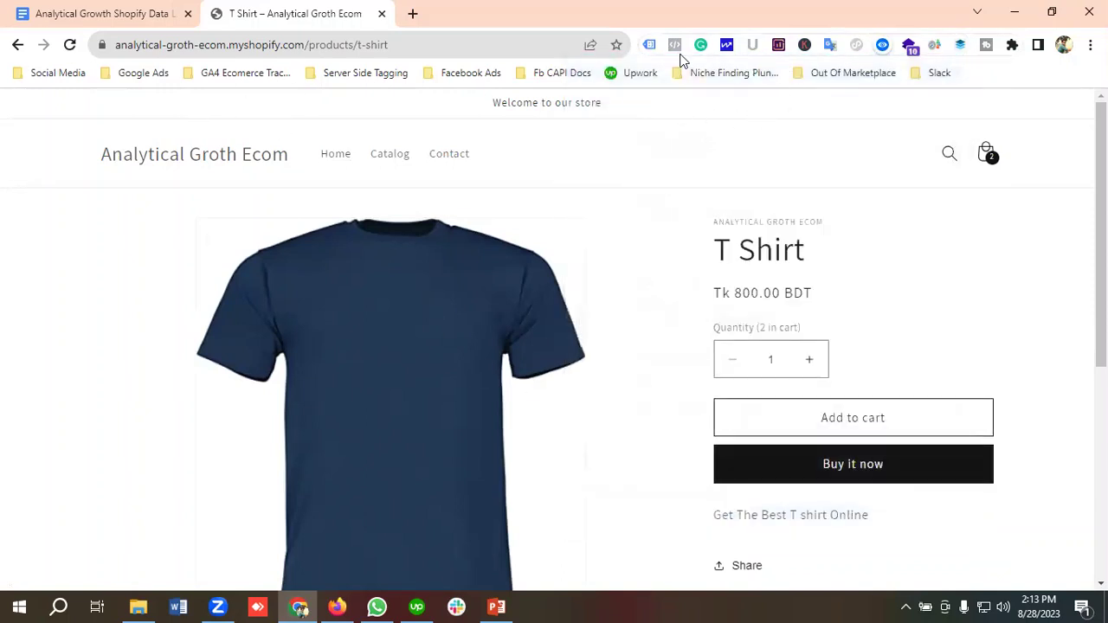
click(883, 45)
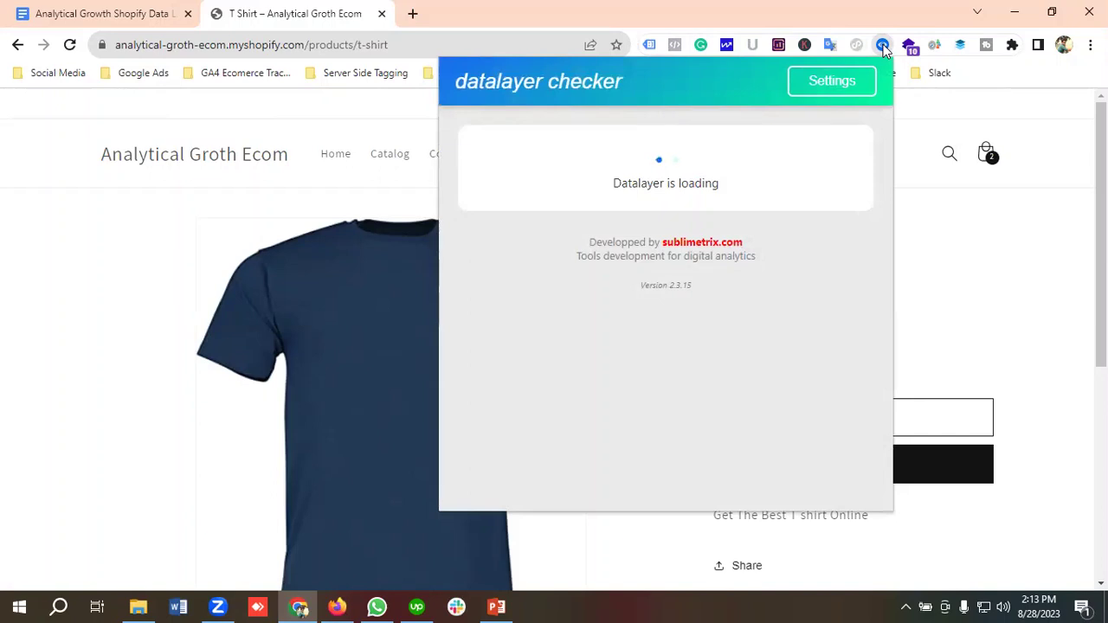
click(918, 118)
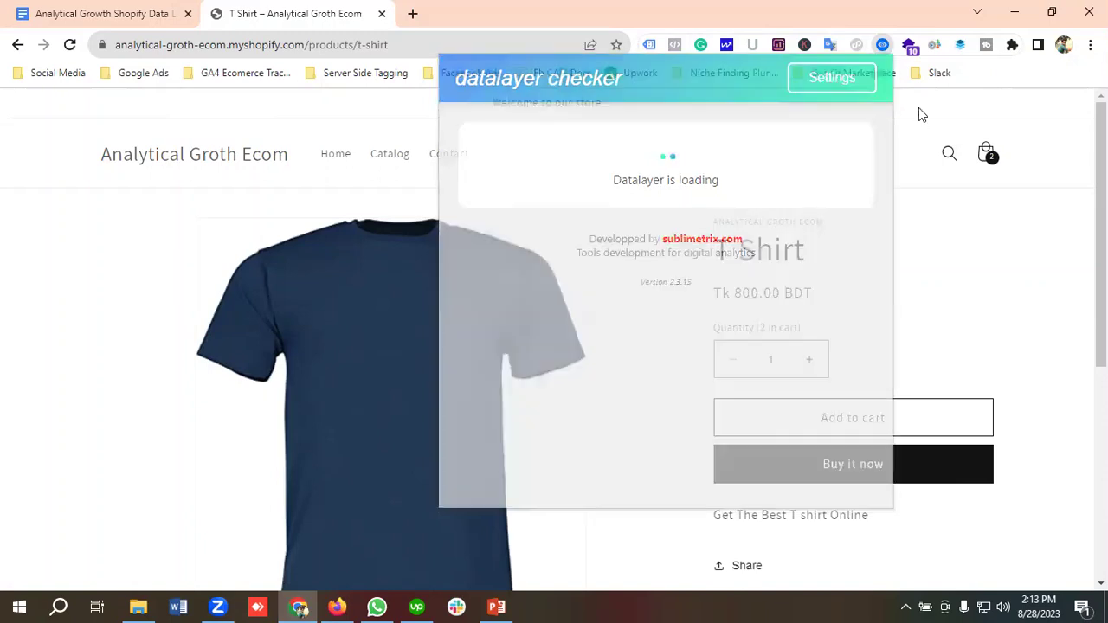
Enable Tag Assistant Legacy on the T Shirt page and reload the page to check which tags it detects
click(651, 46)
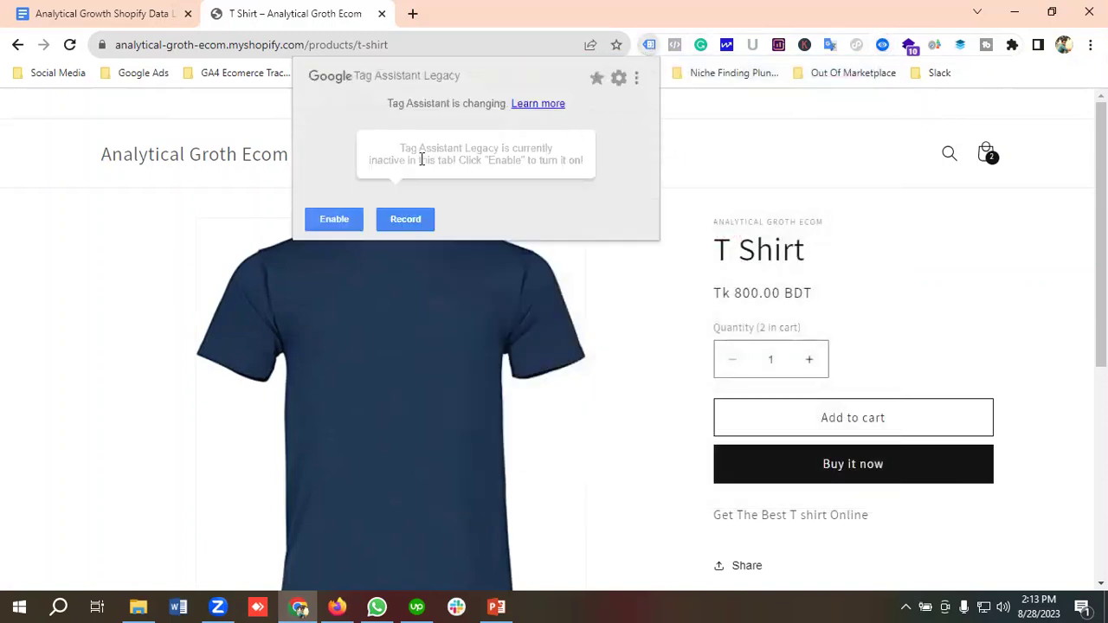
click(59, 123)
click(69, 44)
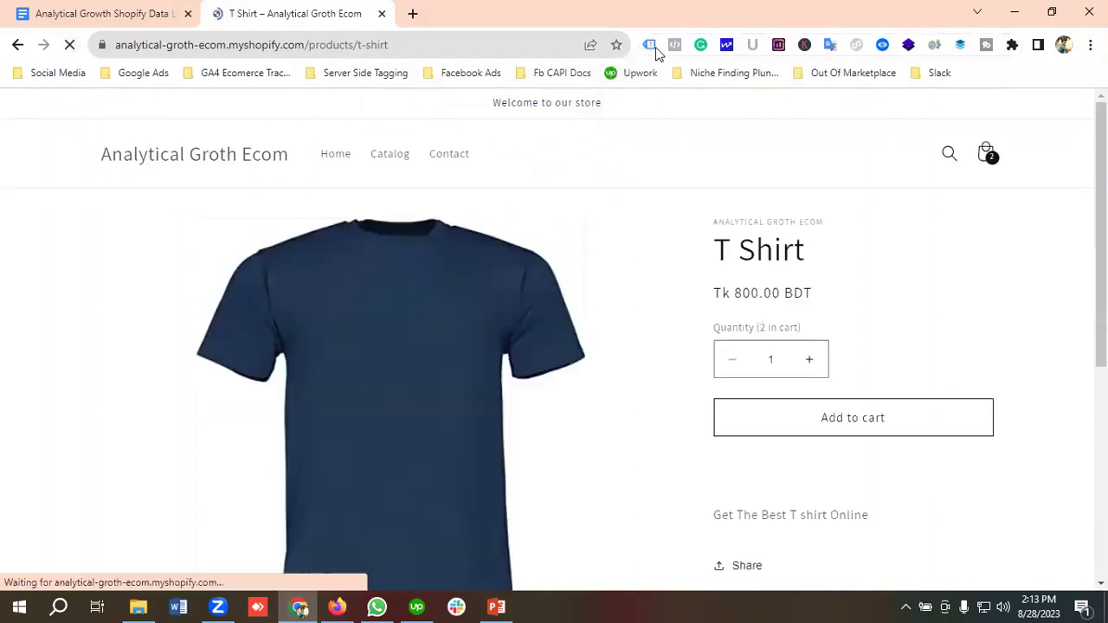
click(650, 45)
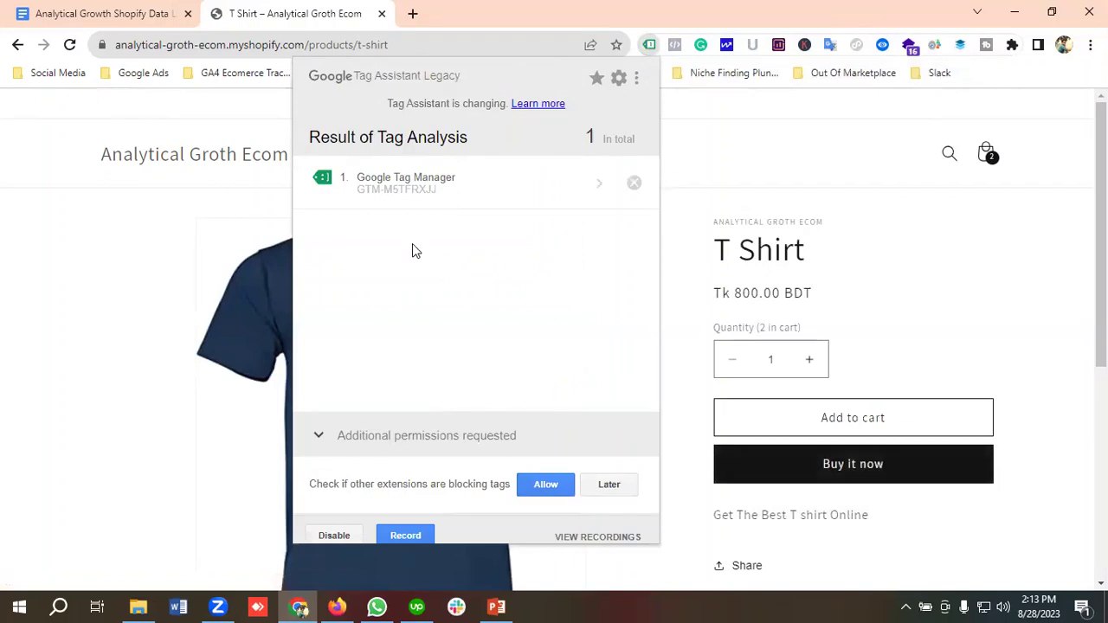
Switch to Google Tag Manager in Firefox to check the container ID, and dismiss the Install Google Tag Manager dialog
click(339, 606)
click(110, 16)
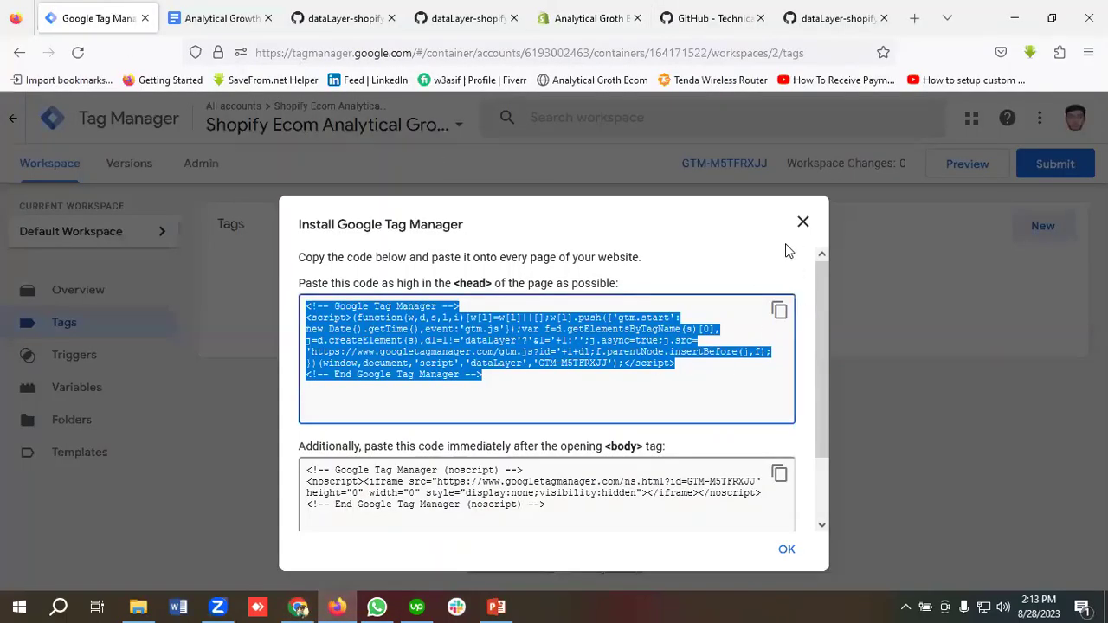
click(348, 236)
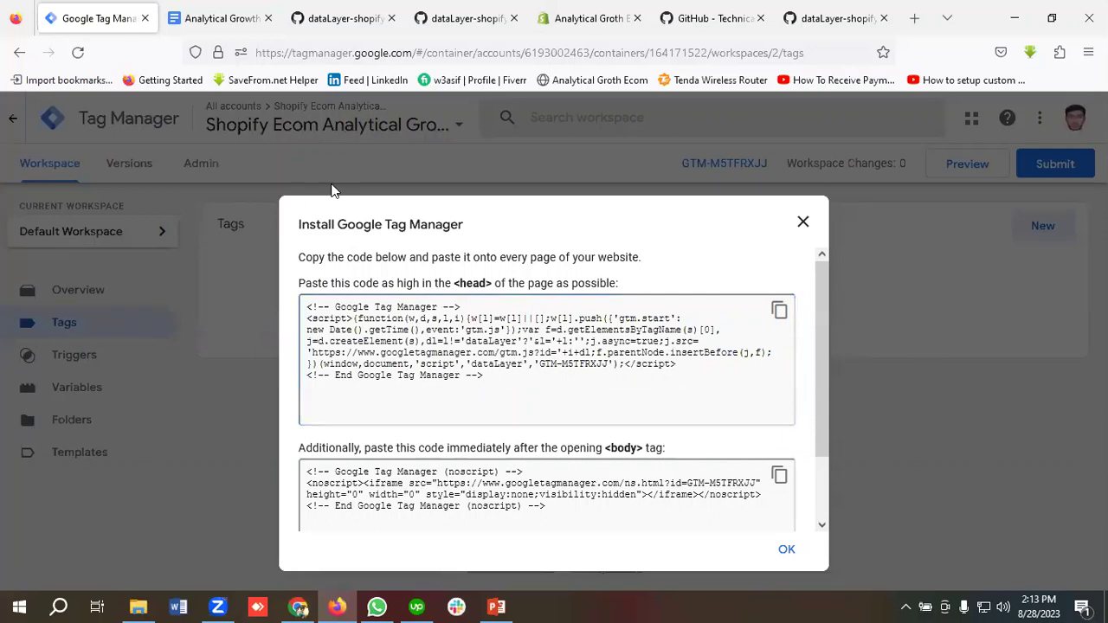
click(788, 554)
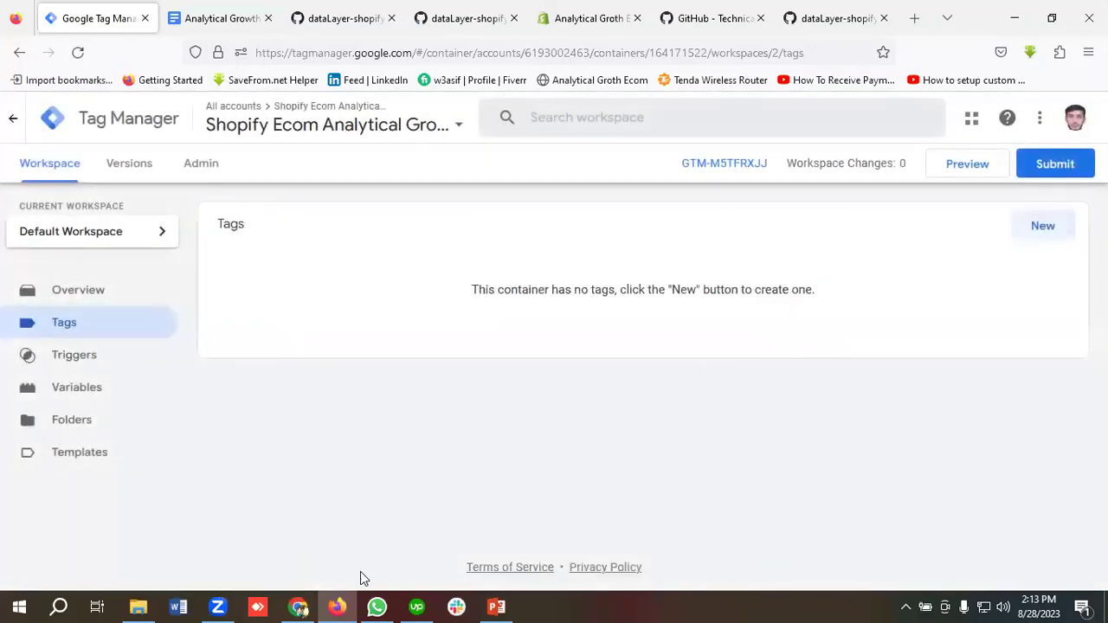
Return to the T Shirt page in Chrome and examine the Product event's details in datalayer checker
click(299, 607)
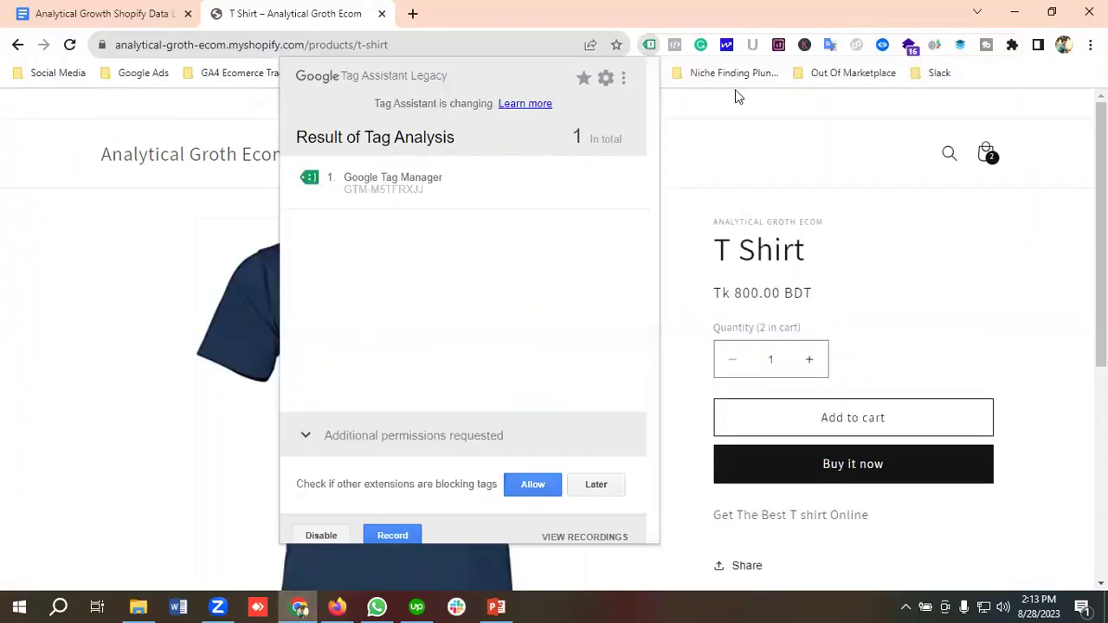
click(881, 50)
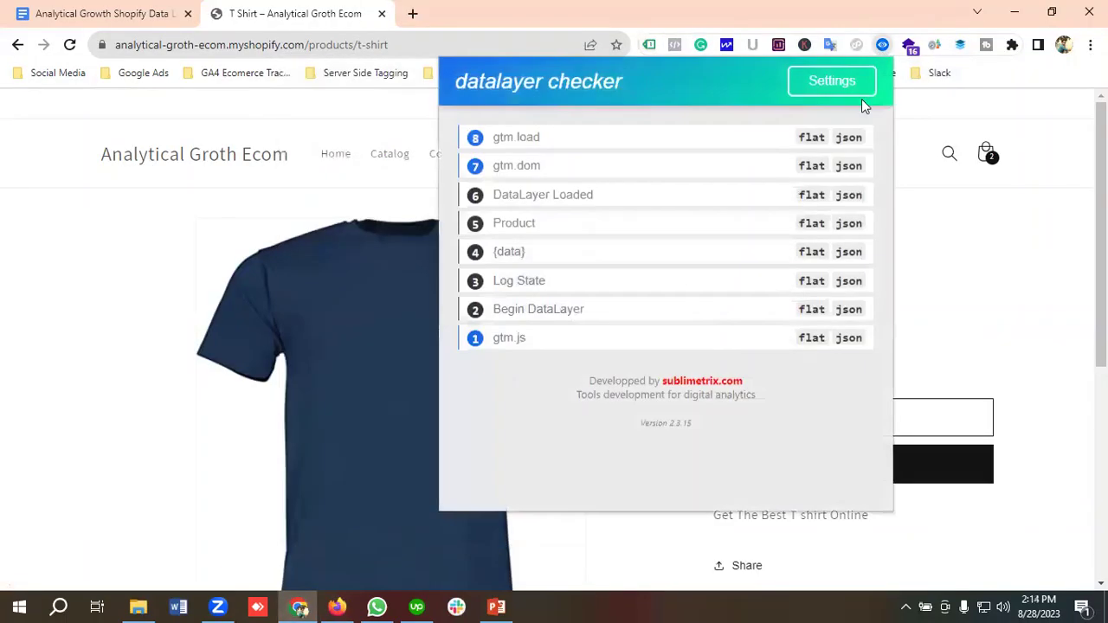
click(498, 240)
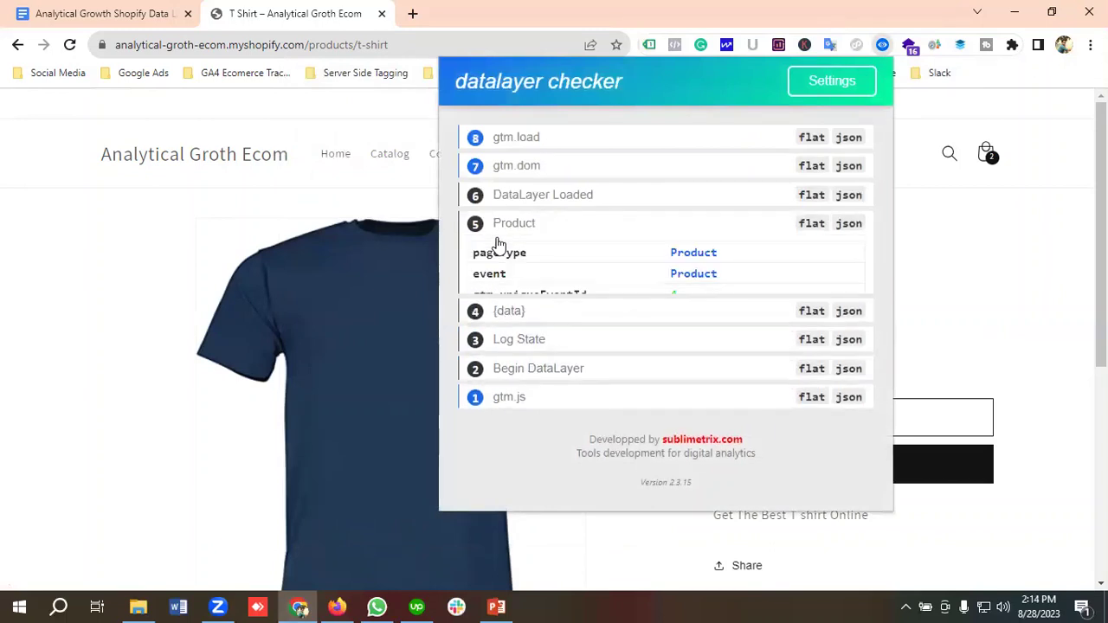
mouse_move(531, 267)
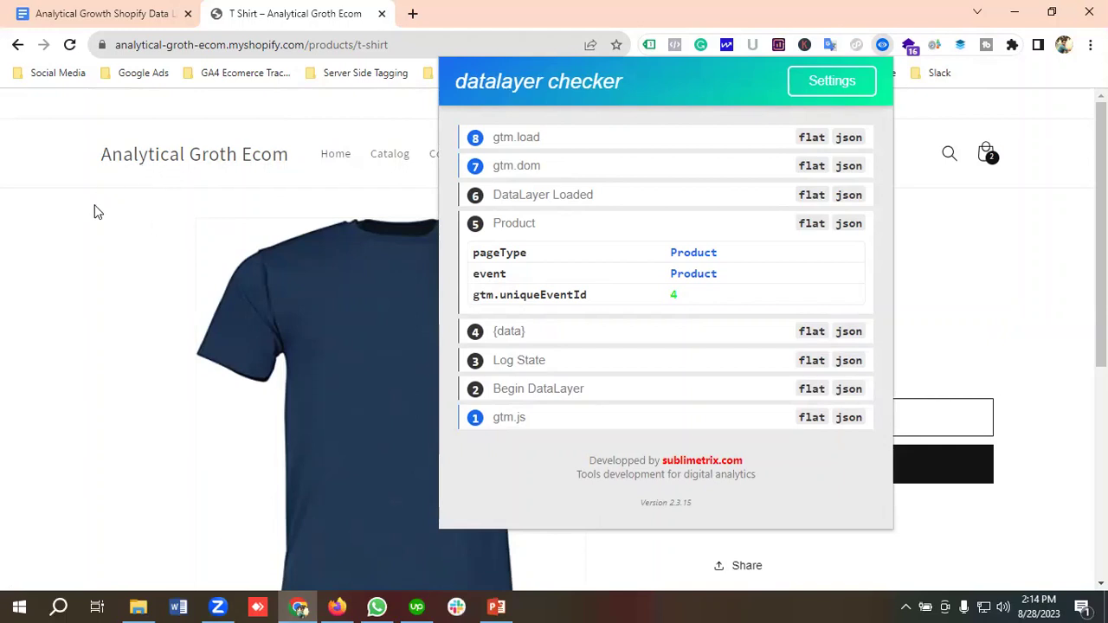
click(54, 158)
scroll(322, 376, down, 1)
scroll(372, 396, up, 1)
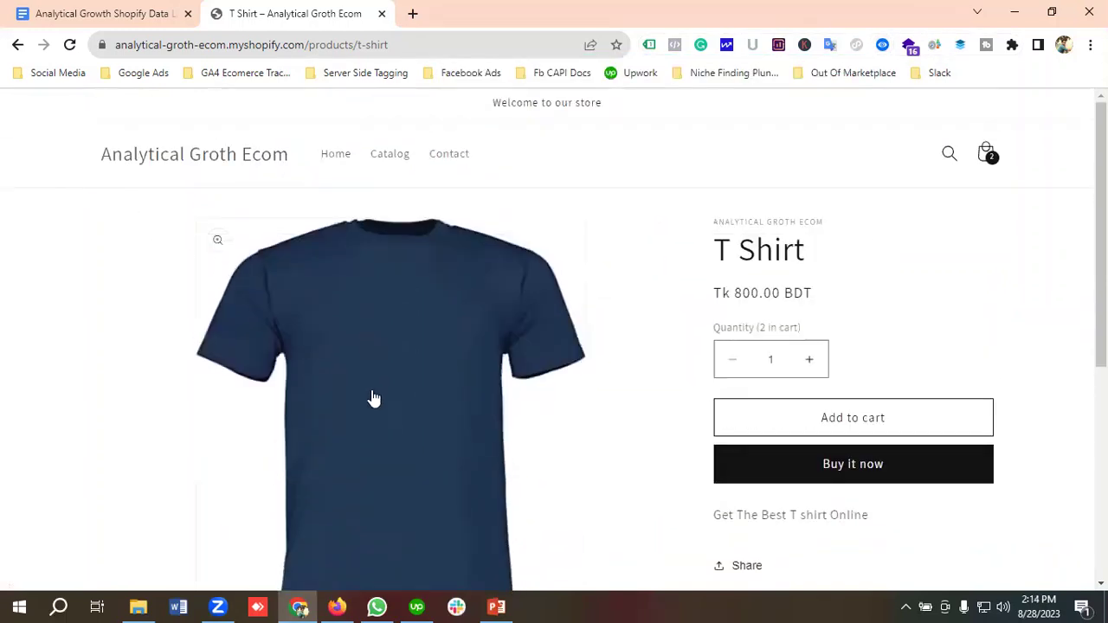
scroll(572, 413, down, 1)
scroll(586, 420, up, 1)
scroll(594, 425, down, 1)
scroll(594, 425, up, 1)
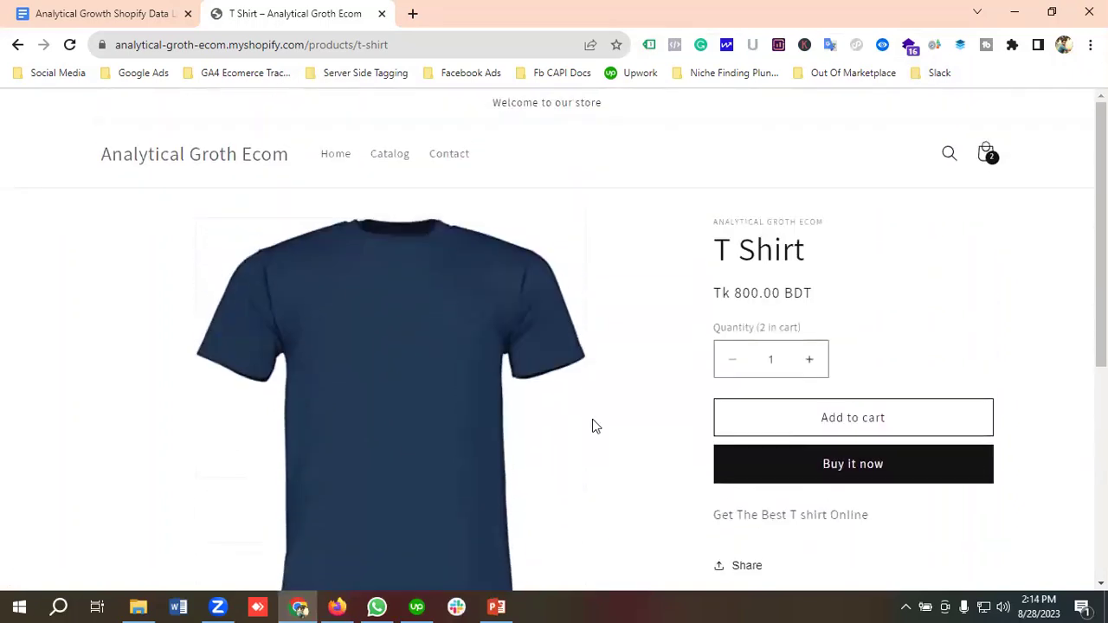